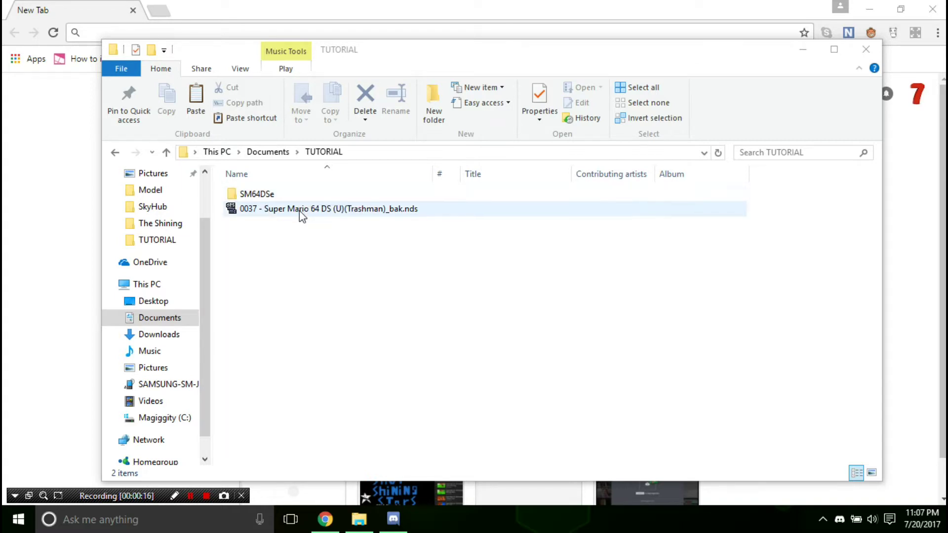
Step: Launch SM64DSe.exe from the SM64DSe folder and position the editor window
double_click(297, 195)
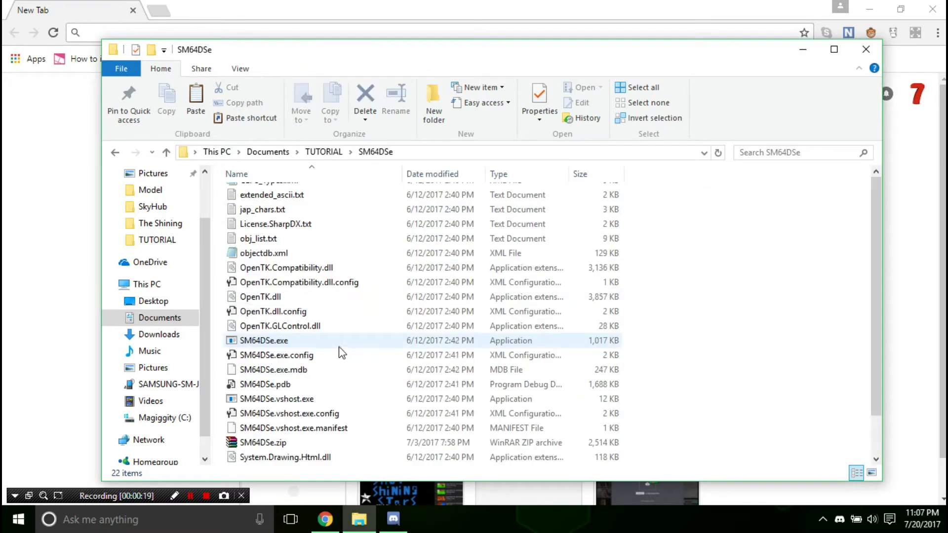
double_click(247, 340)
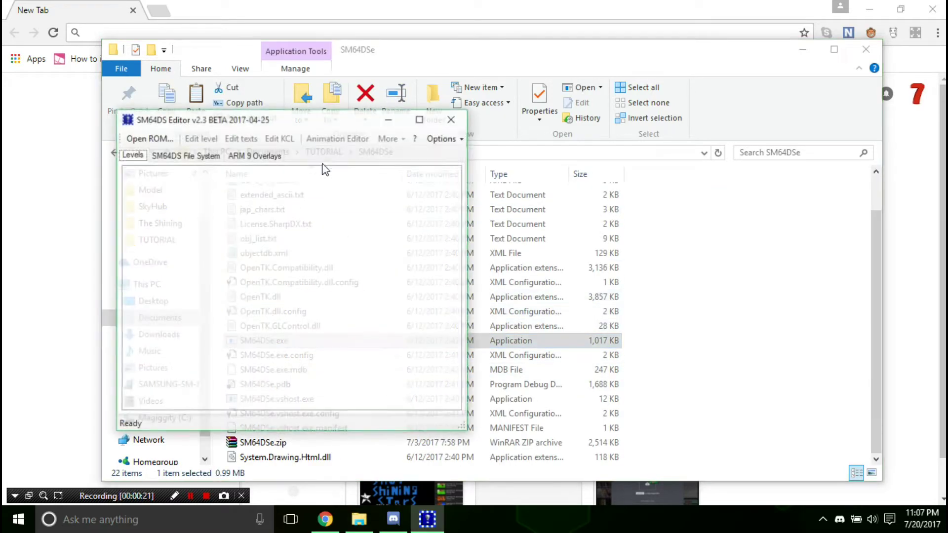
drag(298, 129, 405, 213)
click(323, 152)
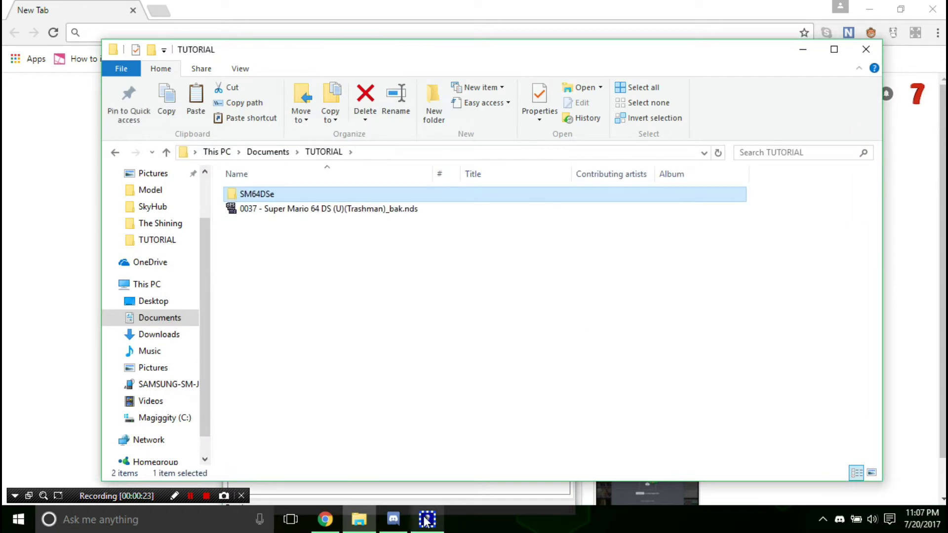
click(390, 258)
drag(383, 202, 475, 103)
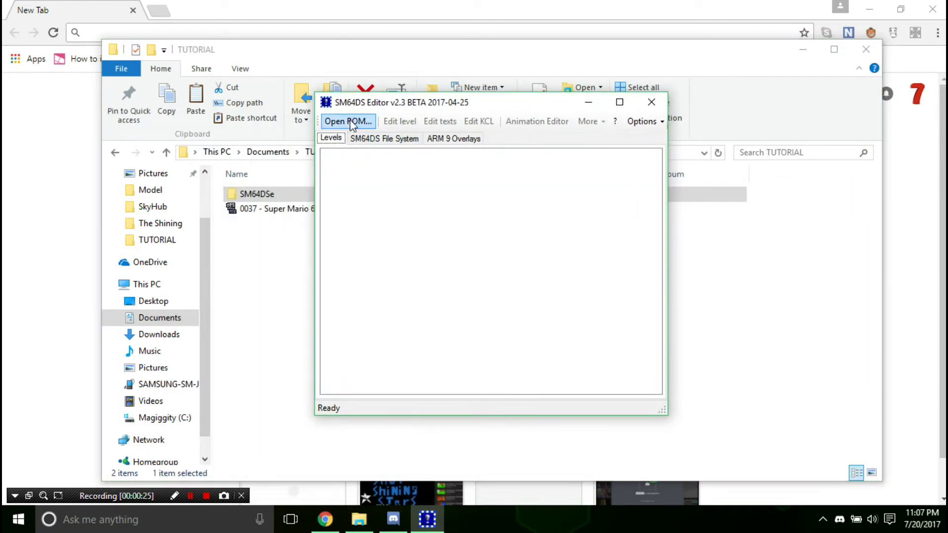
Step: Load the 0037 - Super Mario 64 DS ROM and open Bob-Omb Battlefield
click(348, 121)
double_click(477, 223)
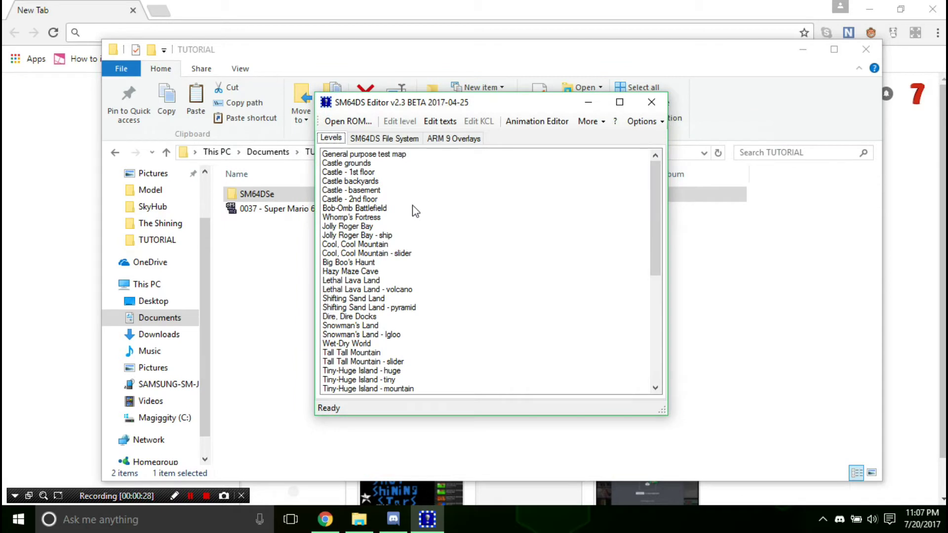
double_click(372, 208)
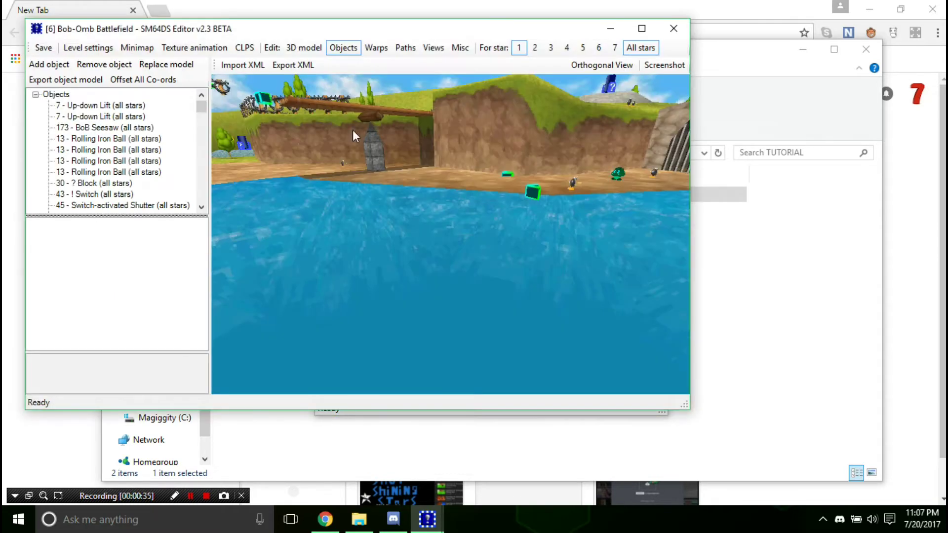
Step: Maximize the Bob-Omb Battlefield editor and orbit the 3-D view away from the white wall
scroll(318, 236, up, 6)
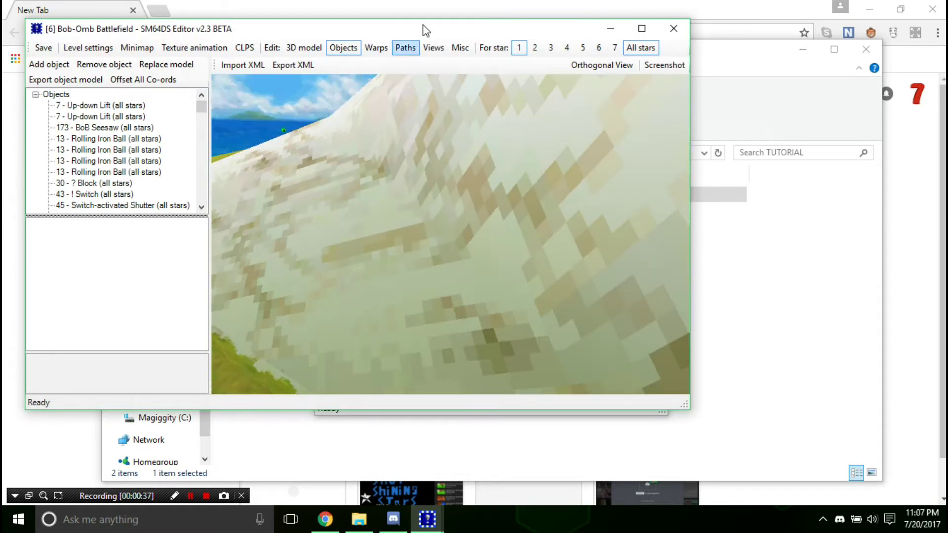
drag(410, 36, 390, 1)
scroll(543, 380, down, 3)
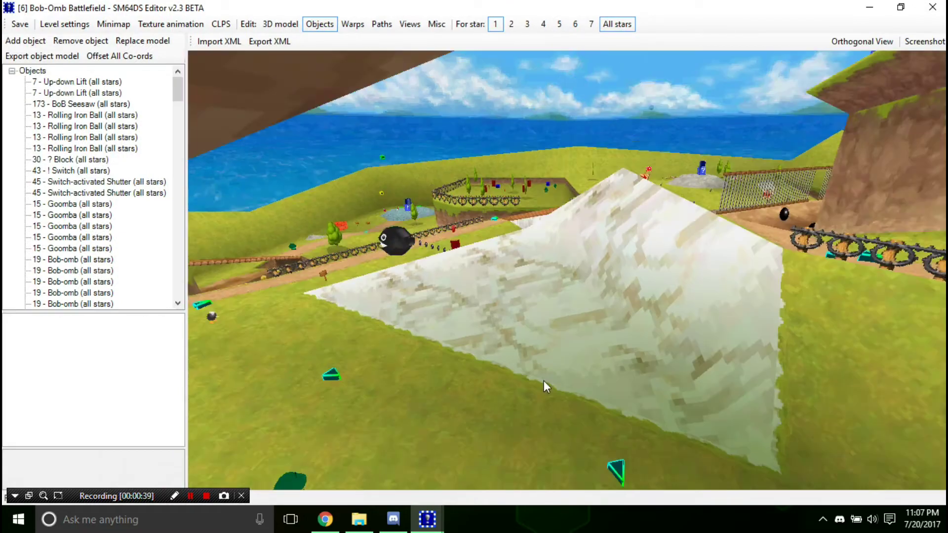
right_drag(544, 381, 453, 143)
right_drag(370, 155, 346, 200)
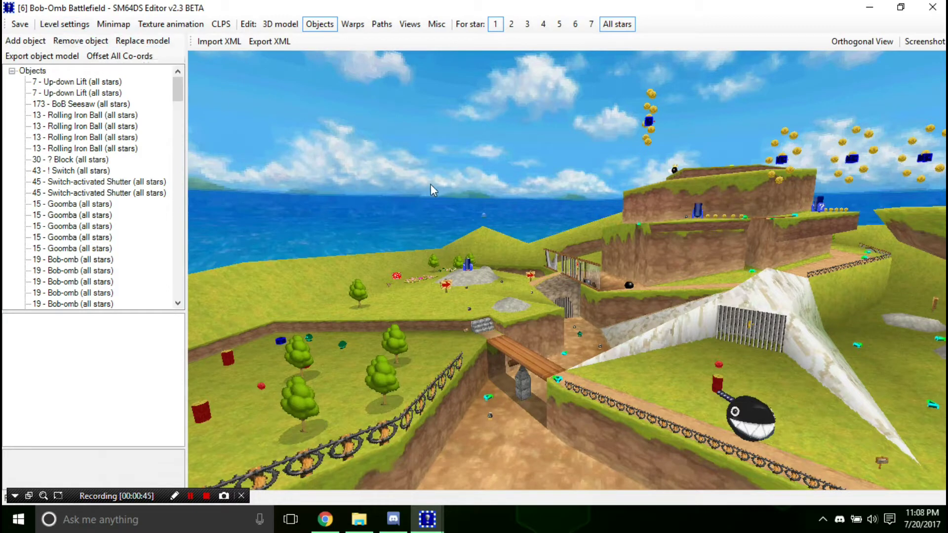
click(65, 24)
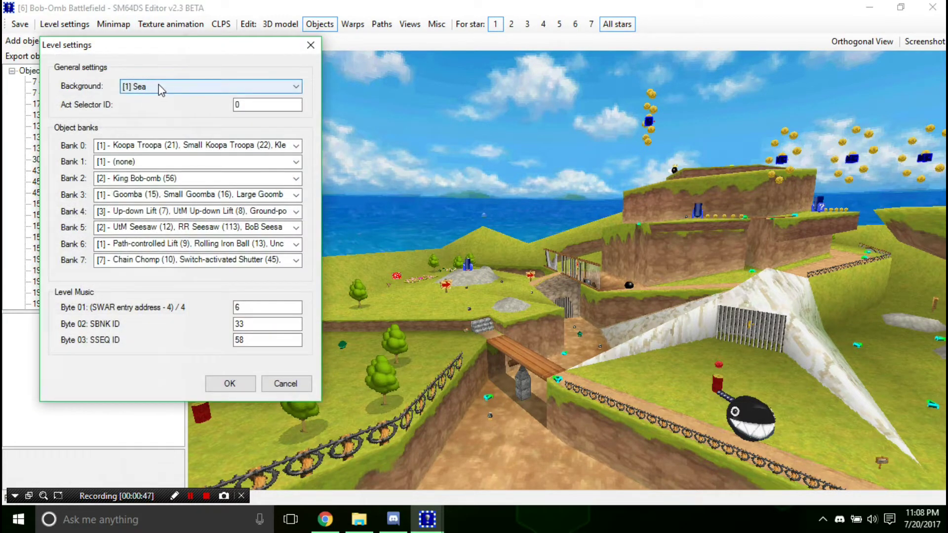
scroll(159, 85, down, 1)
scroll(159, 86, down, 3)
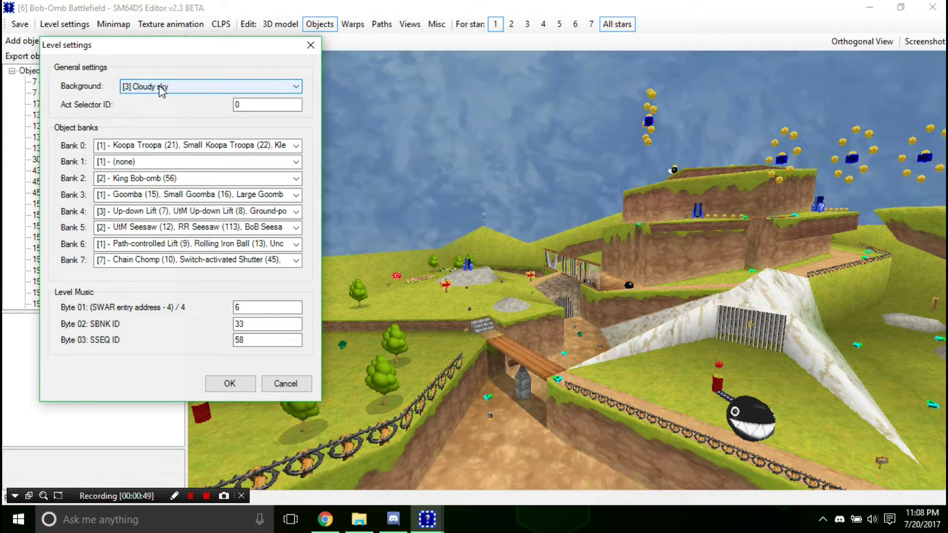
scroll(159, 89, down, 1)
scroll(159, 92, up, 4)
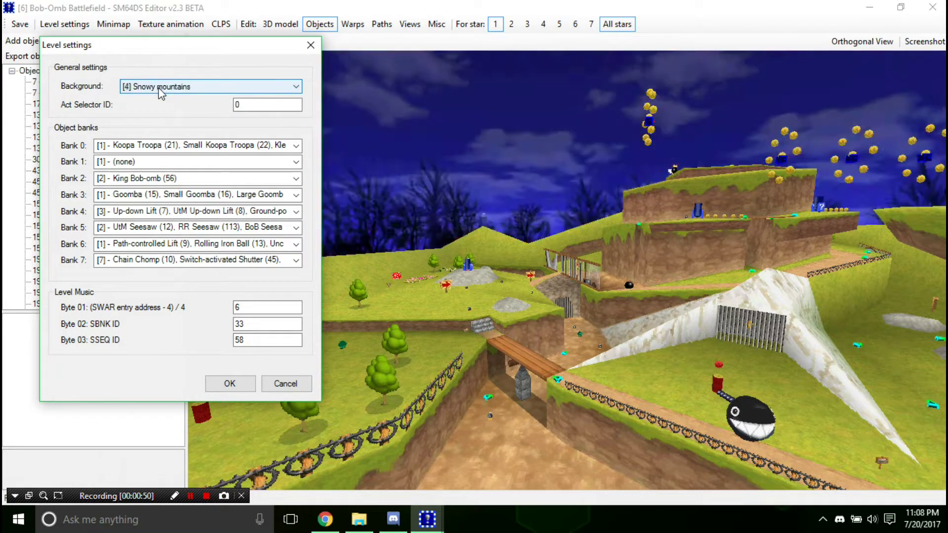
scroll(210, 81, up, 1)
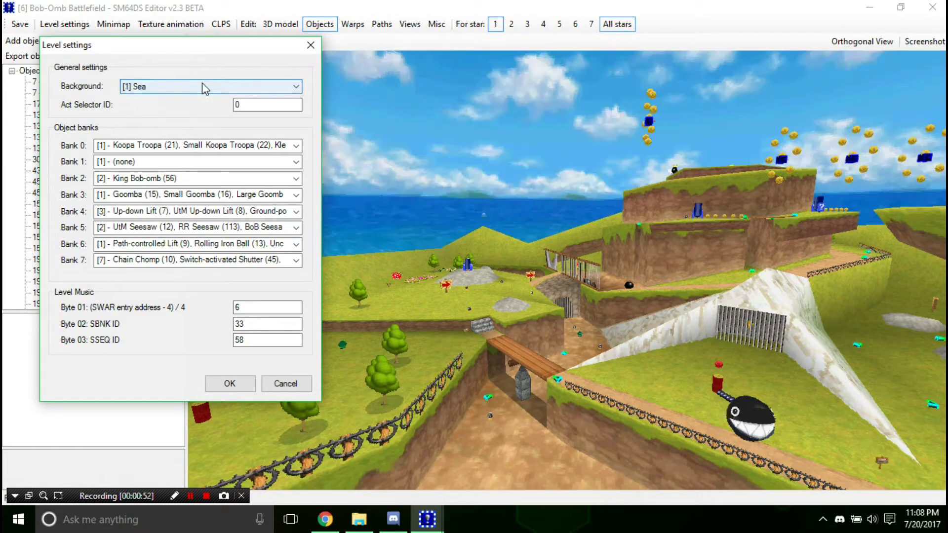
click(311, 45)
drag(311, 120, 373, 269)
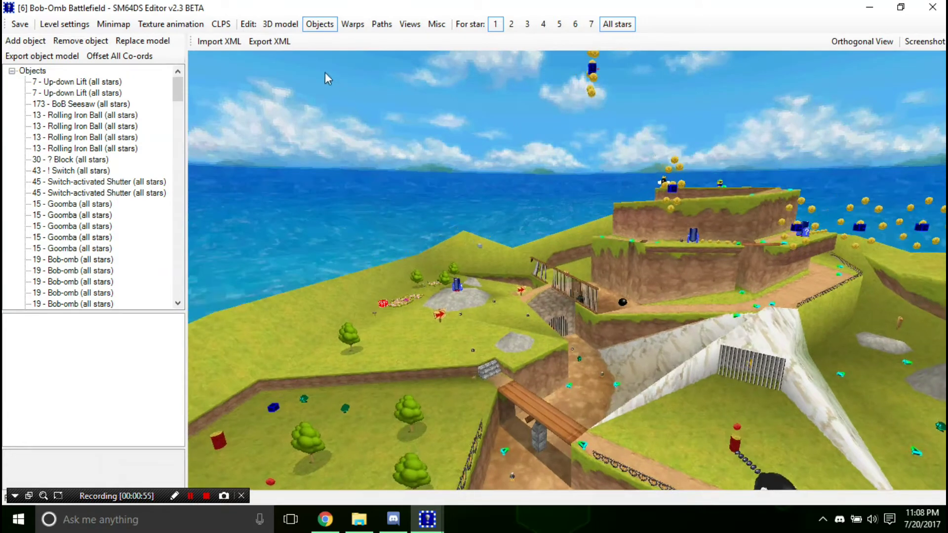
Step: From the 3D model tab, browse data/vrbox for a model to replace, trying vr02.bmd and vr11.bmd
click(282, 24)
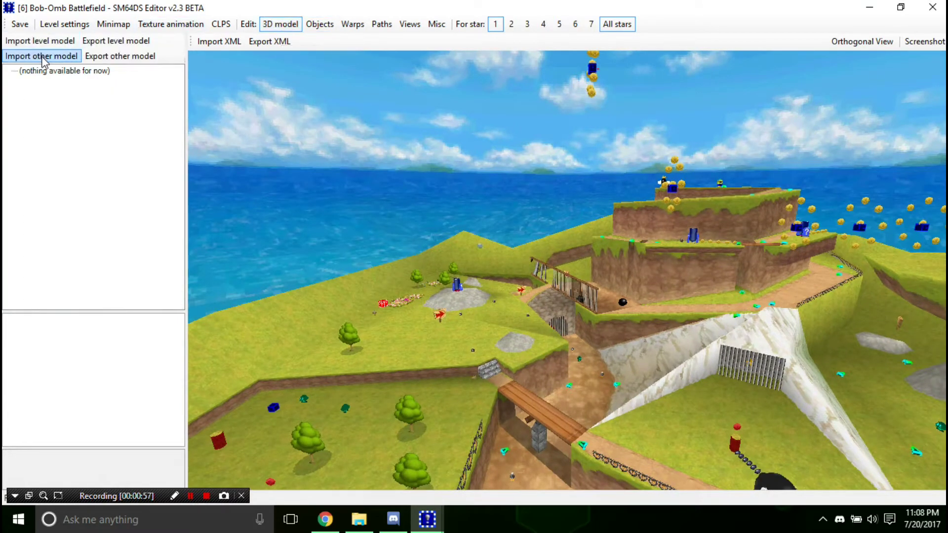
click(72, 56)
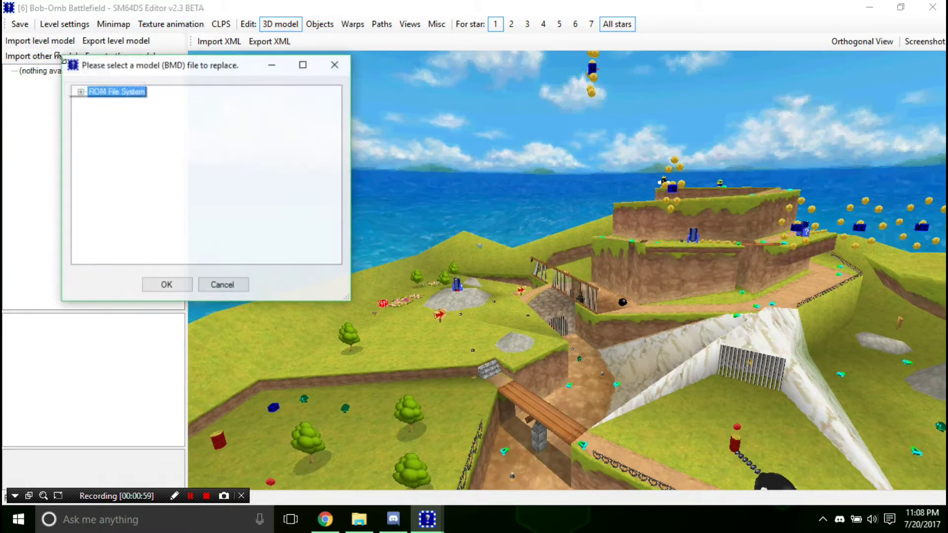
double_click(105, 72)
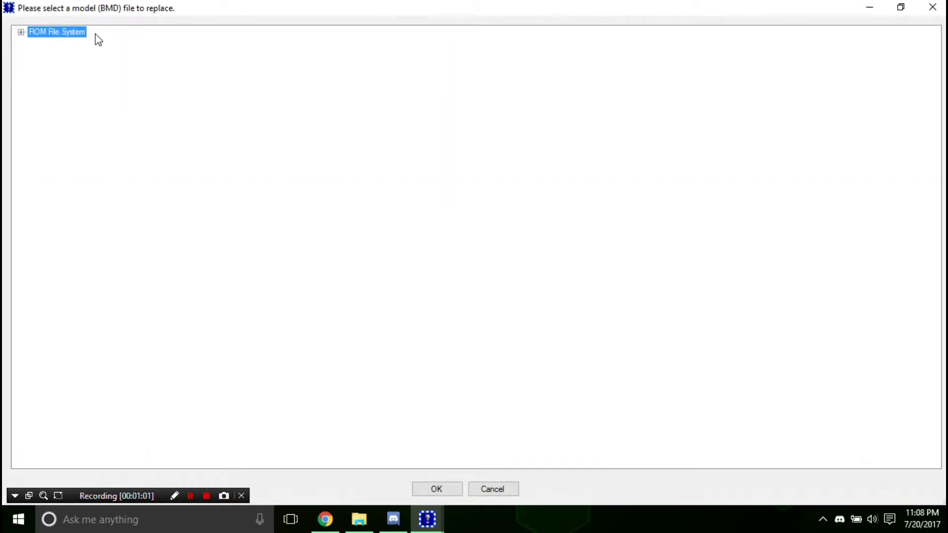
click(21, 32)
click(34, 65)
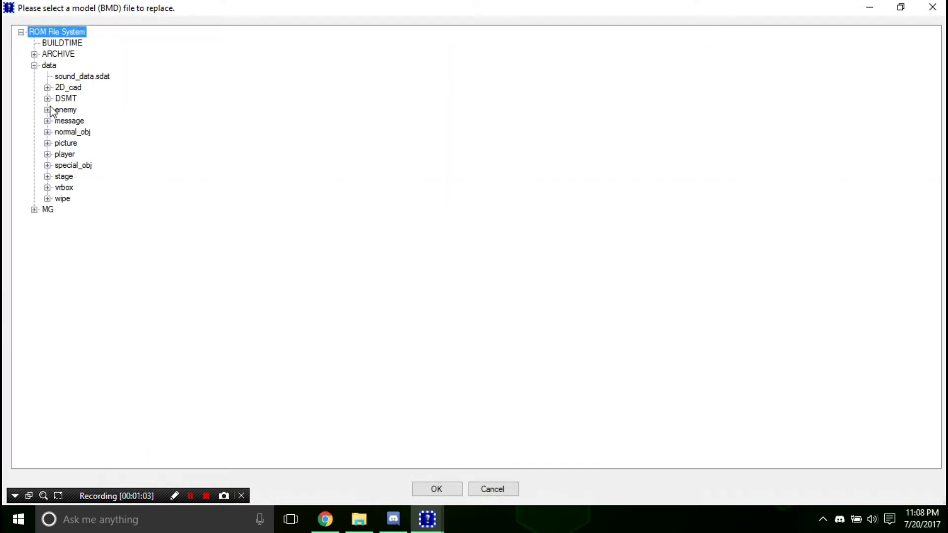
click(48, 188)
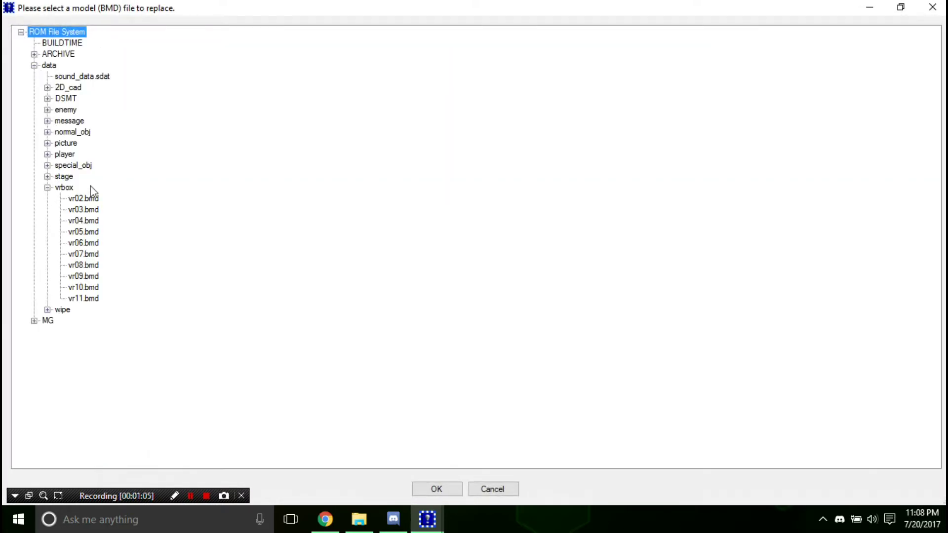
click(84, 199)
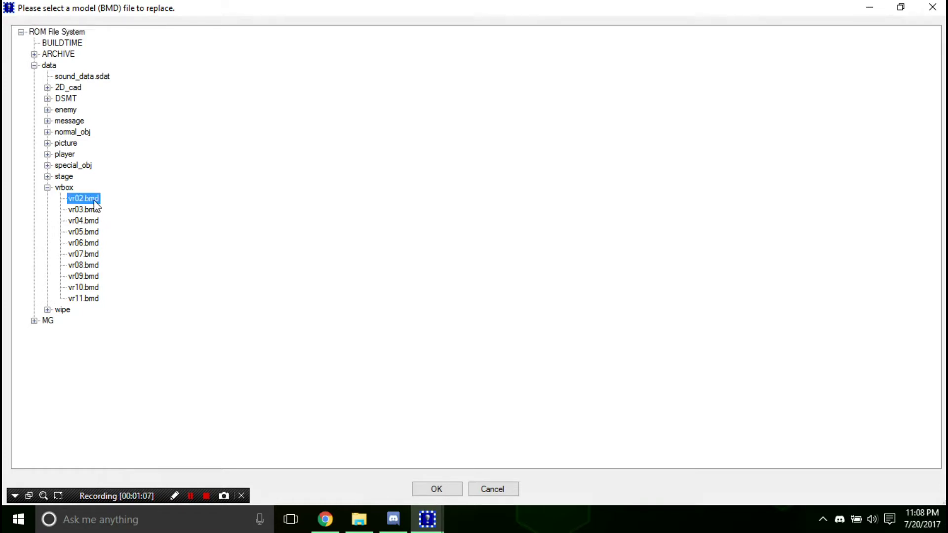
click(82, 298)
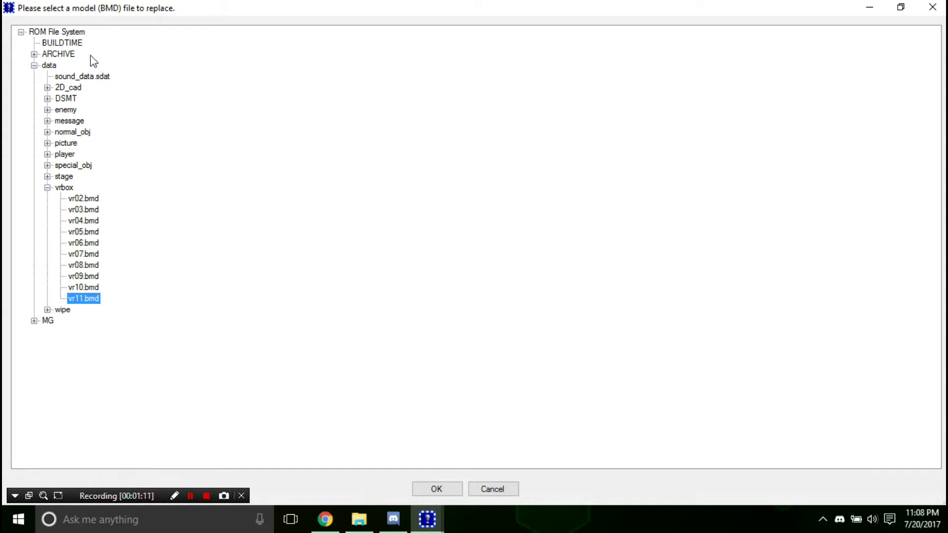
Step: Browse ARCHIVE/ar1.narc/data/vrbox and select vr01.bmd
click(34, 54)
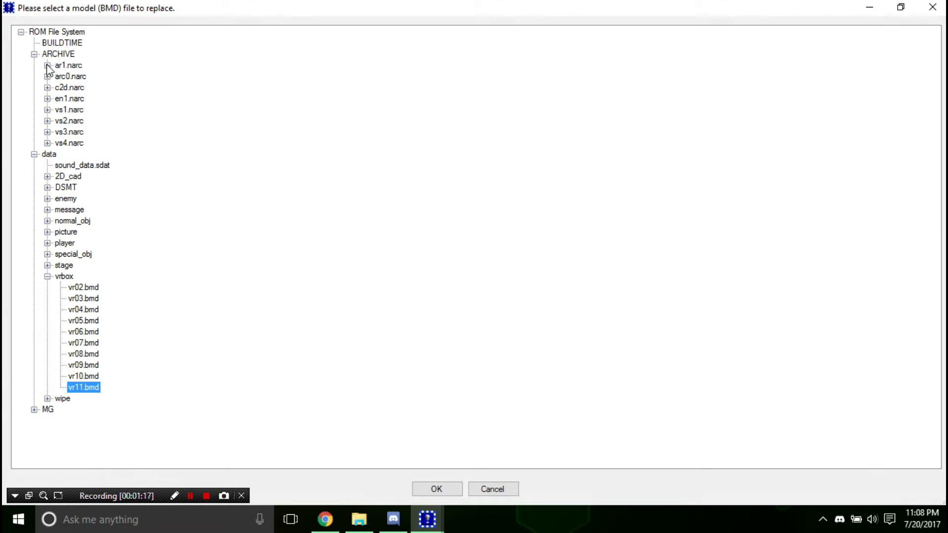
click(48, 65)
click(47, 65)
click(47, 65)
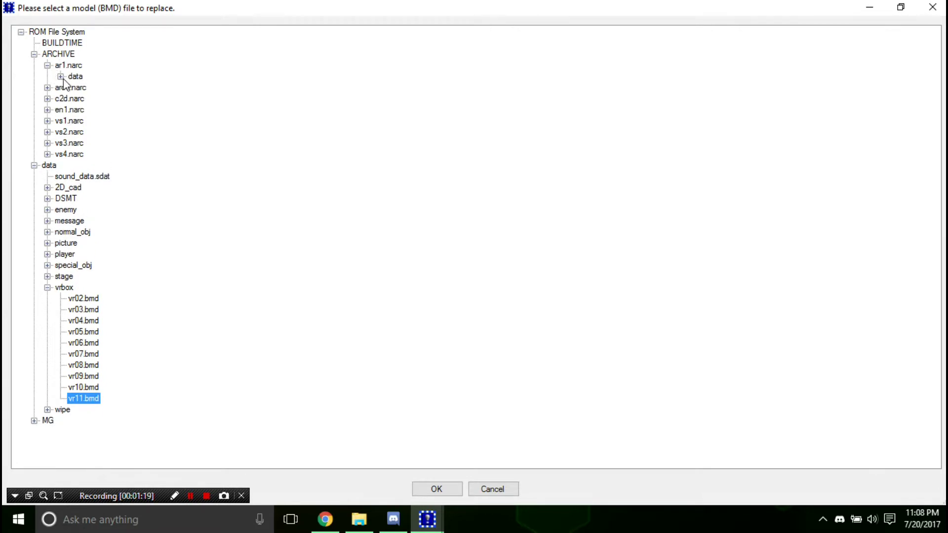
click(60, 77)
click(74, 121)
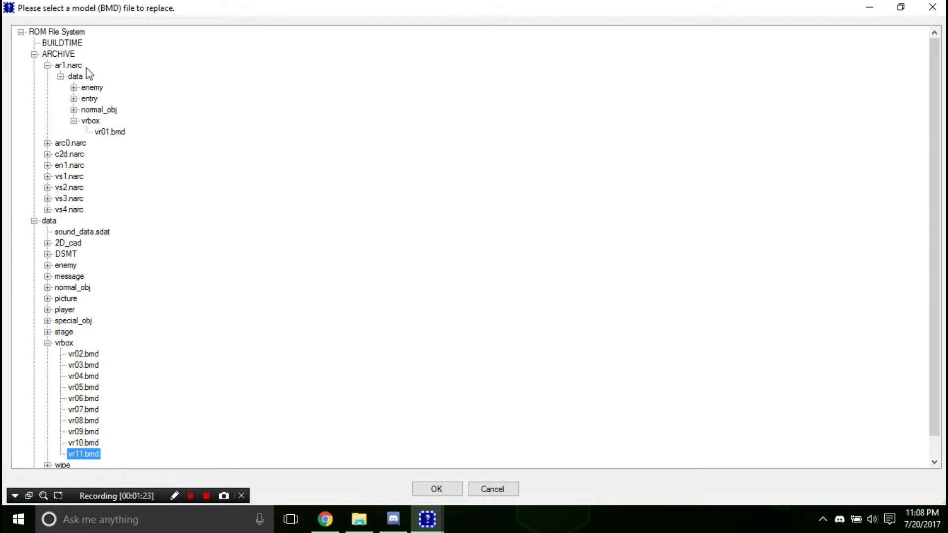
click(119, 132)
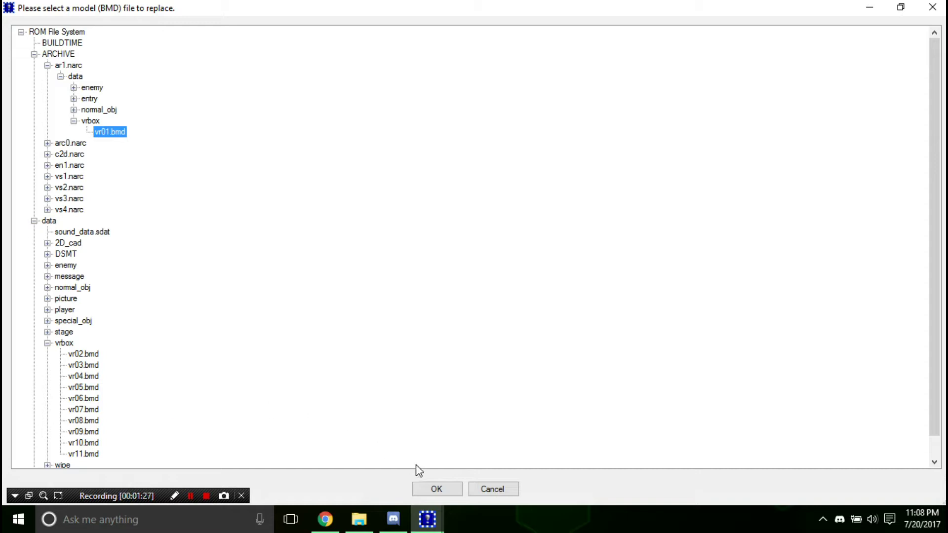
Step: Confirm vr03.bmd as the model to replace and maximize the Model importer
click(97, 366)
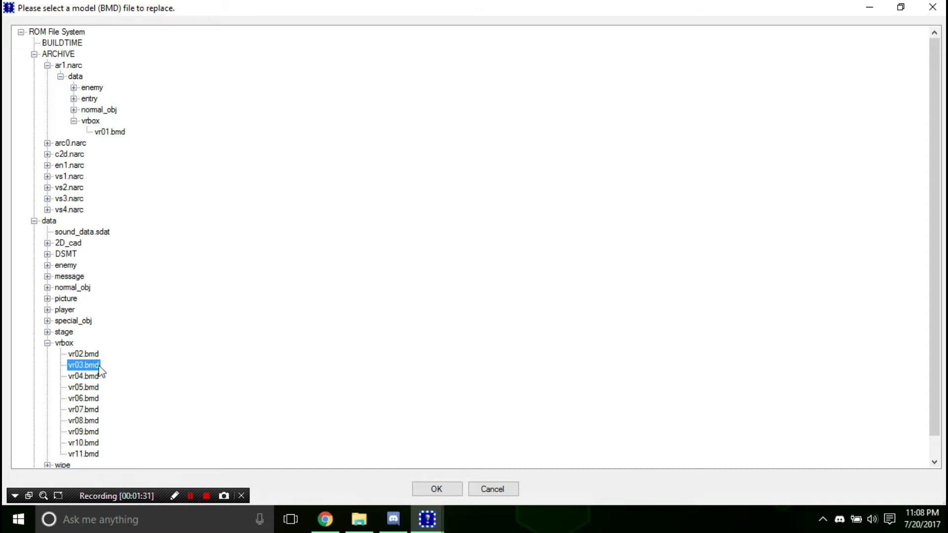
click(434, 489)
drag(347, 81, 347, 1)
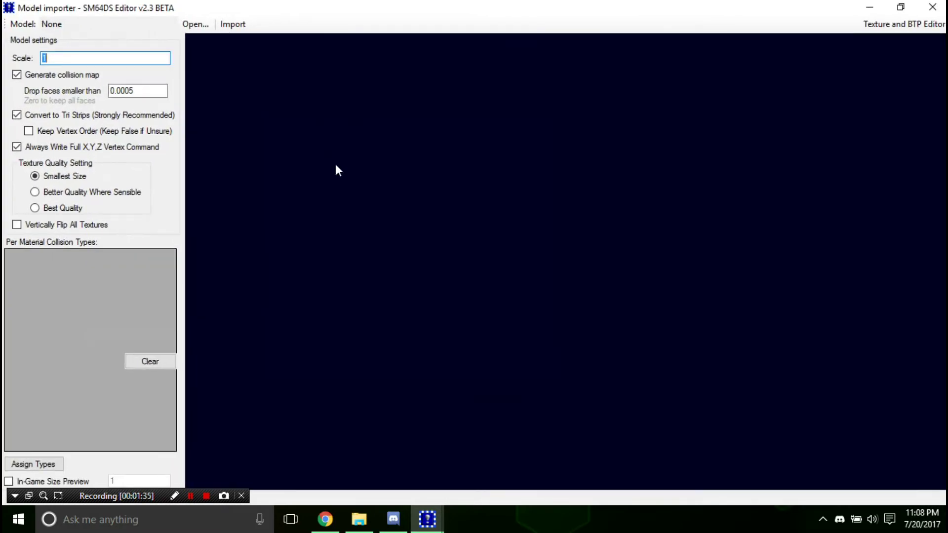
Step: Show the vr_03 cloud texture and vr_03_pl palette in a full-screen Texture and BTP Editor
click(876, 27)
drag(404, 101, 462, 4)
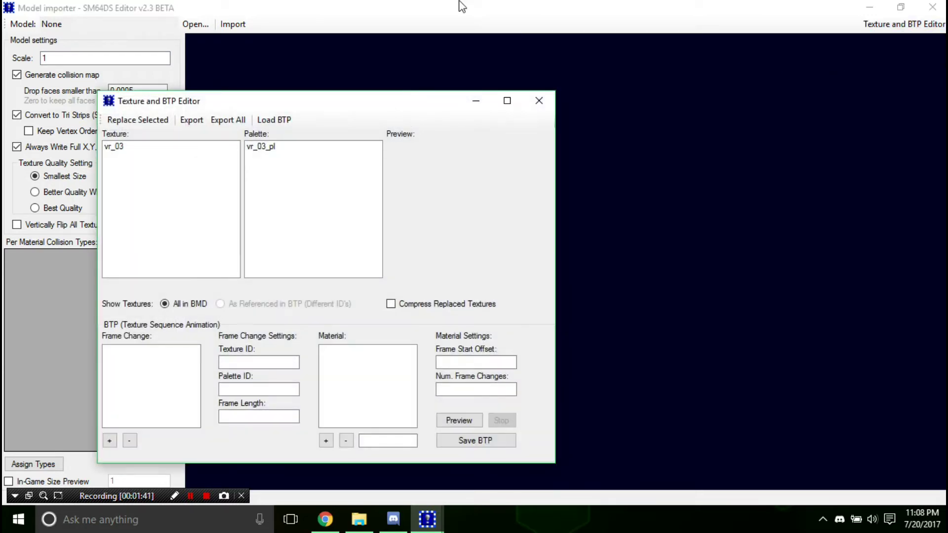
click(74, 52)
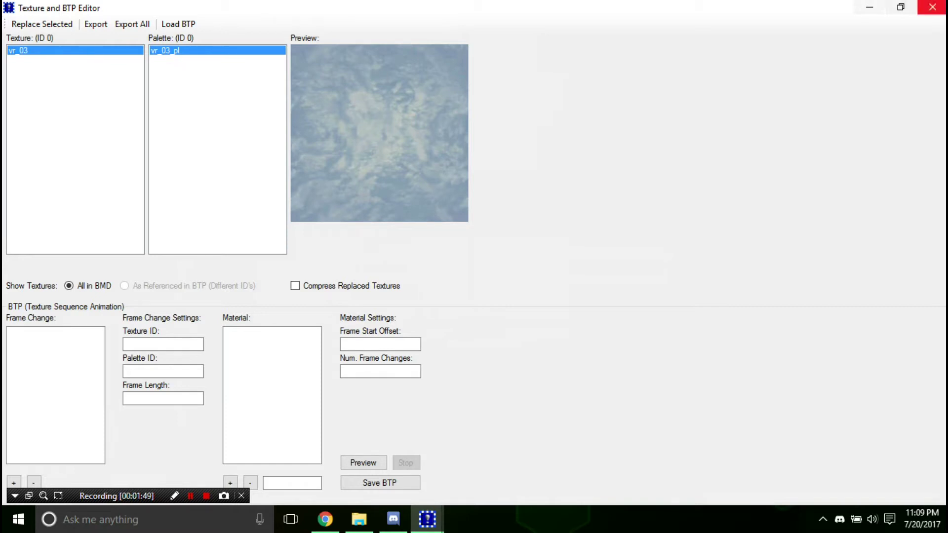
Step: Close the editors and choose the skybox .bmd from ARCHIVE/ar1.narc/data/vrbox as the model to replace
click(932, 7)
click(933, 6)
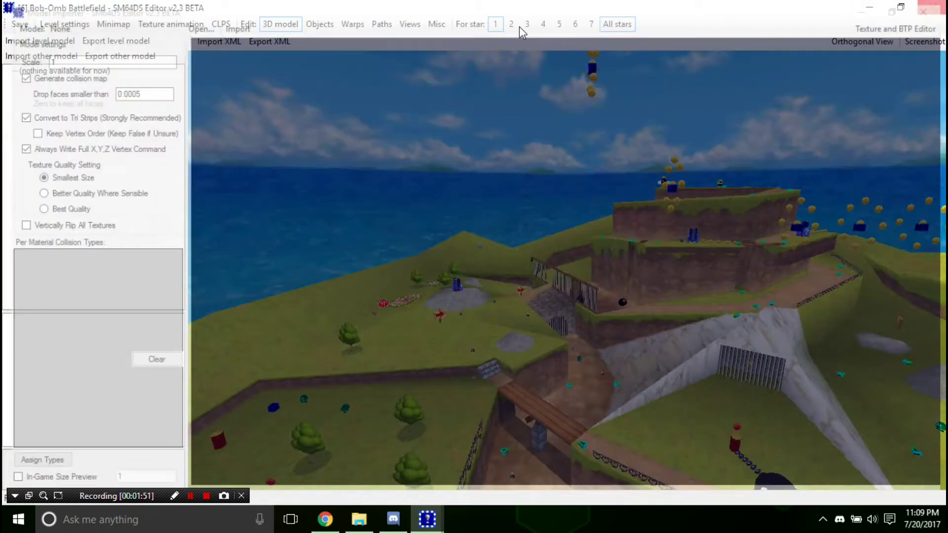
click(41, 56)
click(134, 146)
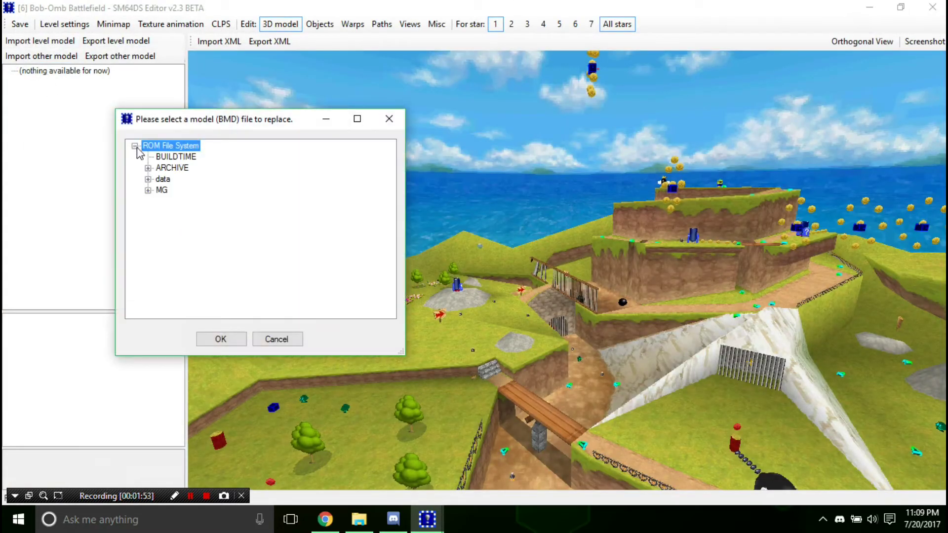
click(148, 179)
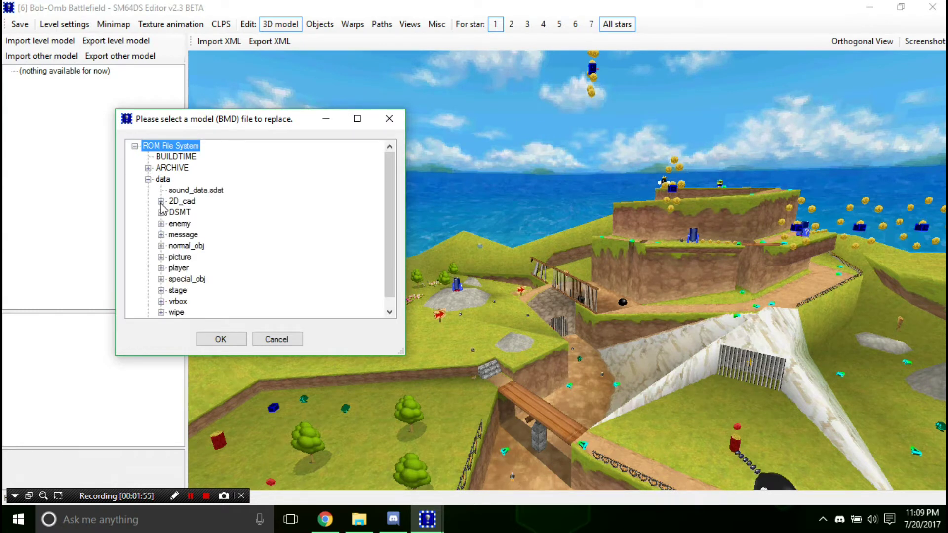
click(148, 179)
click(148, 168)
click(161, 180)
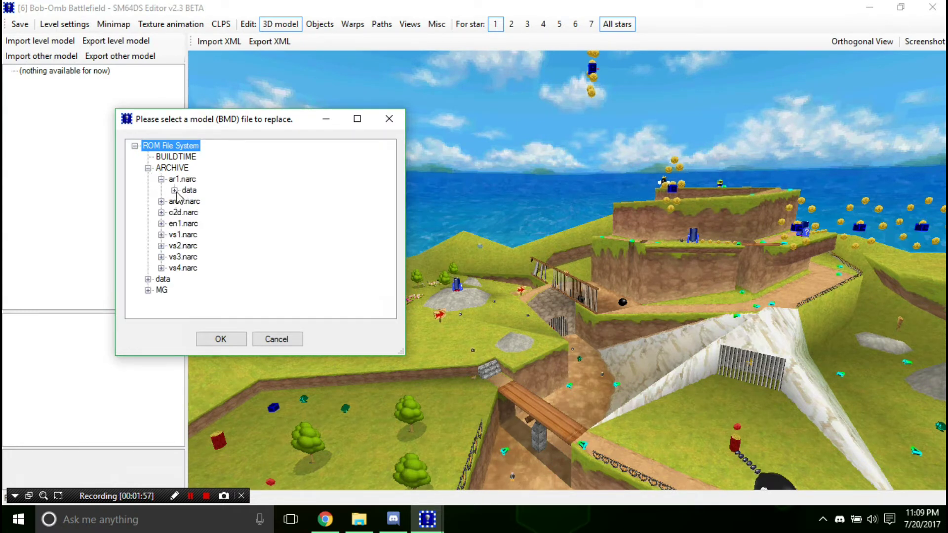
click(174, 191)
click(188, 235)
click(222, 245)
click(222, 338)
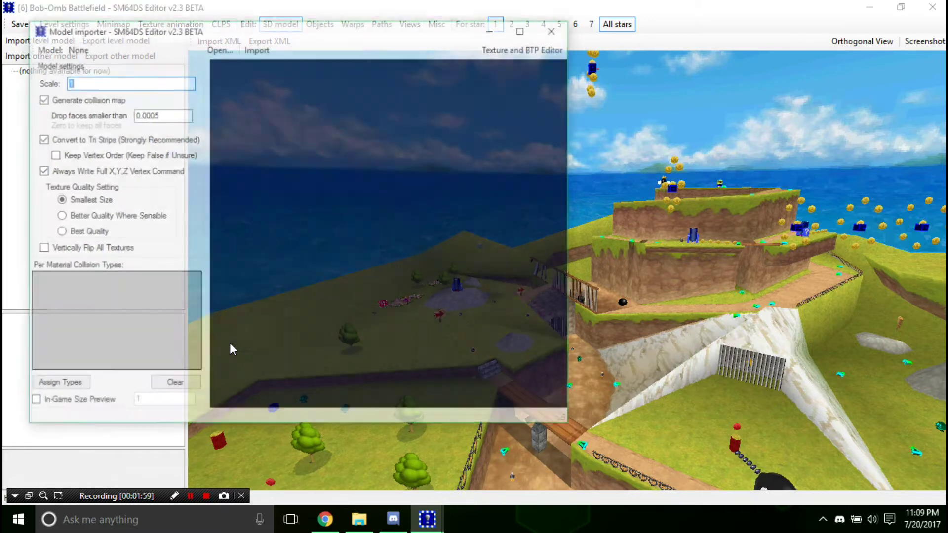
Step: Inspect the model's vr_01, sun and sun_line textures in the Texture and BTP Editor
click(491, 47)
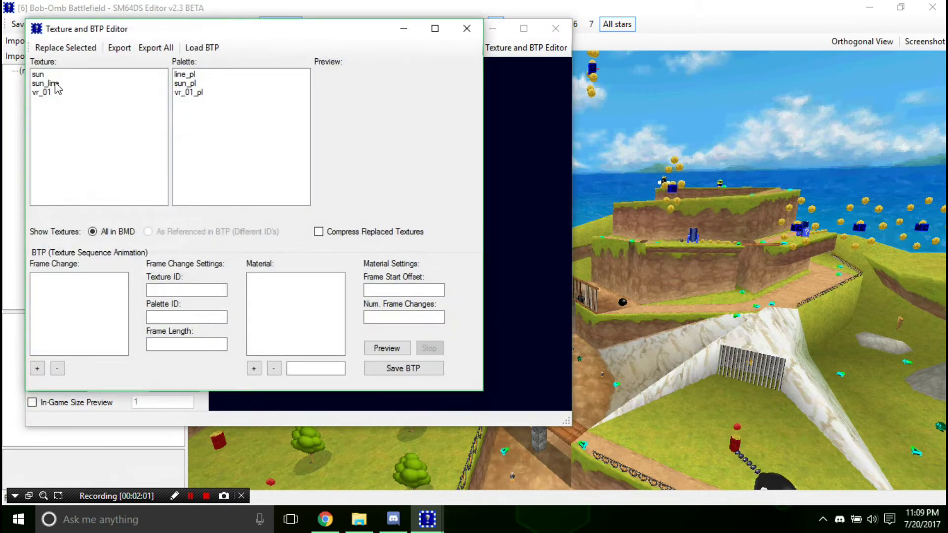
click(56, 91)
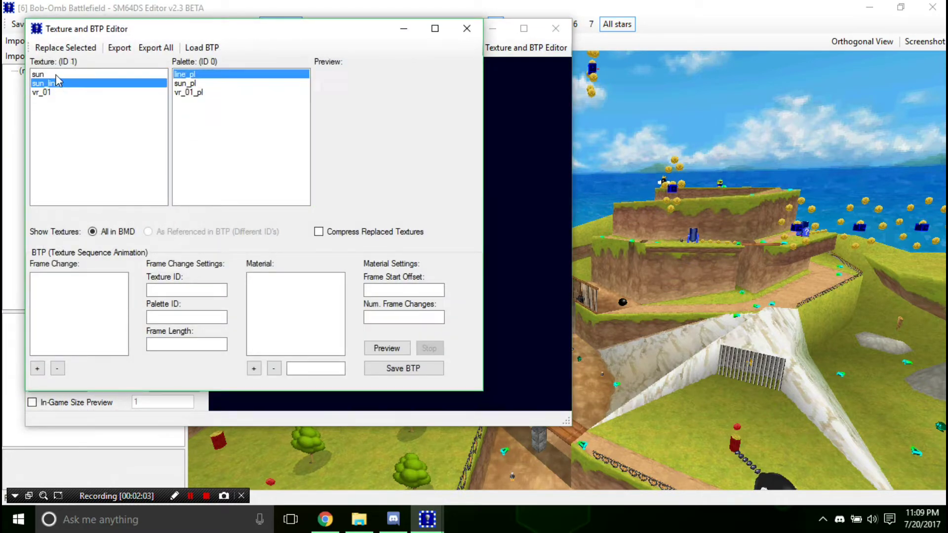
click(58, 84)
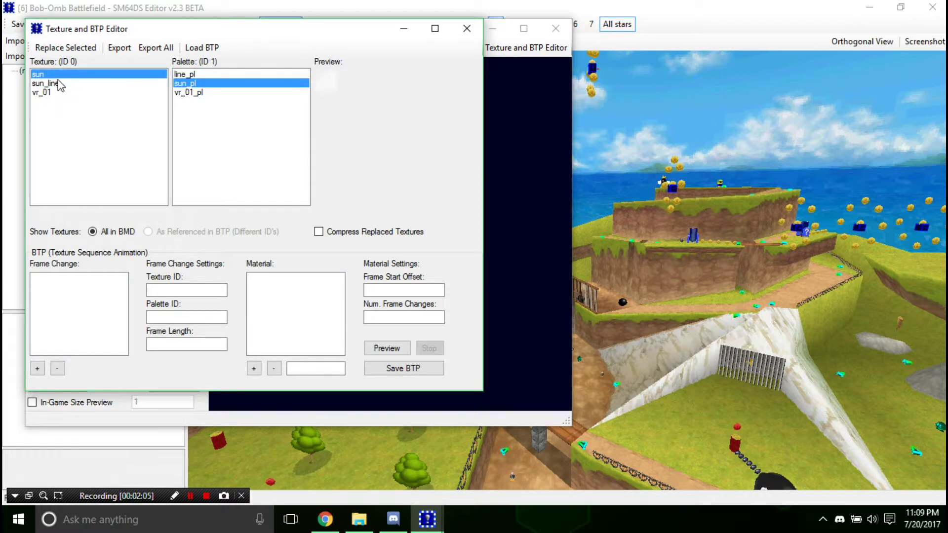
click(59, 94)
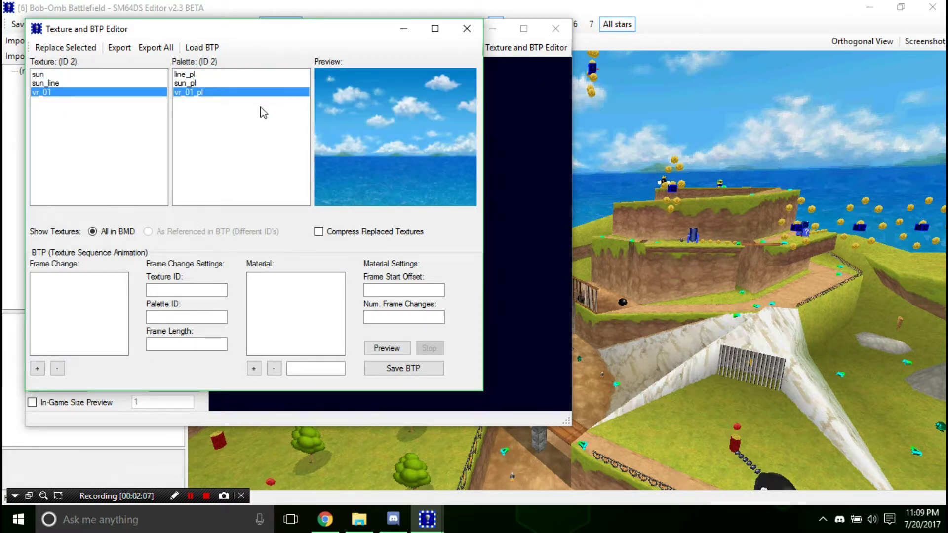
click(69, 75)
click(66, 84)
key(Up)
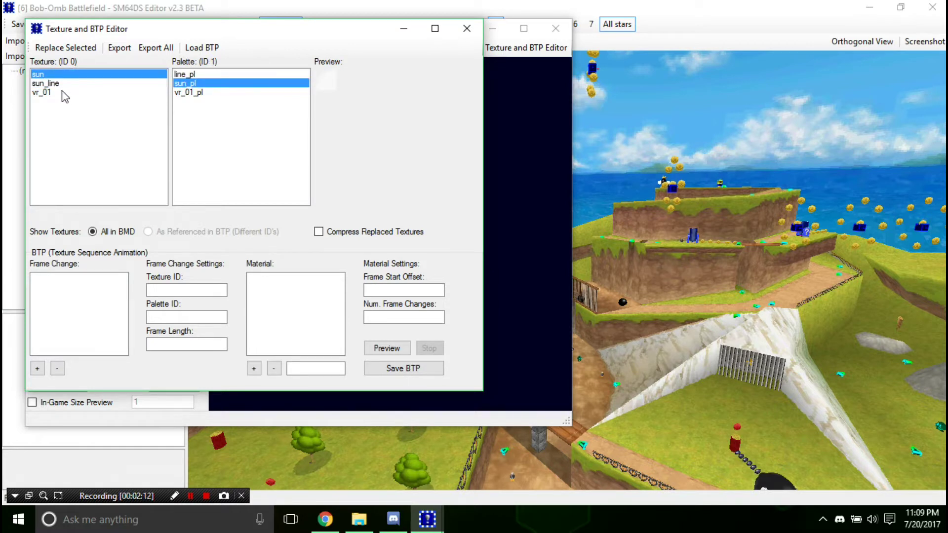
Step: Close the texture editor and Model importer, returning to the editor's main window
click(466, 29)
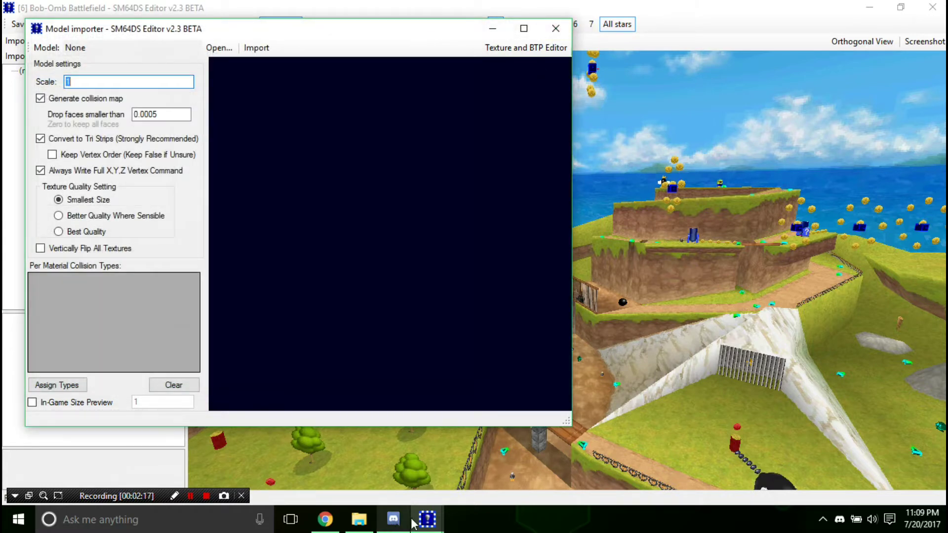
mouse_move(428, 519)
click(325, 461)
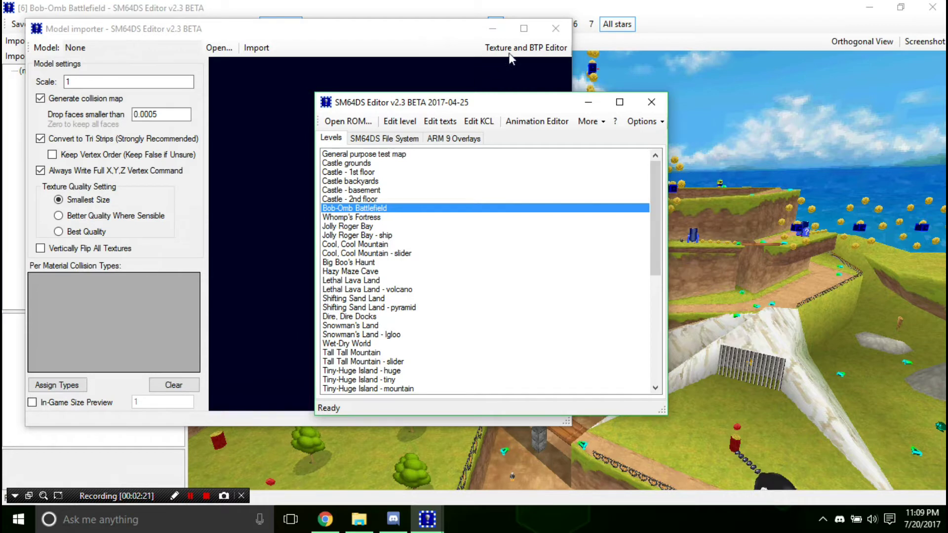
click(553, 29)
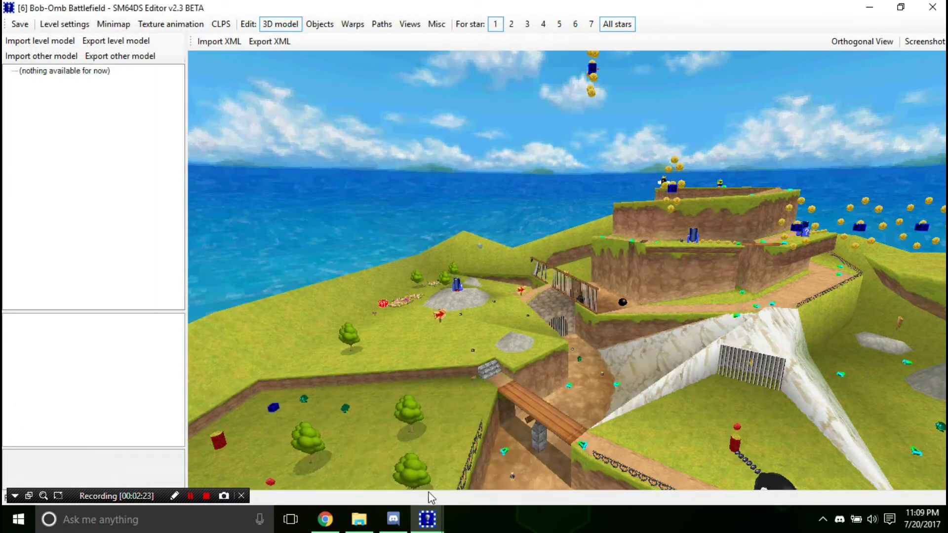
mouse_move(427, 520)
click(380, 459)
Step: Extract ARCHIVE/ar1.narc/data/vrbox/vr01.bmd raw to the TUTORIAL folder as vr01.bmd
click(384, 138)
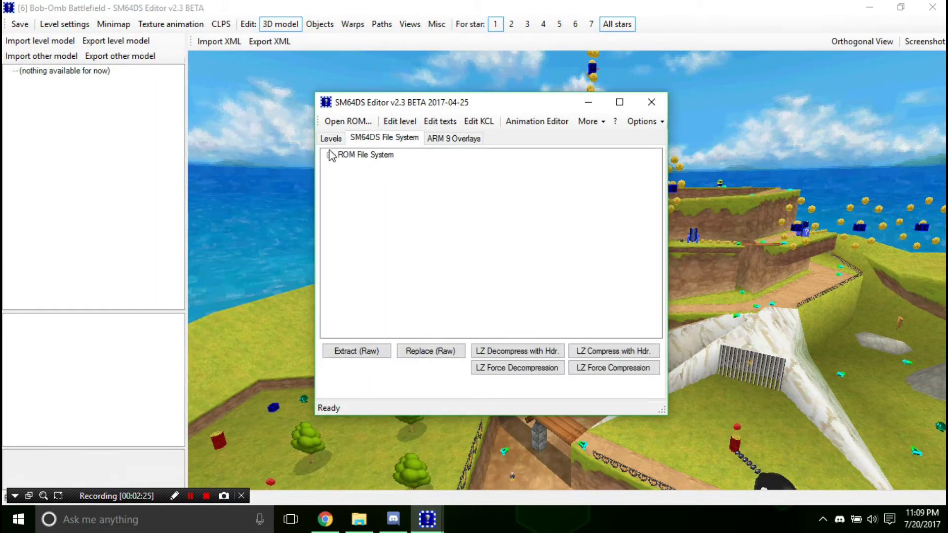
click(330, 155)
click(343, 177)
click(356, 188)
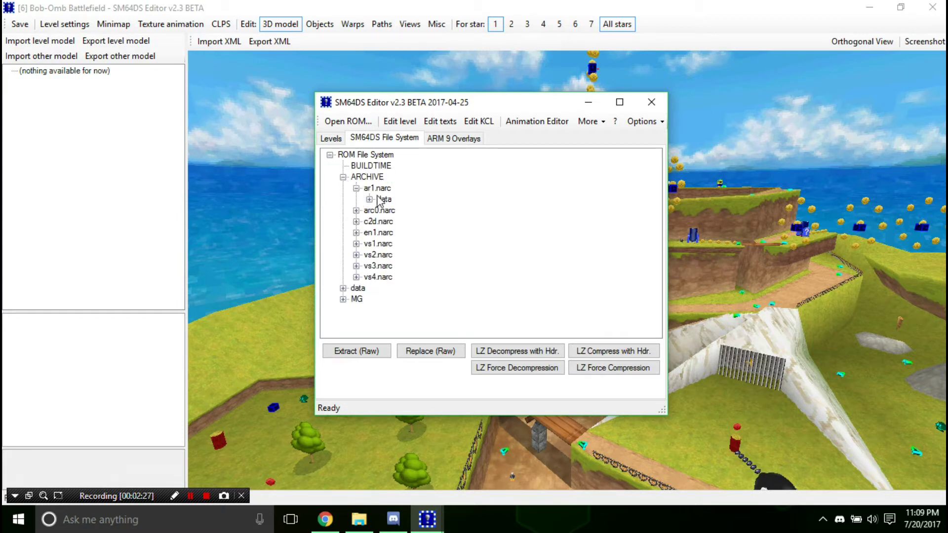
double_click(381, 199)
click(383, 244)
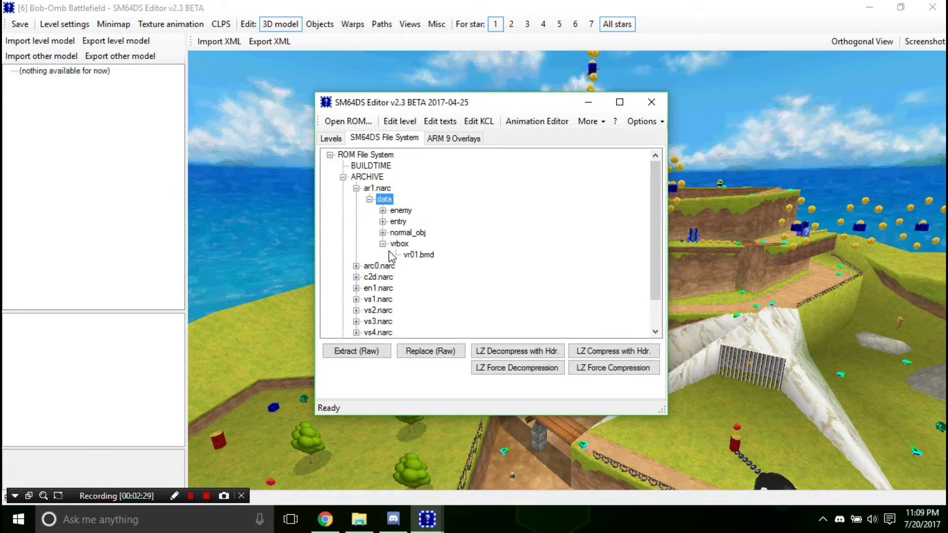
click(418, 254)
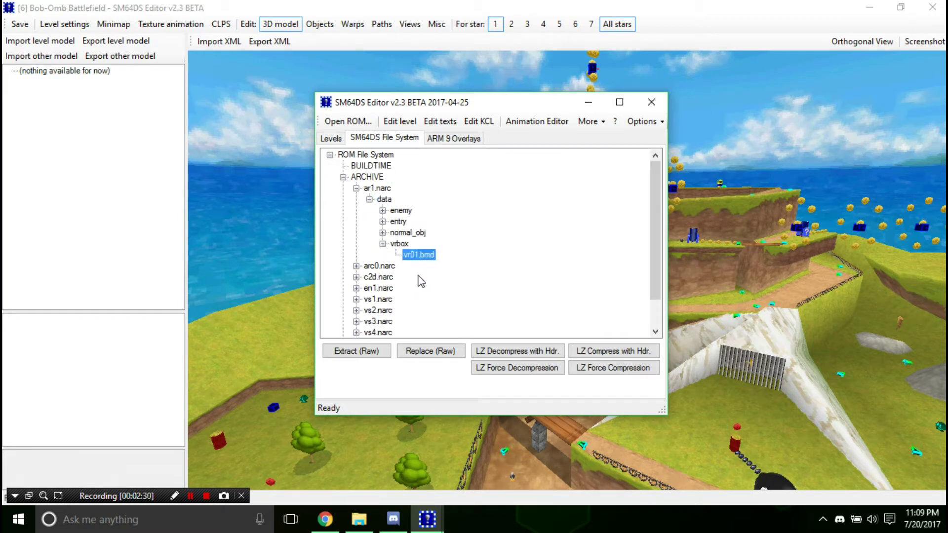
click(375, 353)
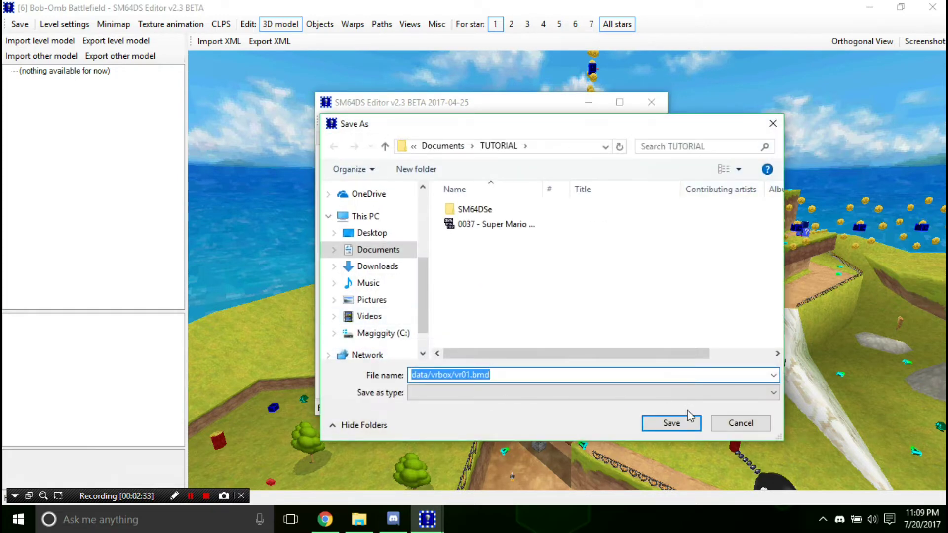
drag(454, 374, 366, 376)
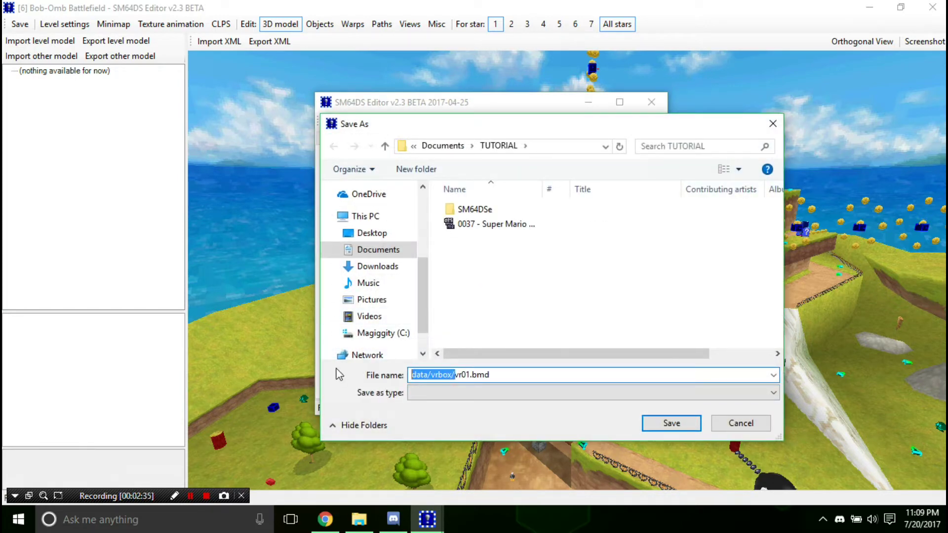
key(BackSpace)
key(Return)
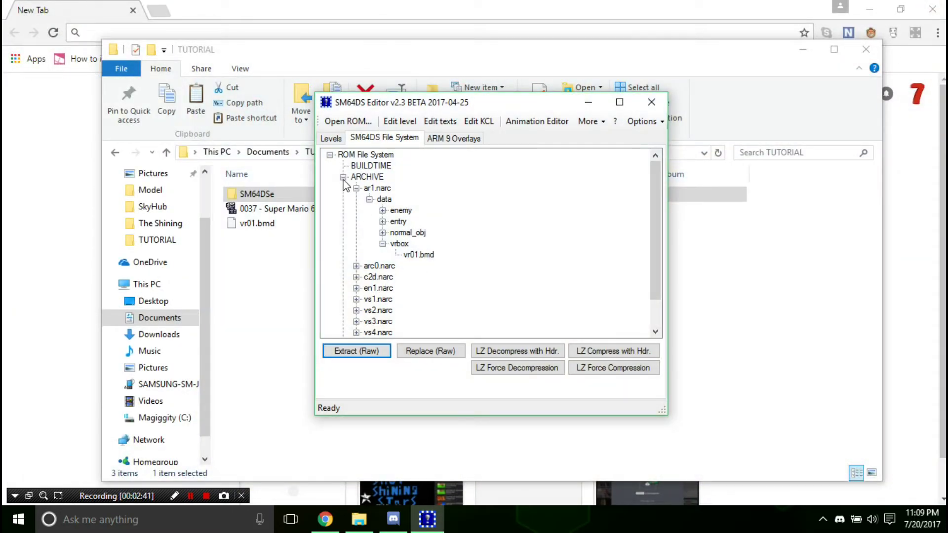
Step: Overwrite a skybox file in data/vrbox with the exported vr01.bmd via Replace (Raw)
click(342, 177)
click(356, 304)
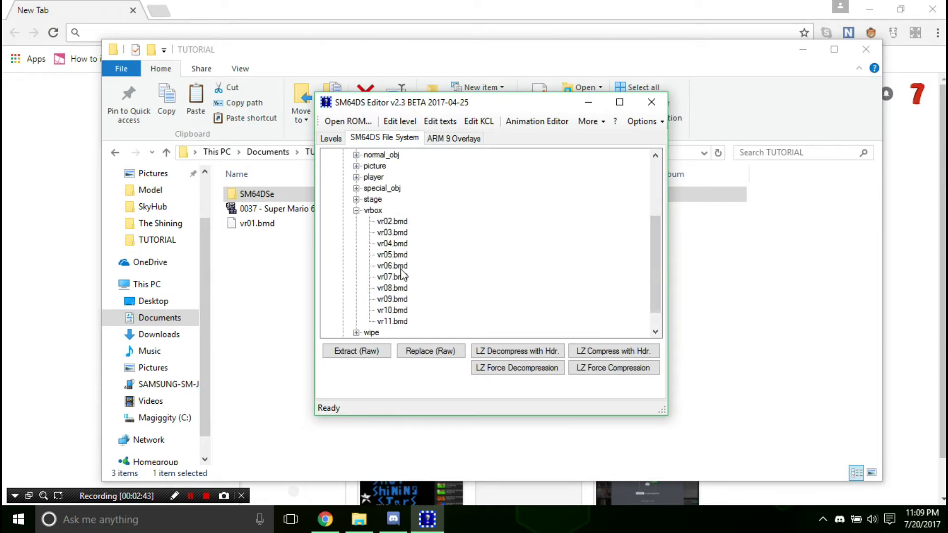
click(397, 232)
click(415, 351)
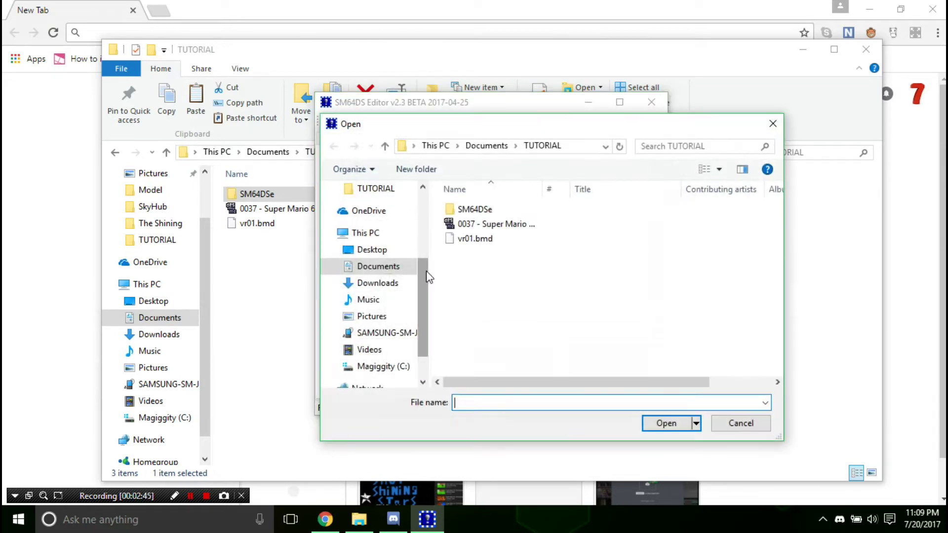
double_click(494, 236)
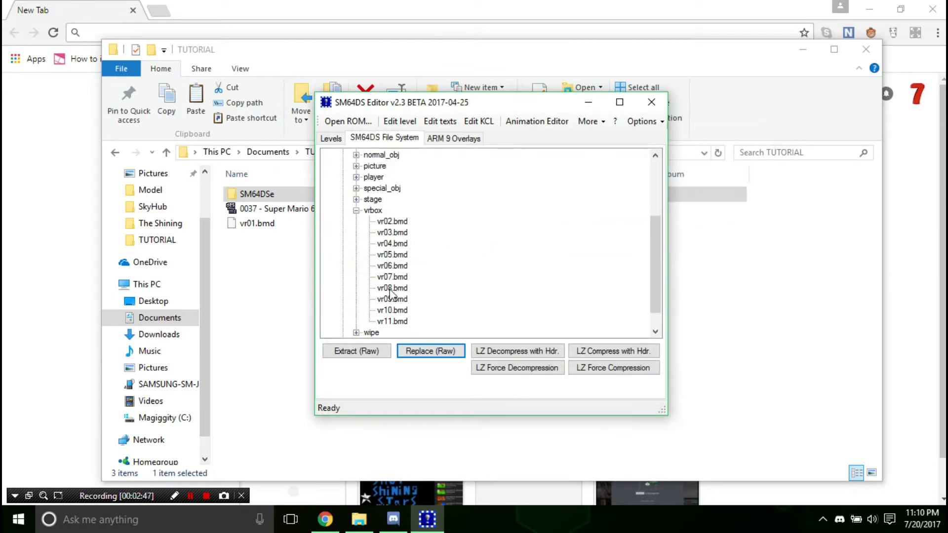
click(332, 139)
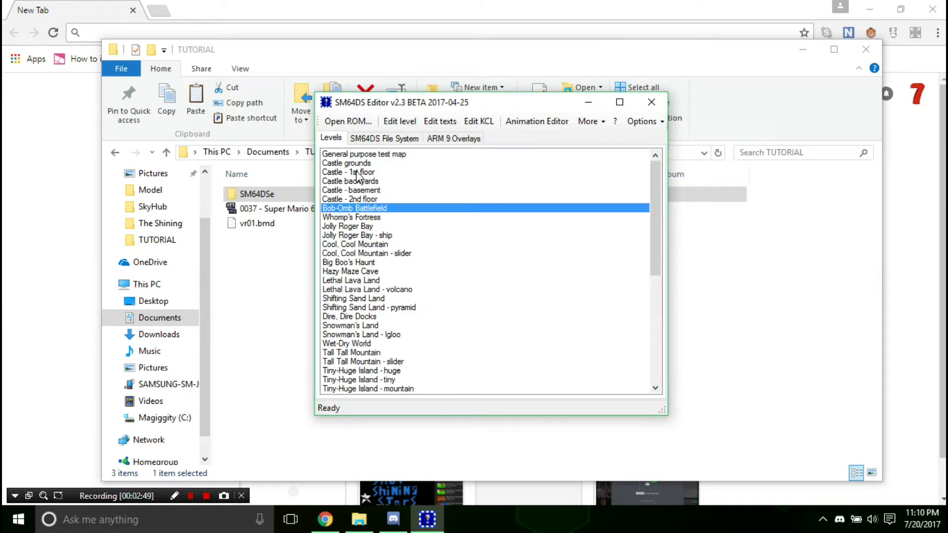
Step: After briefly opening Castle - 1st floor and Whomp's Fortress, open Bob-Omb Battlefield maximized
double_click(366, 172)
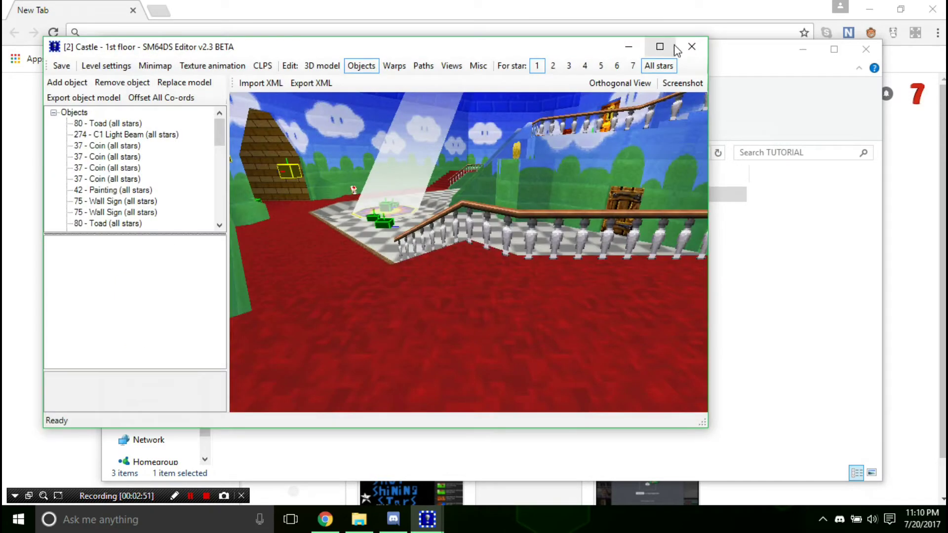
click(672, 48)
double_click(362, 216)
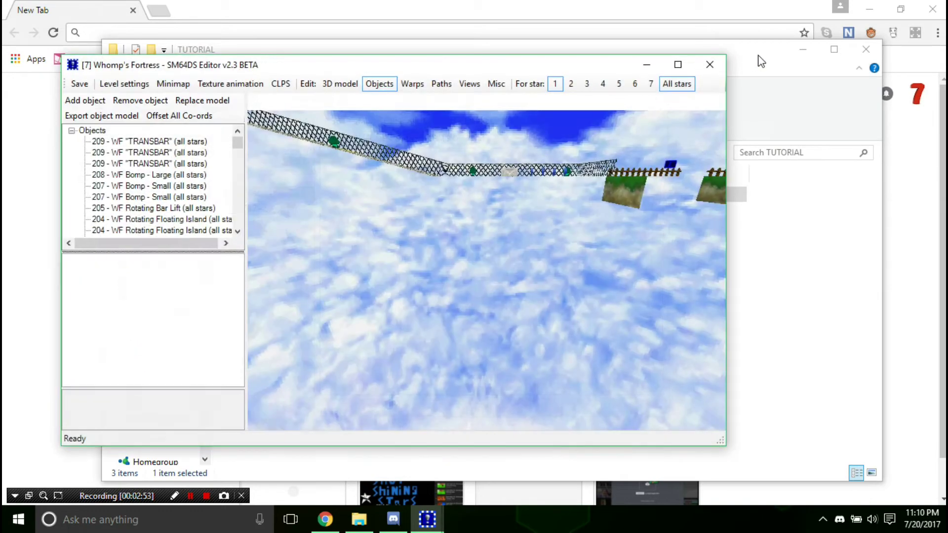
click(706, 61)
click(357, 212)
double_click(357, 212)
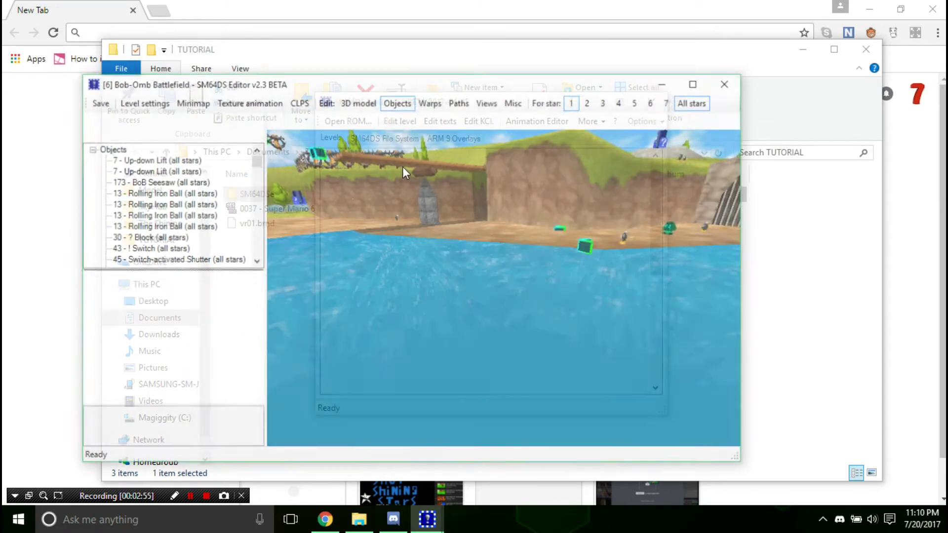
double_click(428, 78)
Step: Check the Level settings background and view the sunlit cloudy sky over the sea
drag(368, 186, 593, 207)
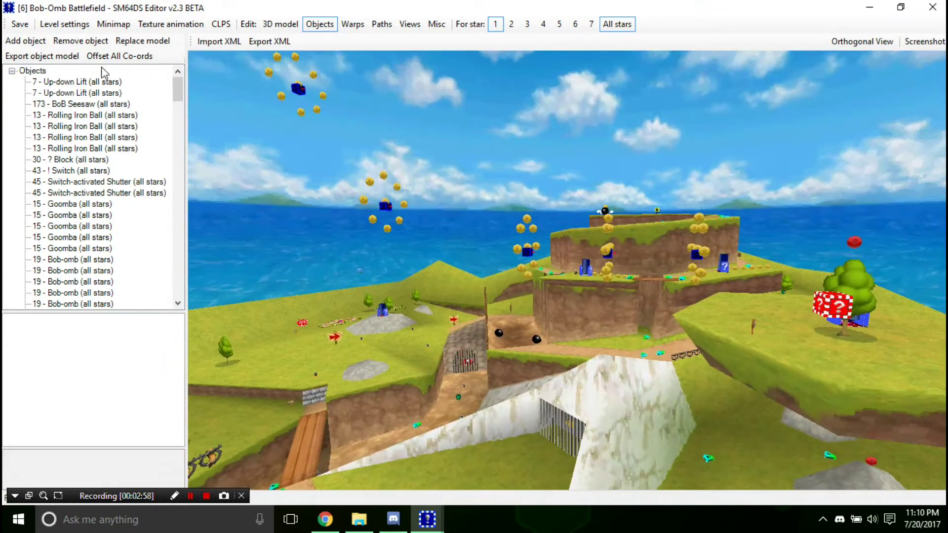
click(63, 25)
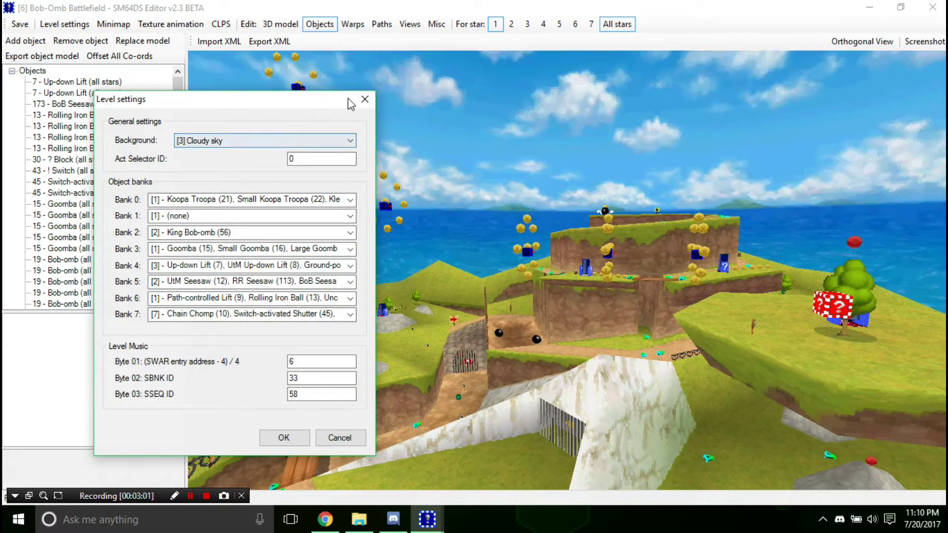
drag(455, 109, 376, 200)
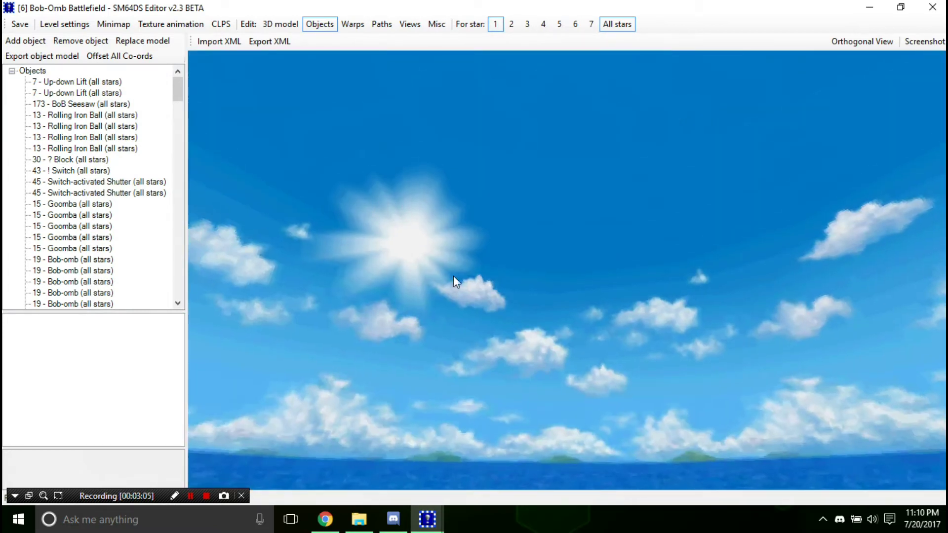
drag(453, 276, 327, 257)
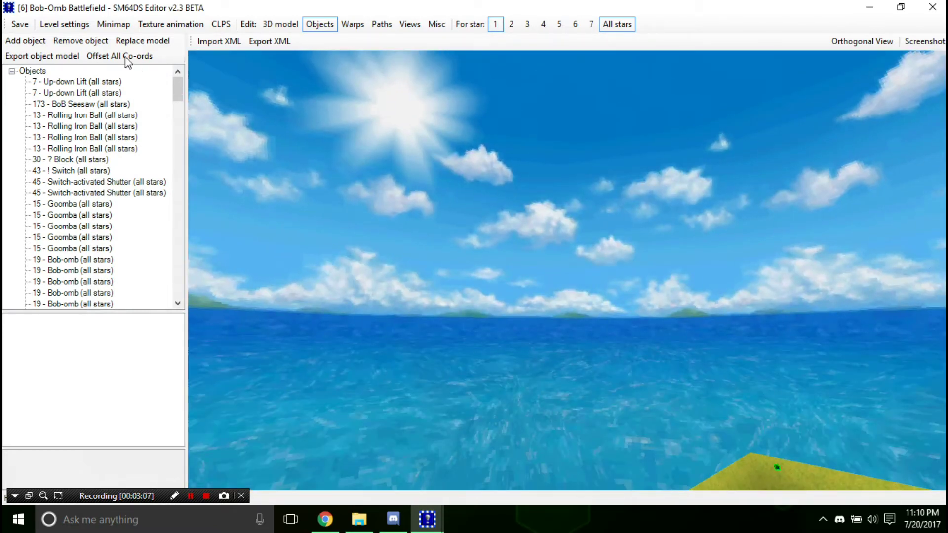
click(280, 23)
click(25, 56)
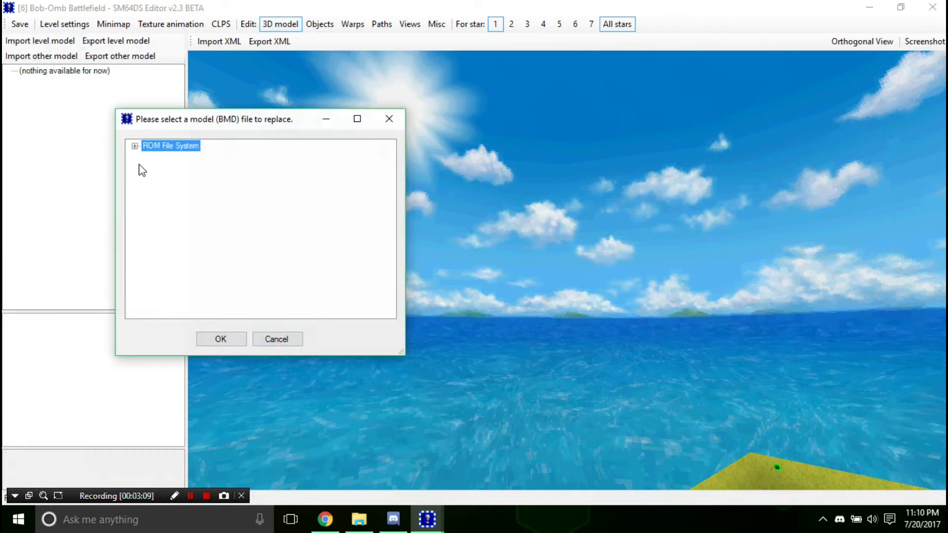
click(134, 146)
click(148, 168)
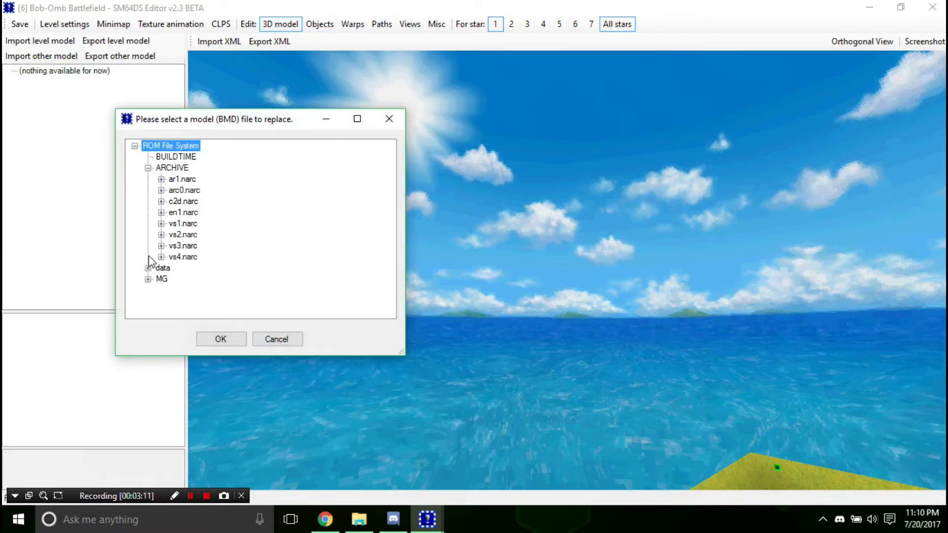
click(147, 168)
click(148, 179)
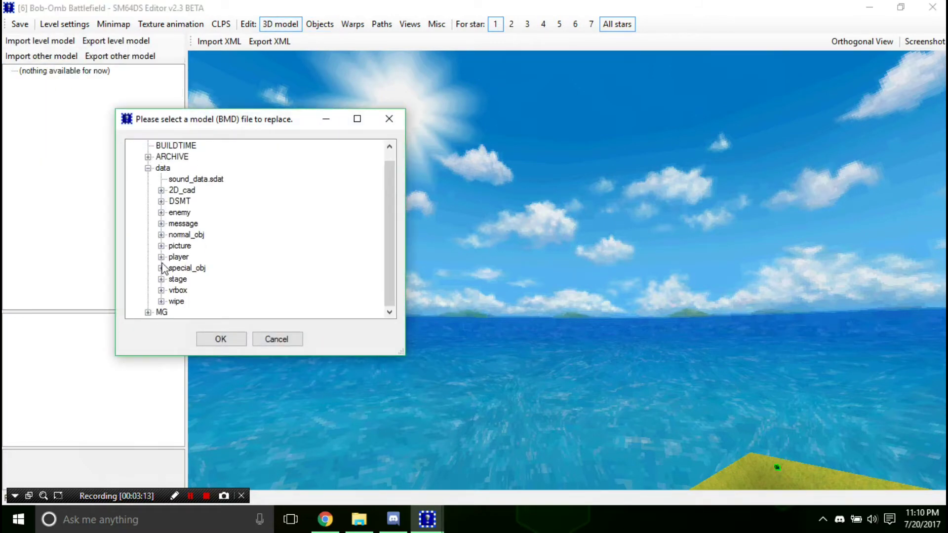
click(161, 290)
click(200, 202)
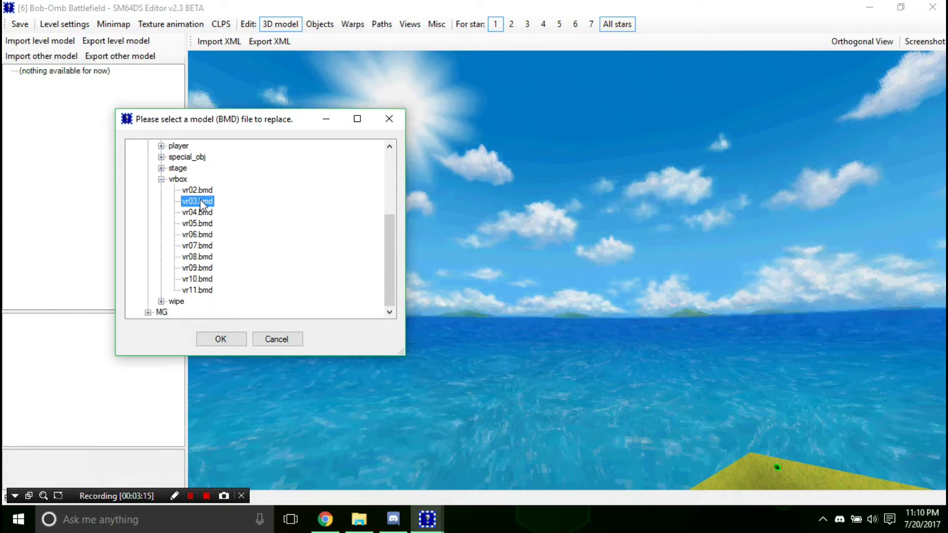
click(241, 342)
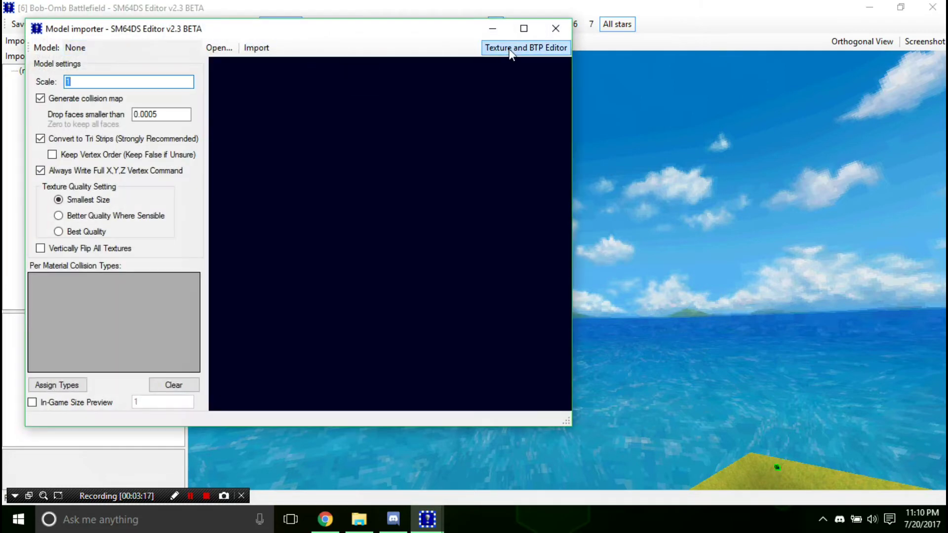
click(525, 48)
click(68, 77)
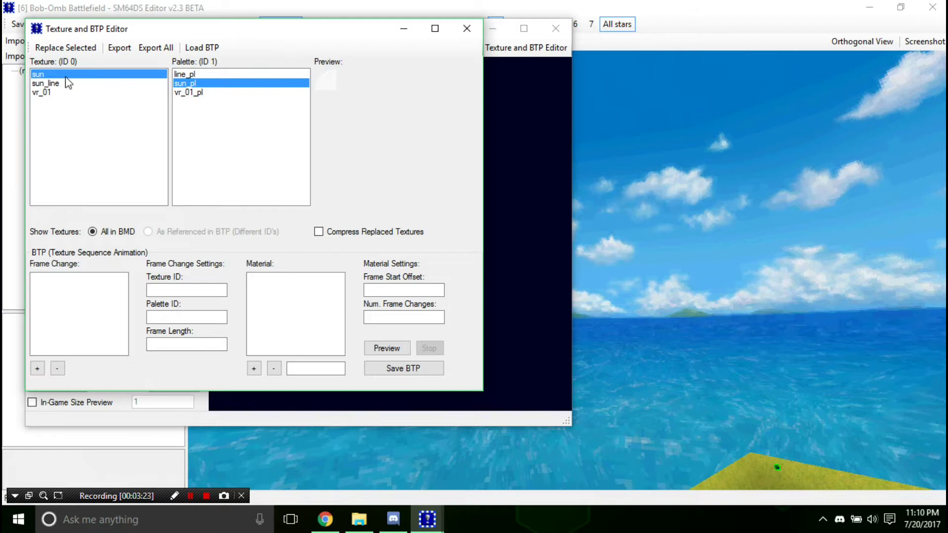
click(63, 83)
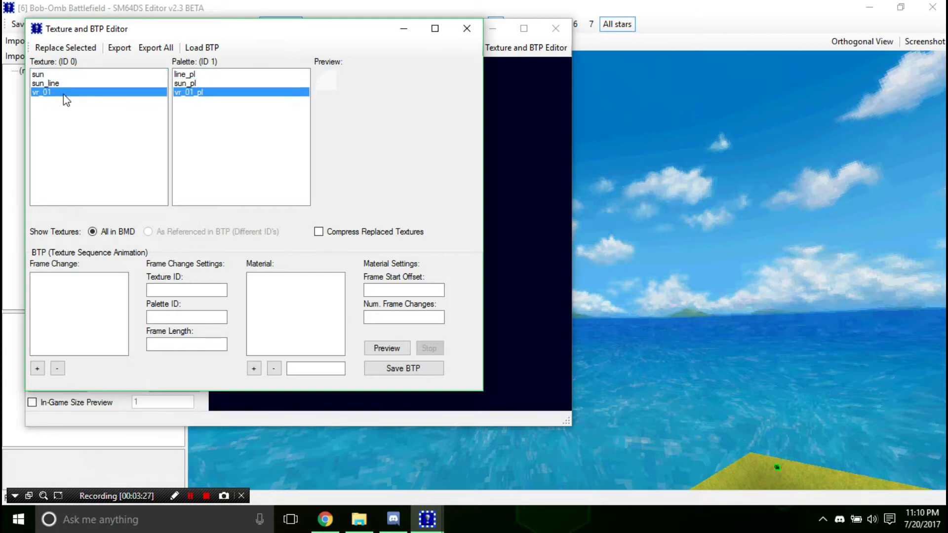
click(60, 92)
click(57, 83)
click(57, 92)
click(55, 82)
click(56, 93)
click(55, 83)
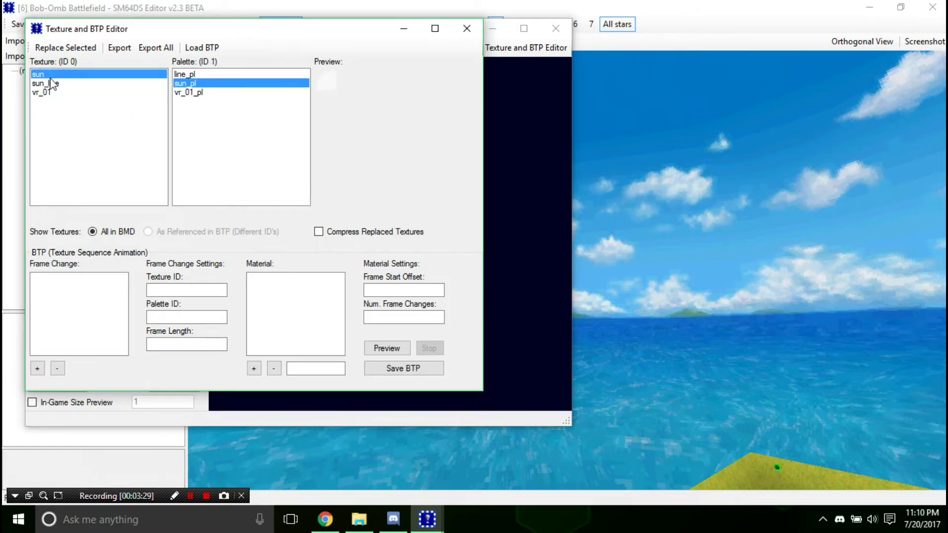
click(53, 85)
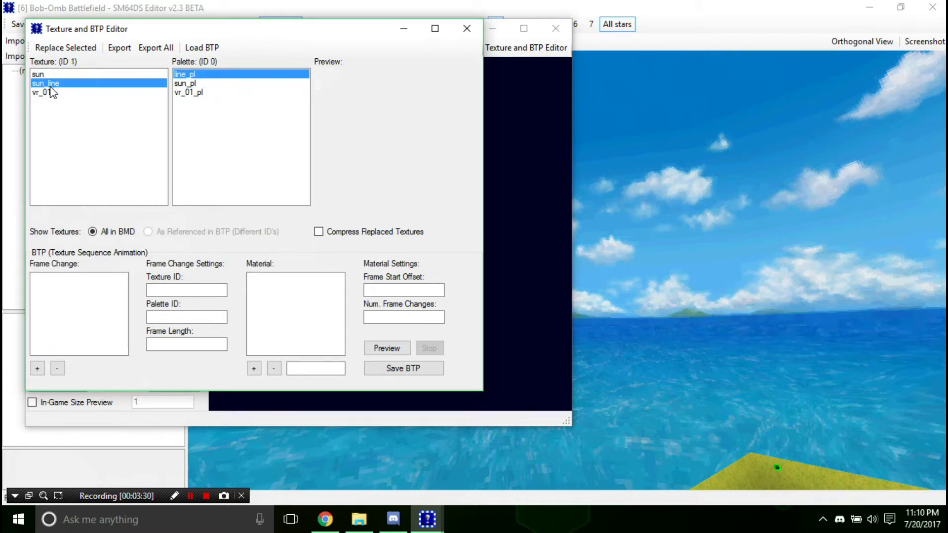
click(467, 28)
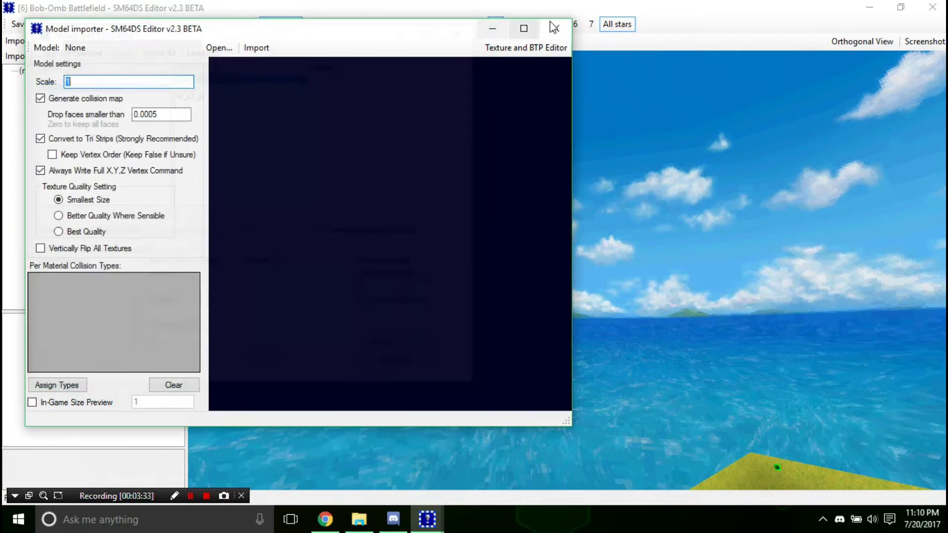
click(556, 28)
drag(556, 285, 741, 253)
drag(646, 232, 42, 12)
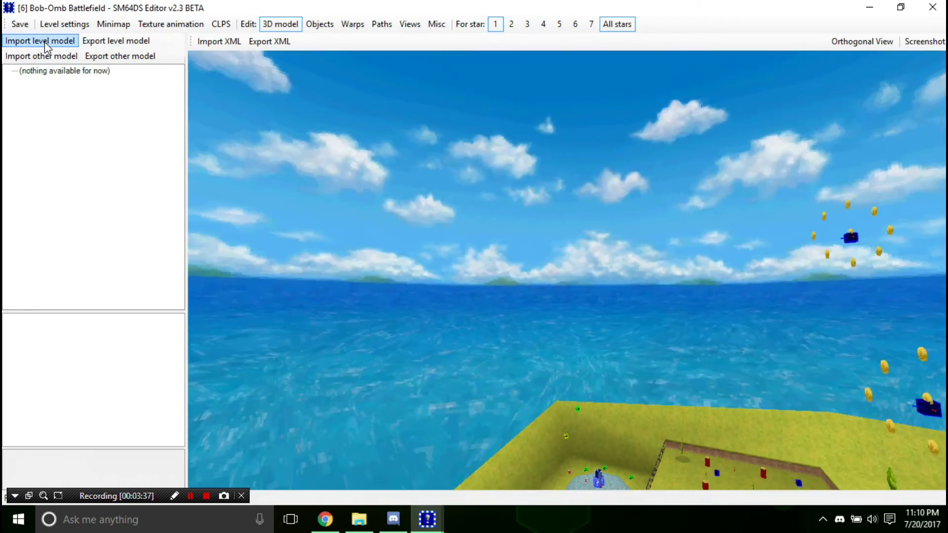
Step: Apply the Haunted forest background and view the hills under the night sky
click(65, 24)
scroll(168, 88, down, 4)
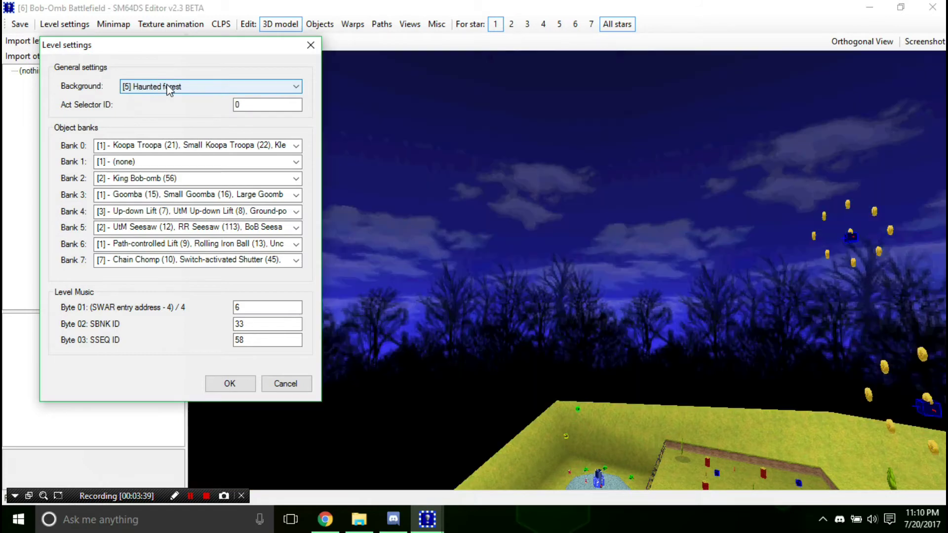
click(230, 383)
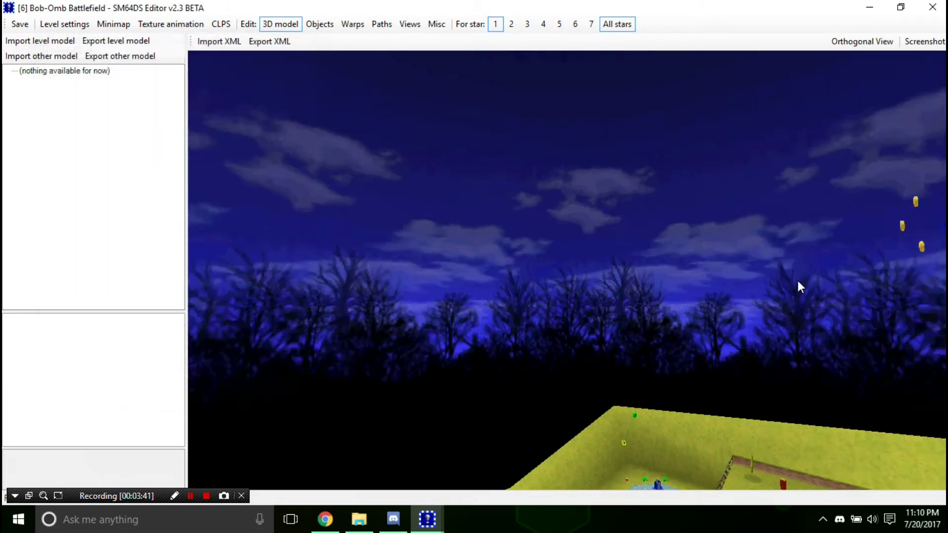
drag(798, 286, 588, 338)
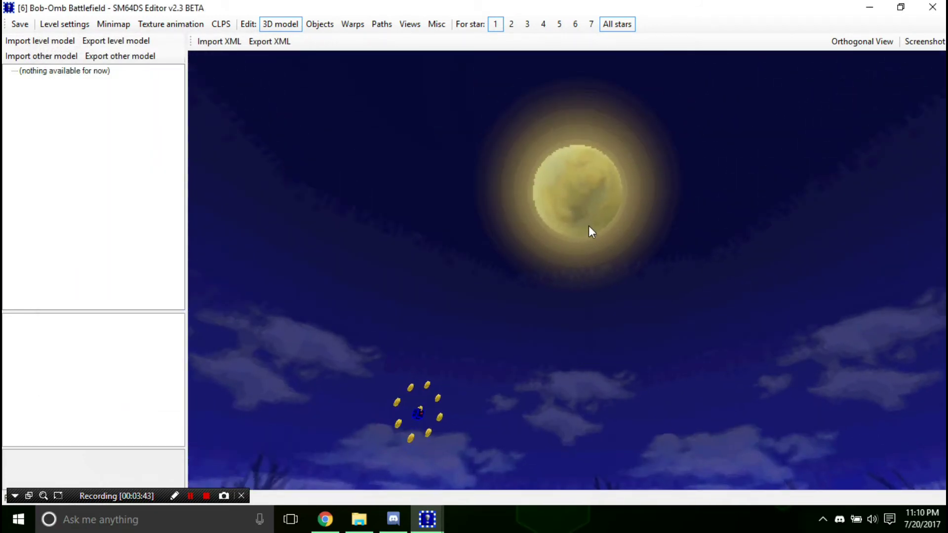
drag(588, 226, 494, 88)
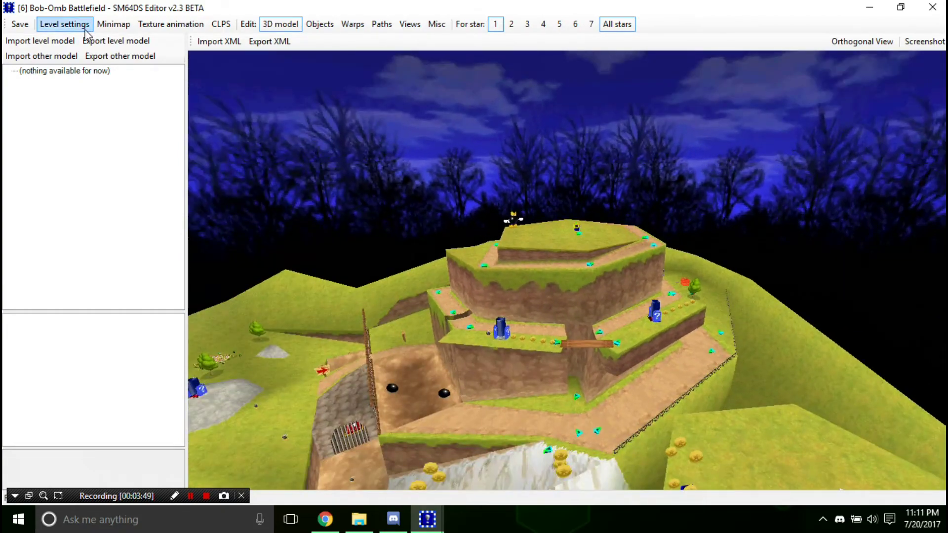
Step: Reopen Level settings without changes and swing the view between the moon and hills
click(86, 33)
scroll(222, 104, down, 1)
scroll(221, 104, up, 1)
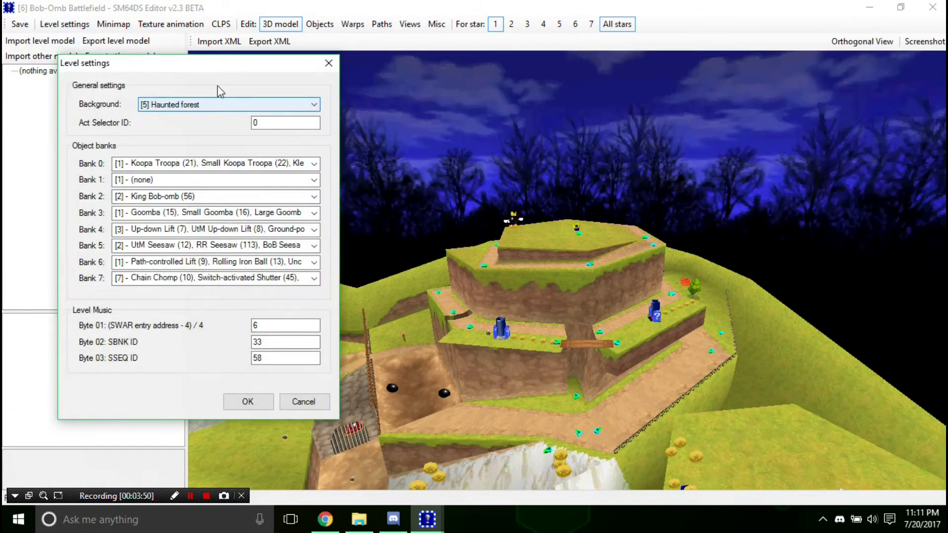
click(328, 64)
drag(387, 138, 482, 328)
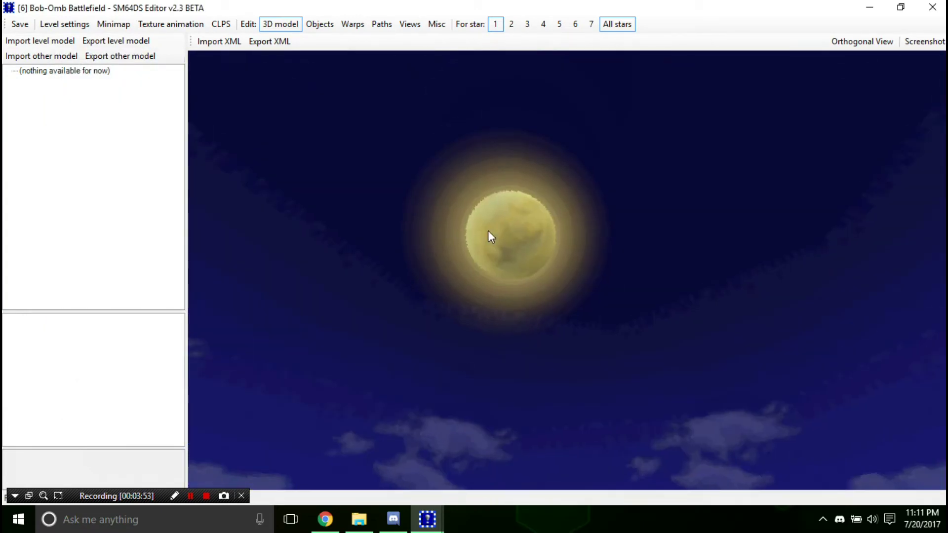
drag(415, 247, 89, 38)
Step: Preview the Sky background, discard it, and orbit across the level
click(75, 29)
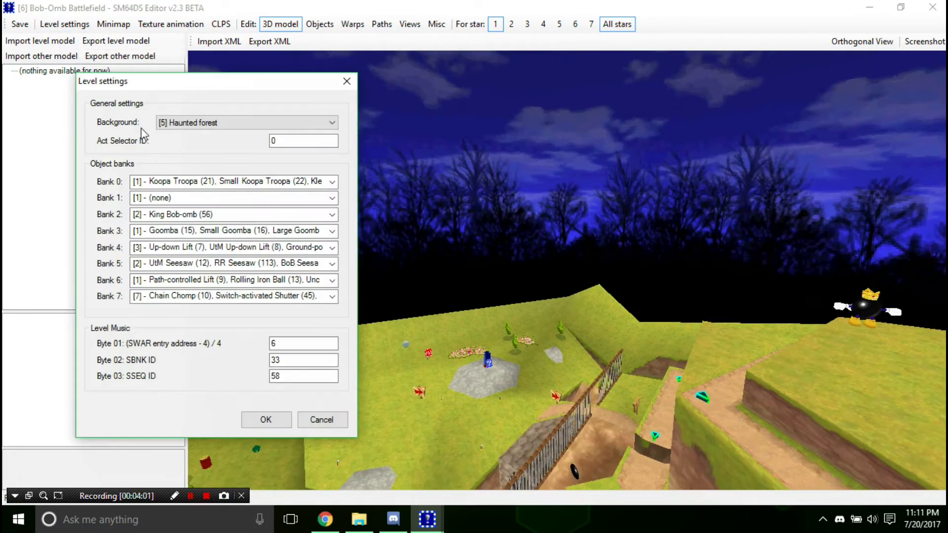
click(192, 127)
click(188, 154)
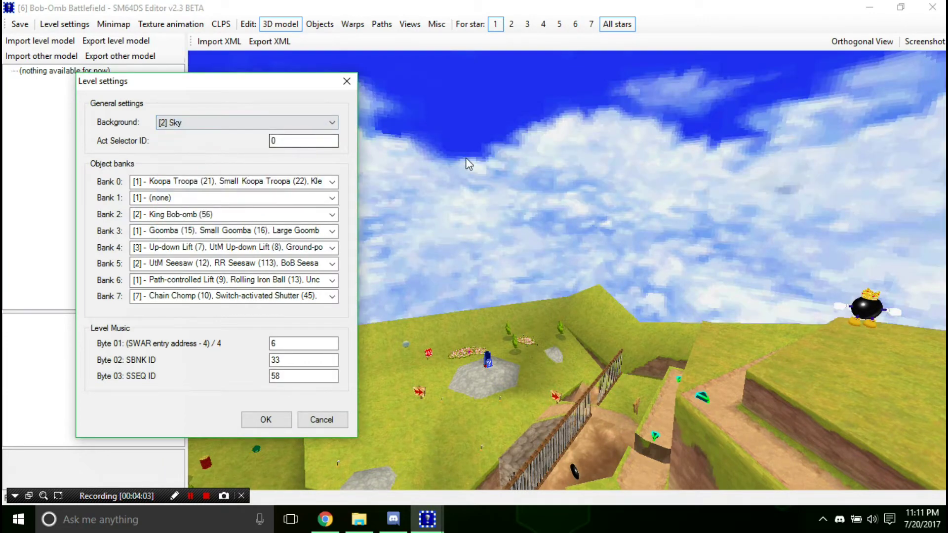
click(347, 81)
drag(645, 152, 156, 6)
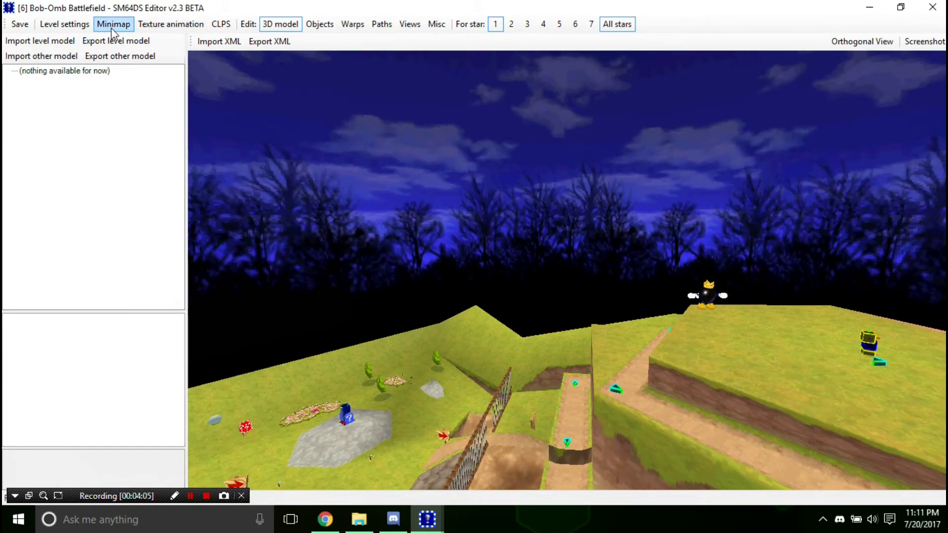
Step: Set the level background to [2] Sky and confirm
click(60, 25)
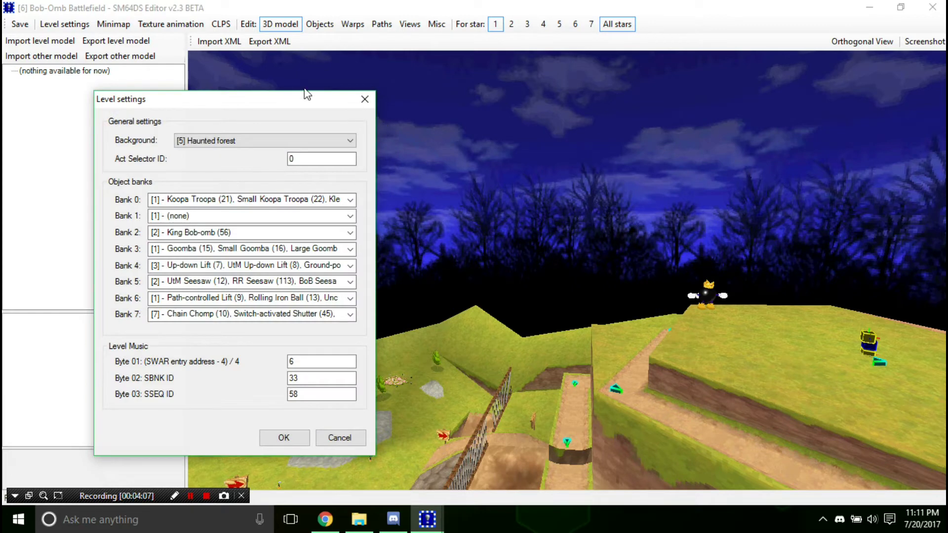
click(208, 143)
click(209, 170)
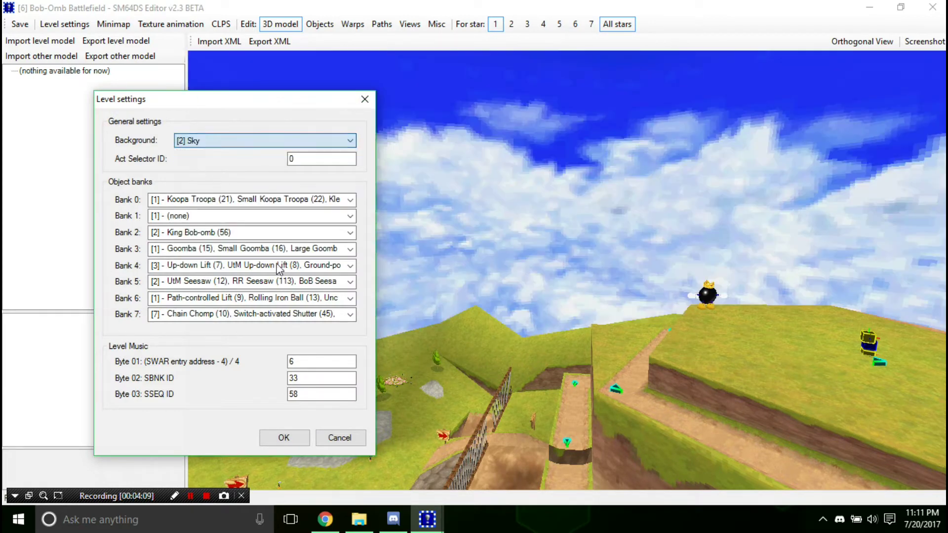
click(301, 437)
Step: Choose data/vrbox/vr02.bmd as the model to replace
click(55, 56)
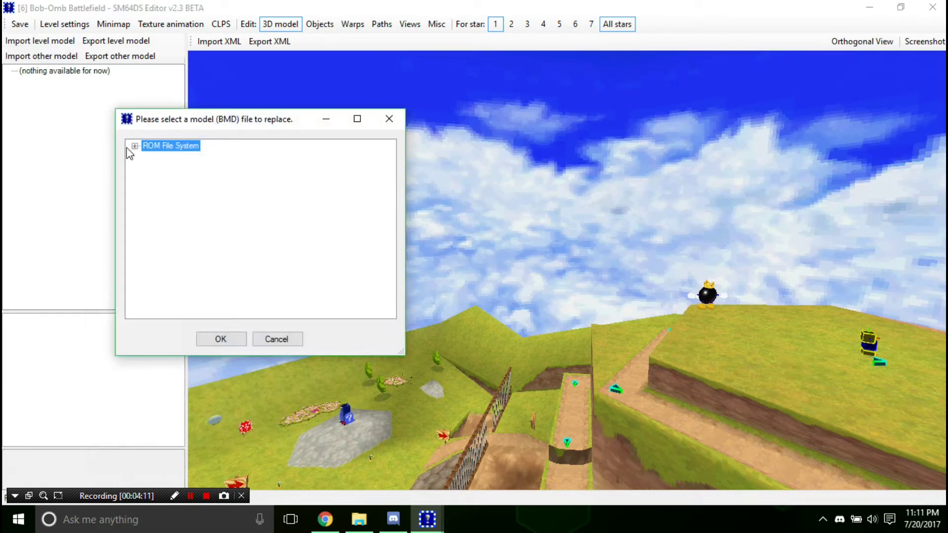
click(147, 180)
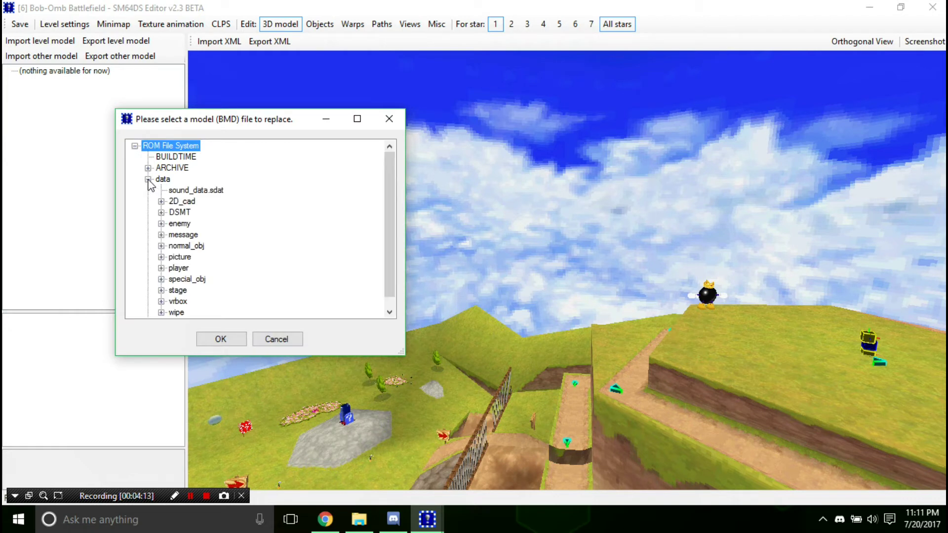
click(147, 179)
click(148, 179)
click(163, 302)
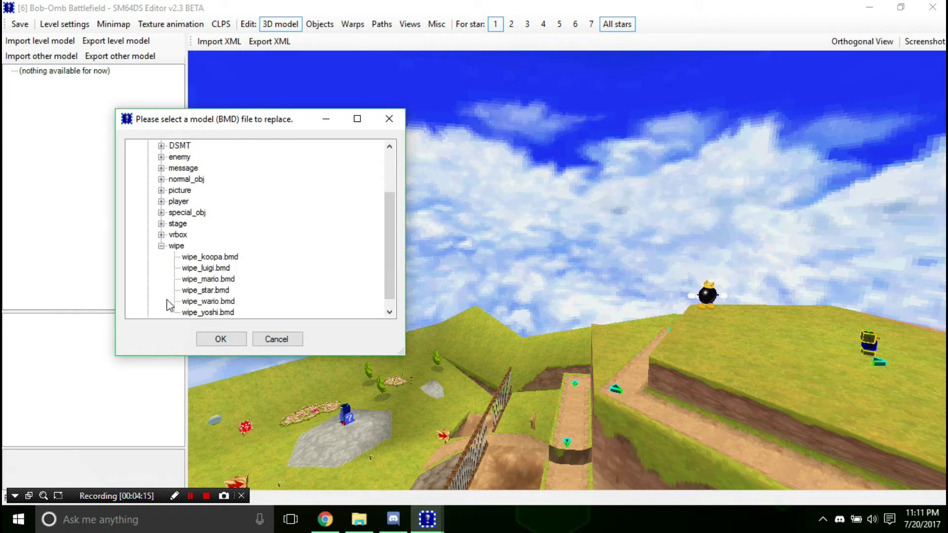
click(161, 246)
click(161, 291)
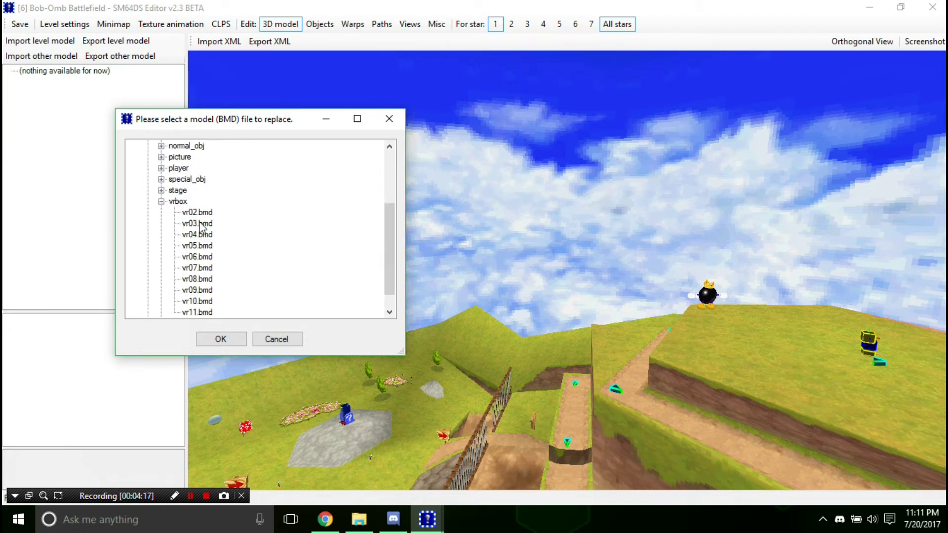
click(228, 339)
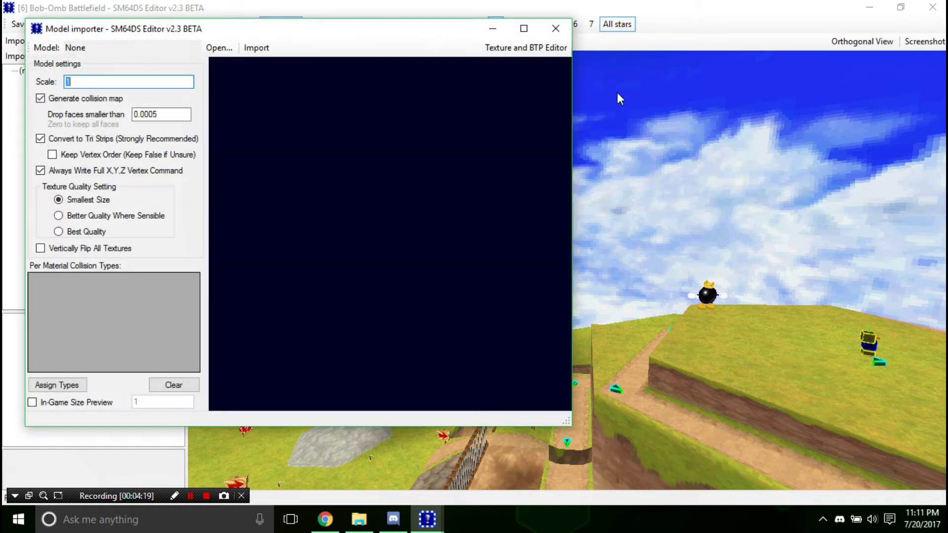
Step: Browse vr02.bmd's sun, sun_line and cloudy vr_02 textures in the Texture and BTP Editor, then close it
click(526, 47)
click(75, 83)
click(73, 74)
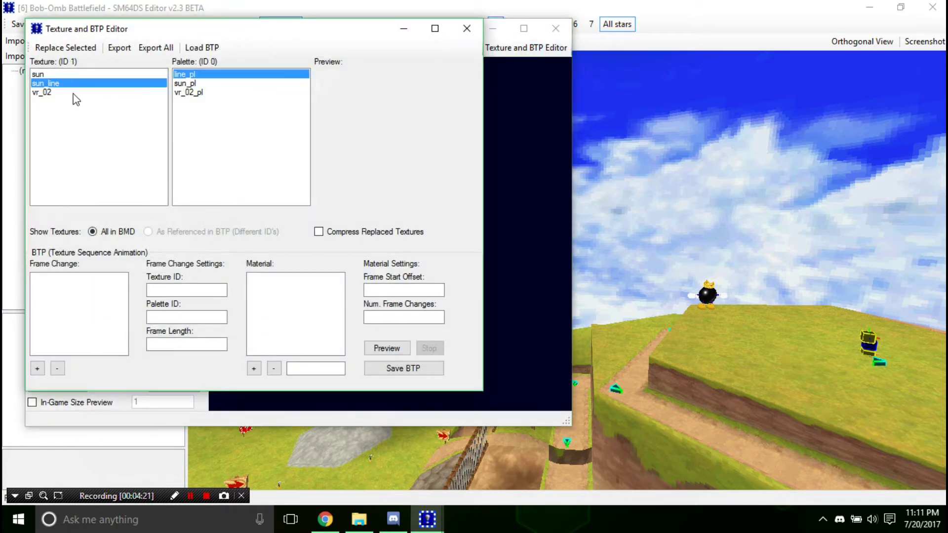
click(75, 93)
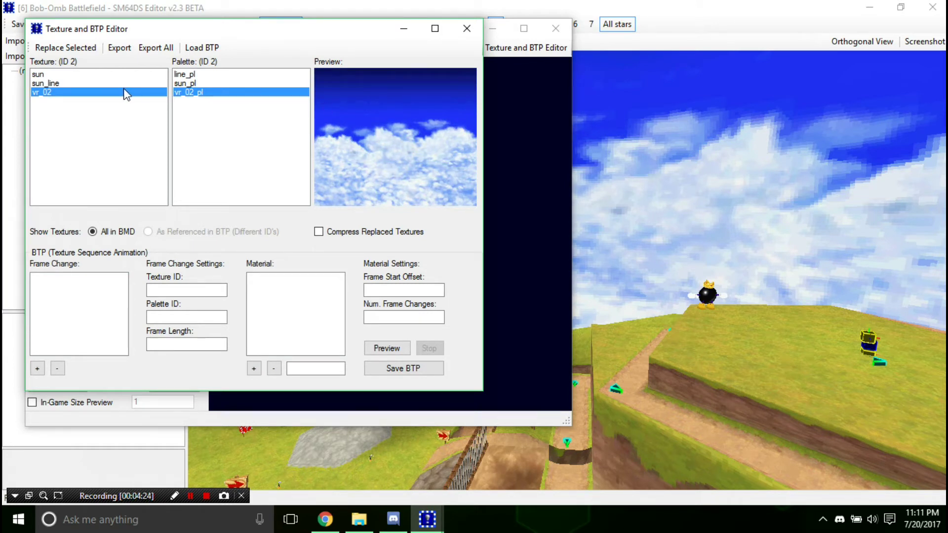
click(47, 75)
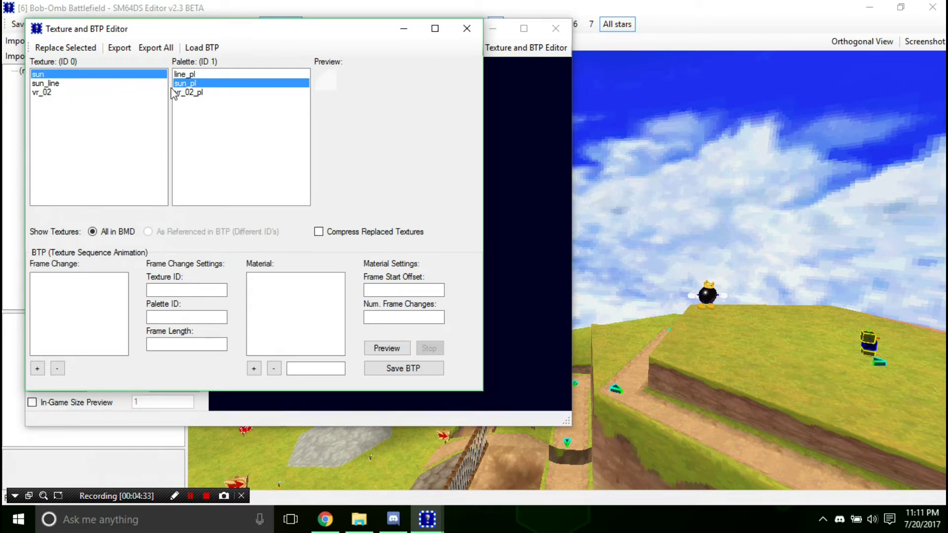
click(44, 84)
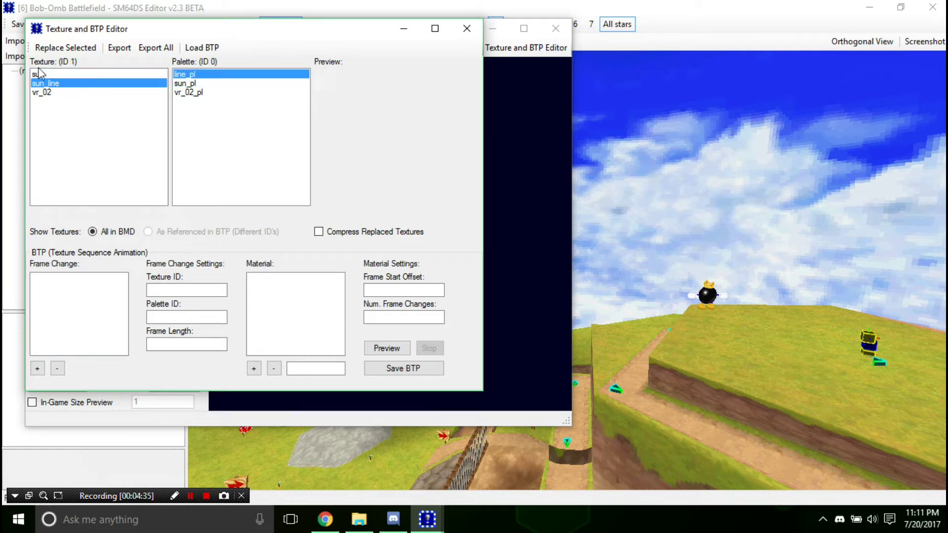
key(Up)
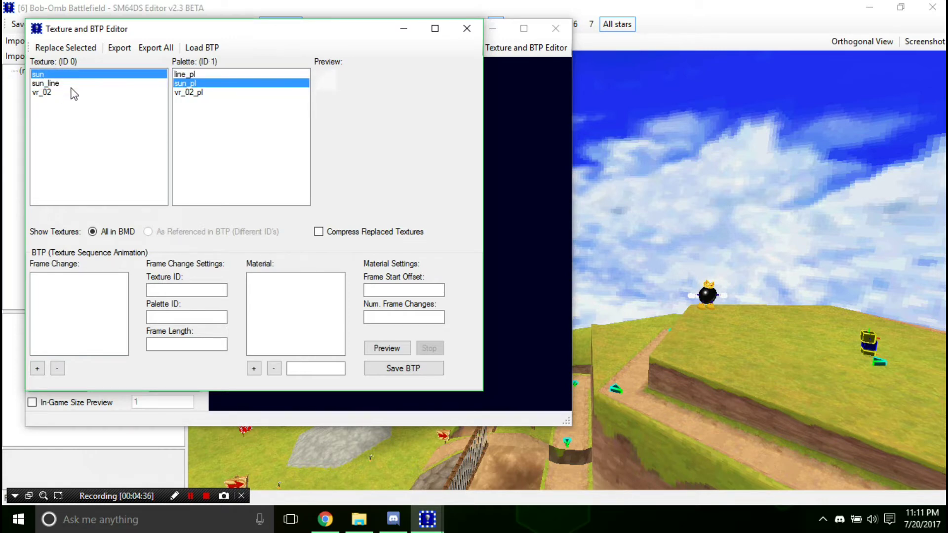
drag(168, 19, 339, 7)
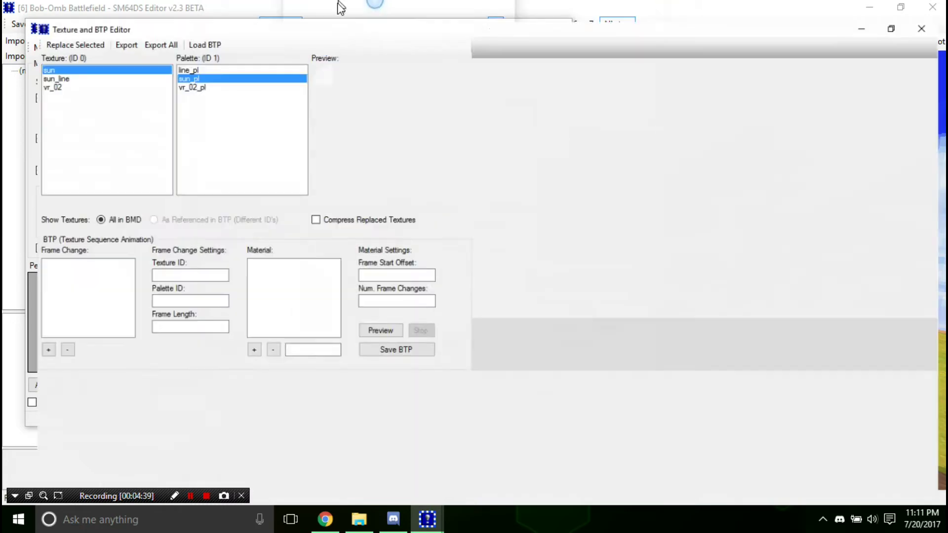
click(76, 68)
click(66, 60)
click(64, 51)
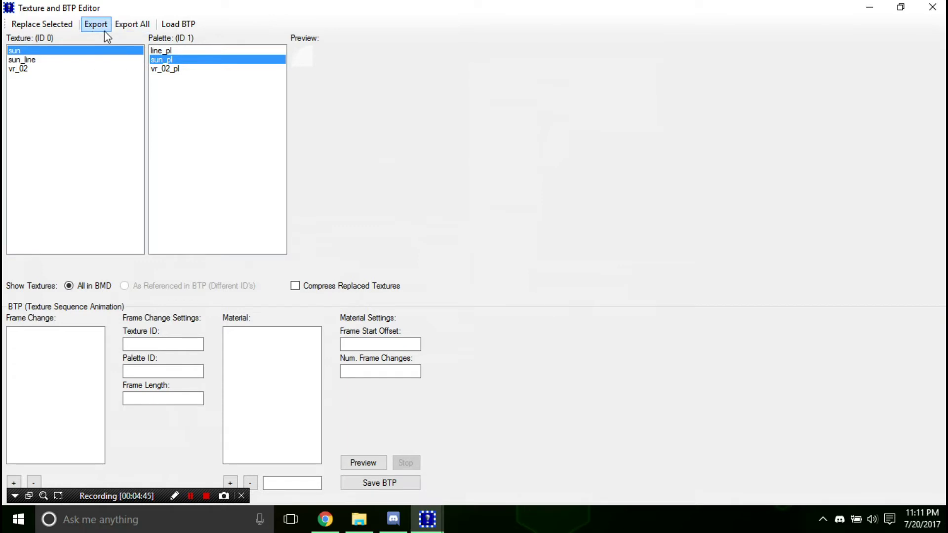
click(933, 7)
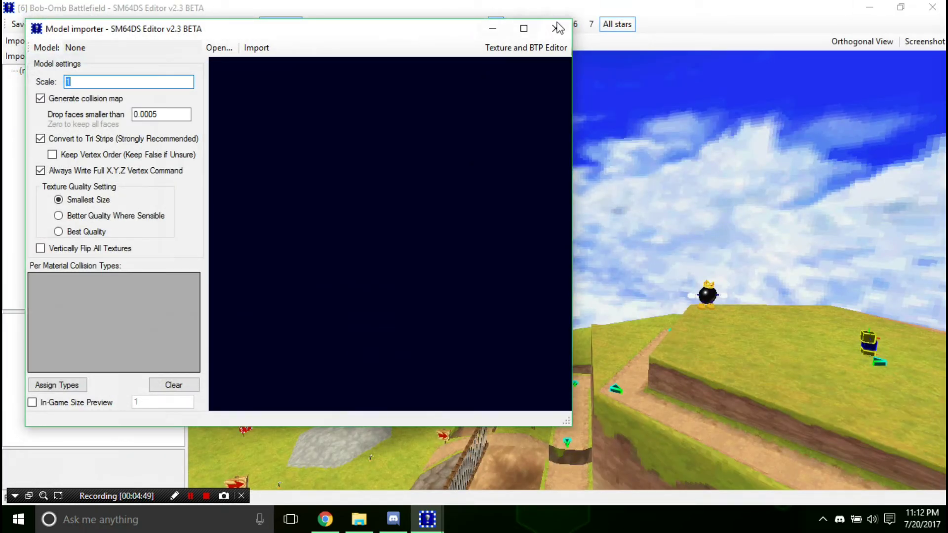
Step: Bring the Bob-Omb Battlefield level editor window back to the front
click(561, 34)
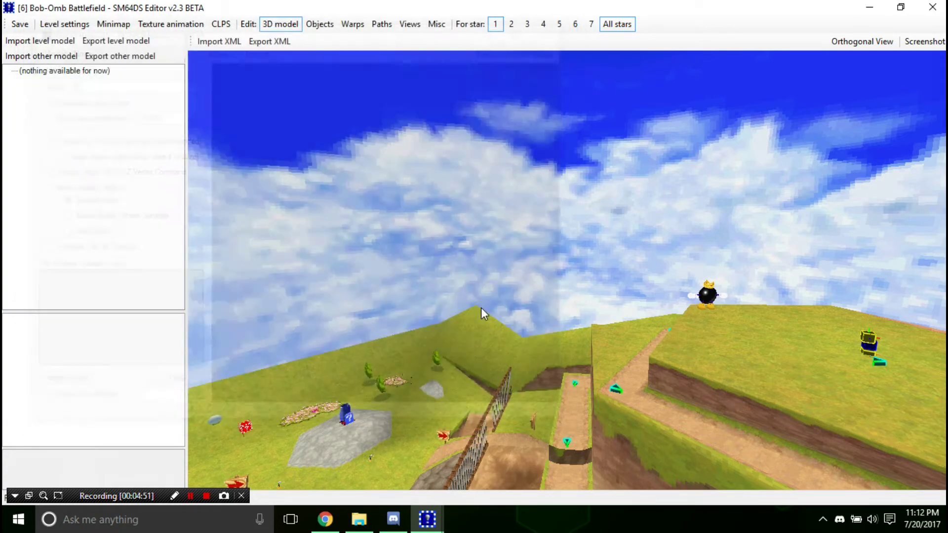
mouse_move(425, 517)
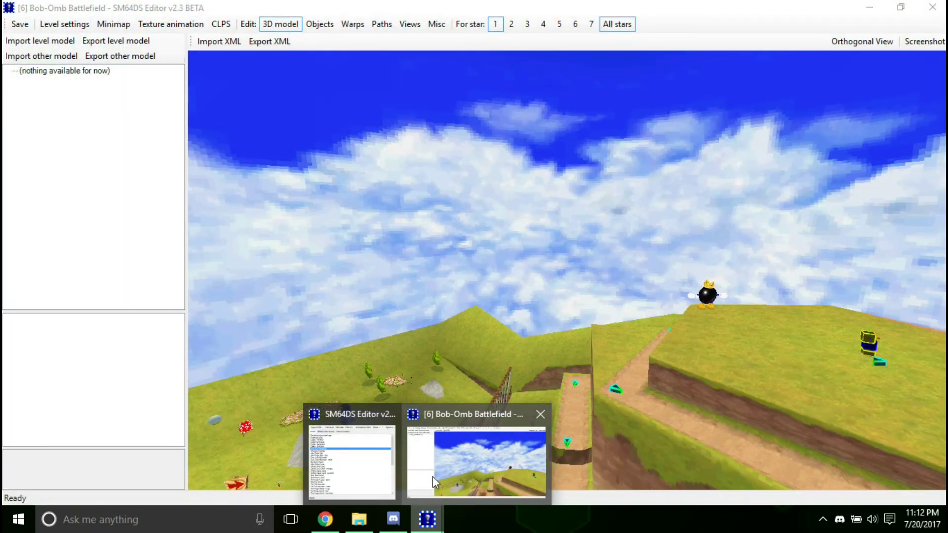
click(433, 476)
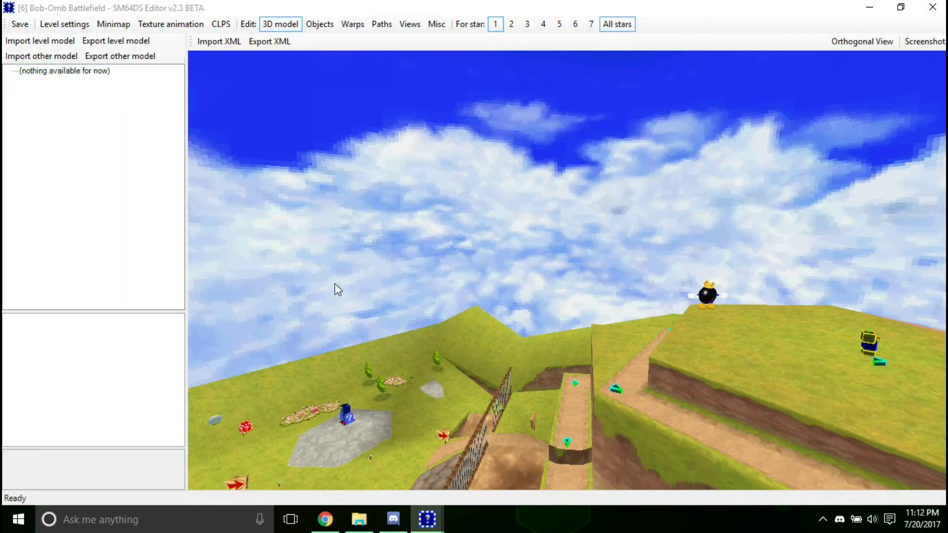
Step: Set the background to [4] Snowy mountains and tilt the view up to the peaks
click(64, 25)
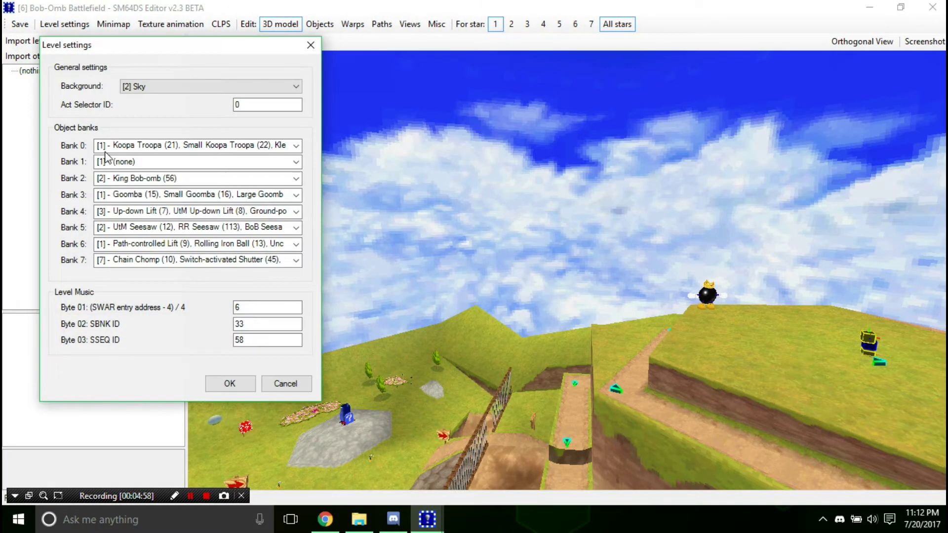
click(148, 86)
click(152, 136)
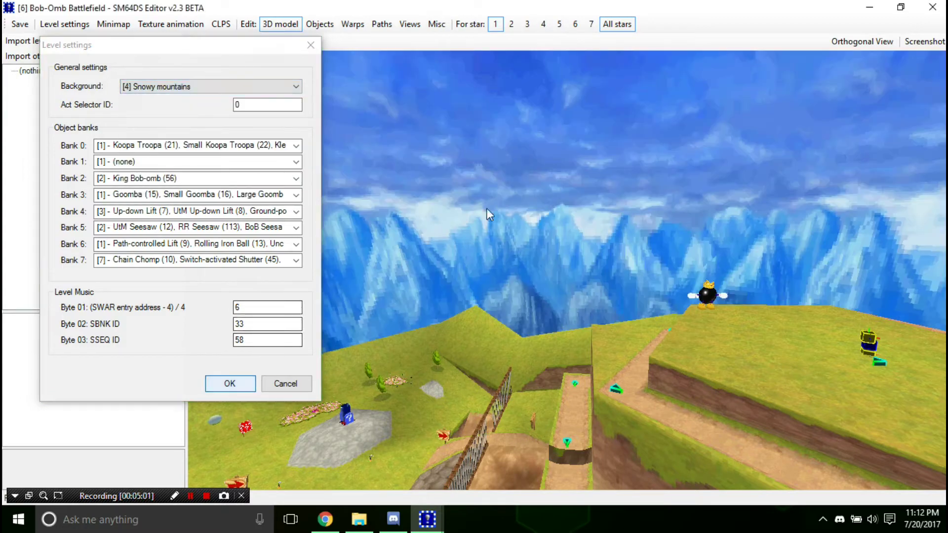
click(230, 383)
drag(651, 278, 451, 214)
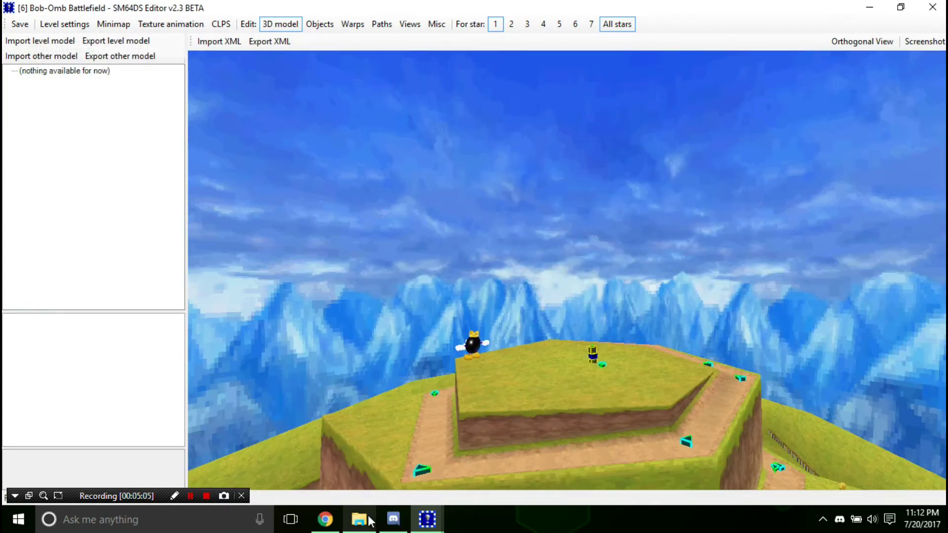
Step: Extract data/vrbox/vr04.bmd (raw) from the ROM into the TUTORIAL folder
click(428, 519)
click(382, 478)
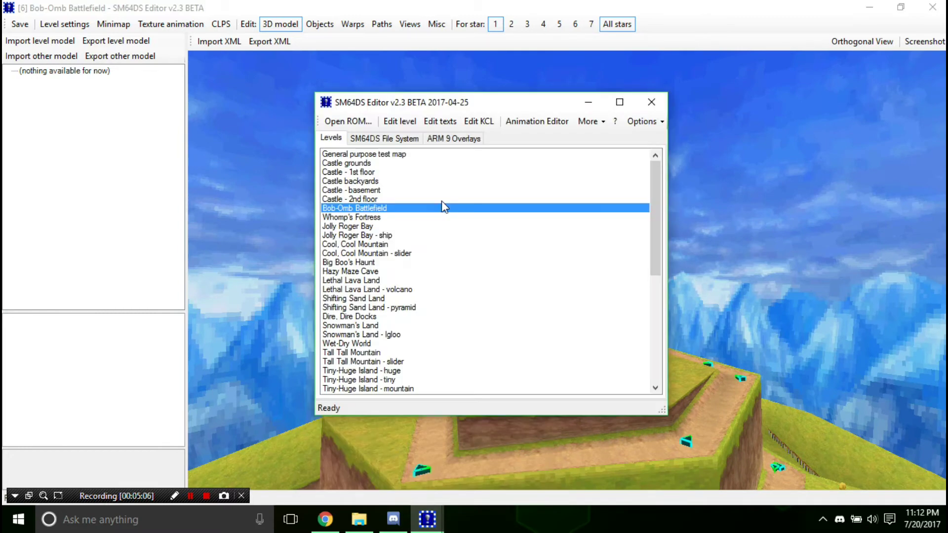
click(420, 138)
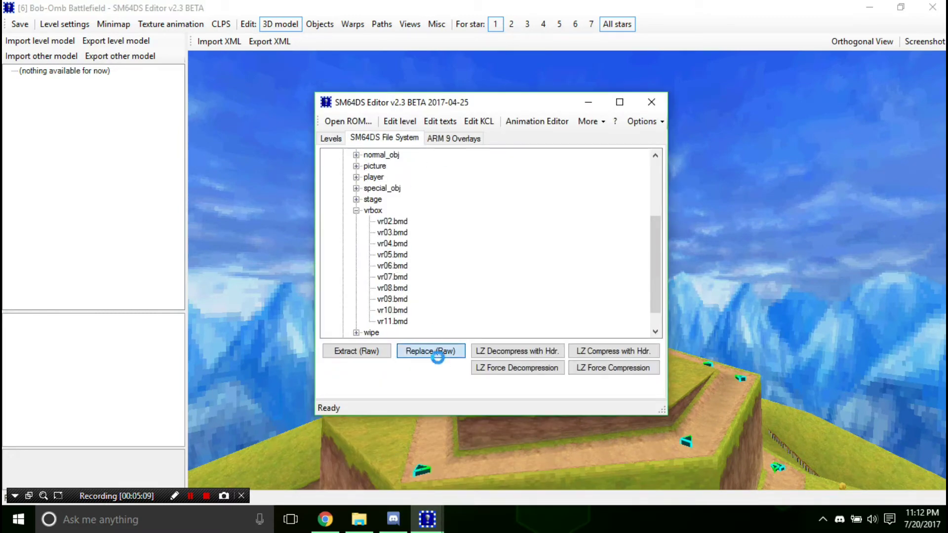
click(739, 423)
click(357, 350)
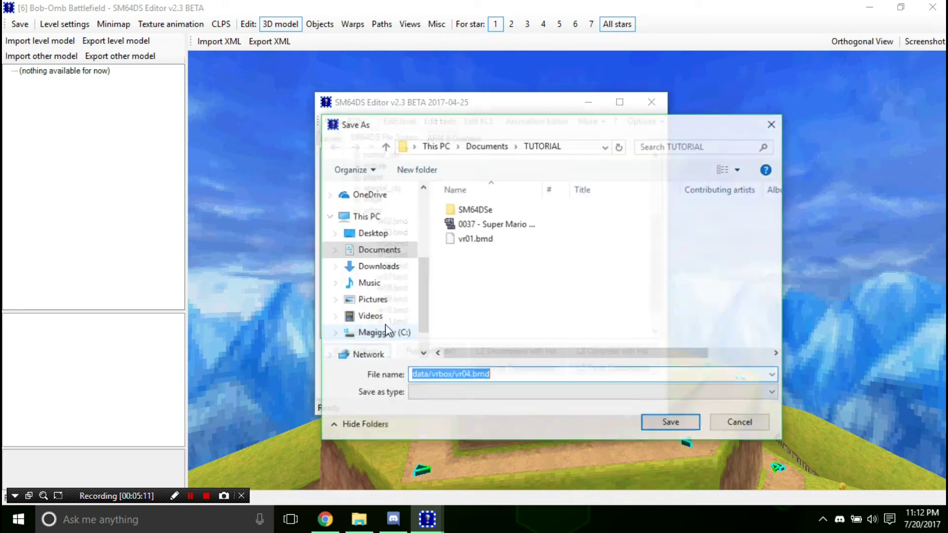
click(457, 375)
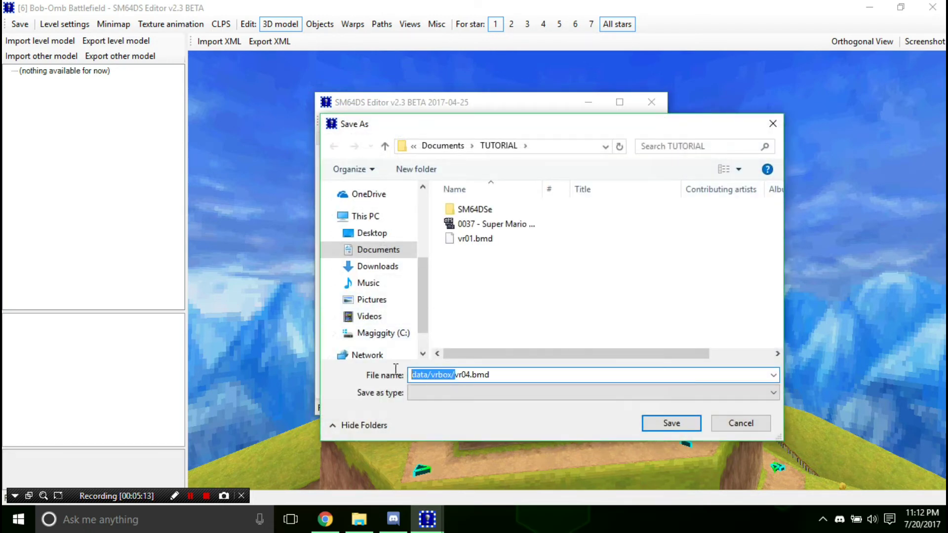
key(BackSpace)
click(671, 423)
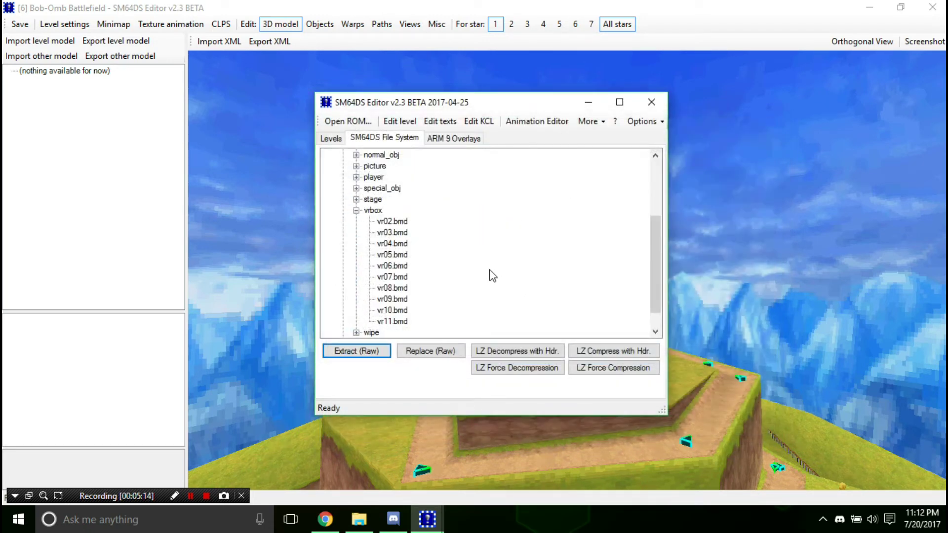
Step: Overwrite another vrbox skybox file with the saved vr04.bmd, then close SM64DS Editor
click(397, 231)
click(431, 351)
click(543, 253)
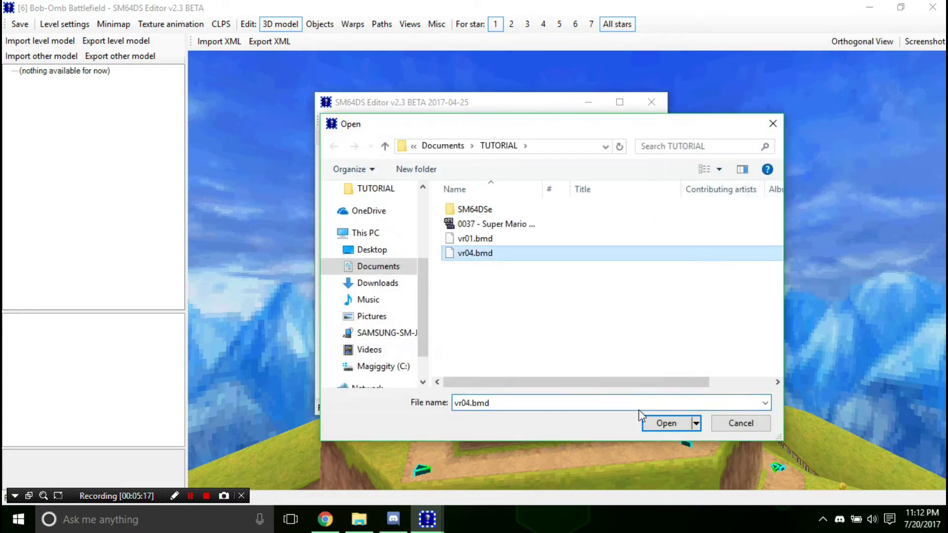
click(664, 423)
click(652, 102)
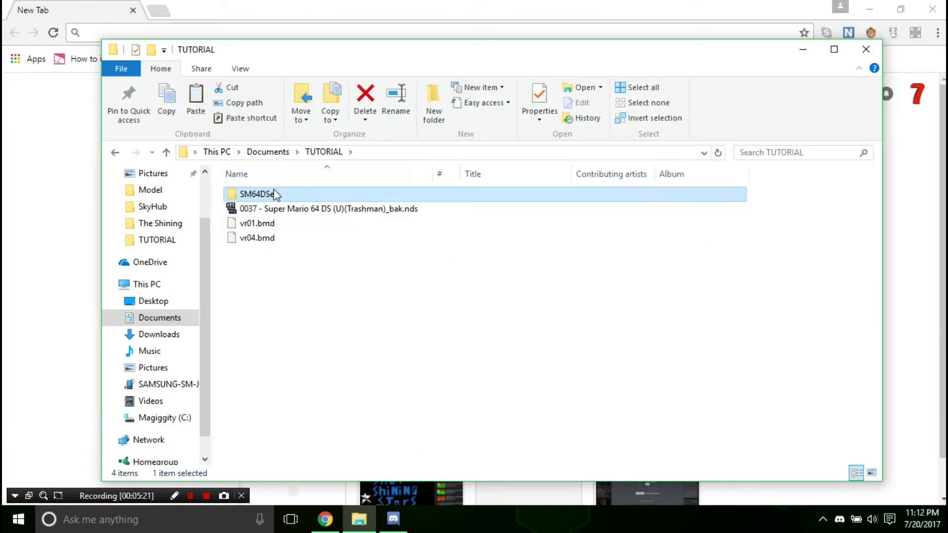
Step: Relaunch SM64DSe.exe and load the Super Mario 64 DS ROM
double_click(257, 194)
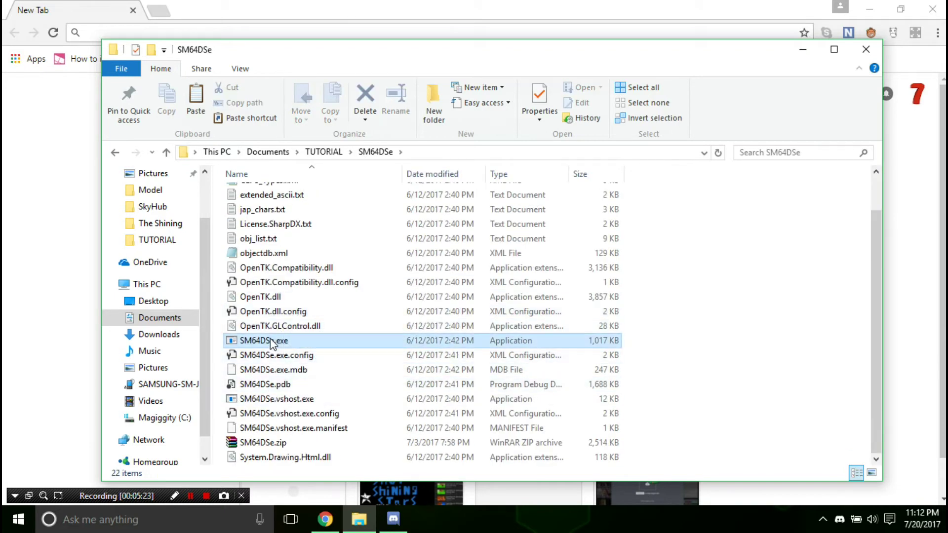
double_click(271, 340)
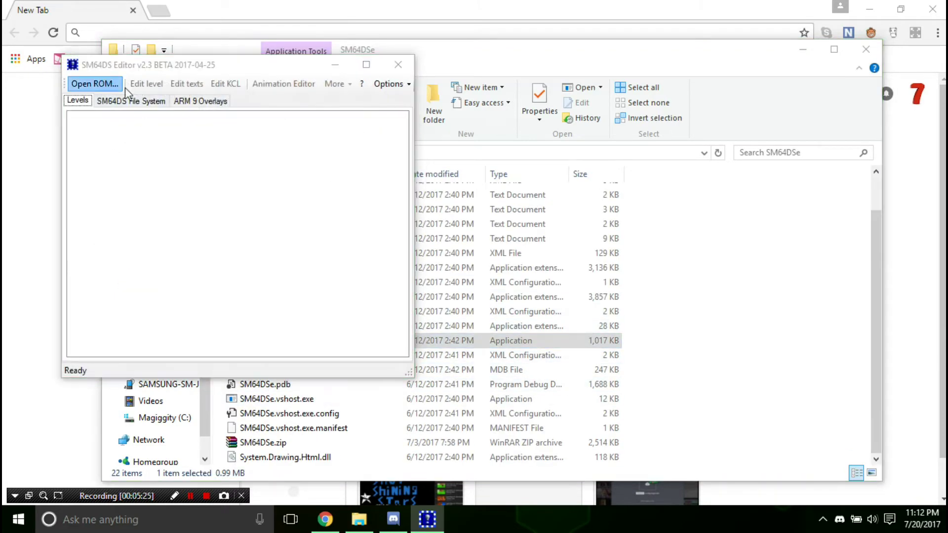
click(95, 84)
double_click(222, 191)
drag(172, 69, 362, 95)
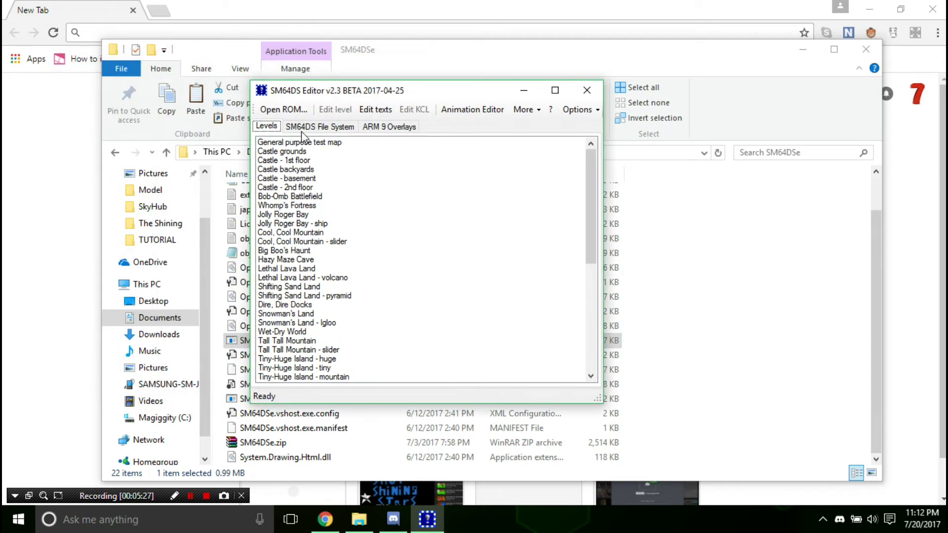
Step: Open Bob-Omb Battlefield maximized, check its Sky setting, and orbit to view the snowy skybox
click(296, 197)
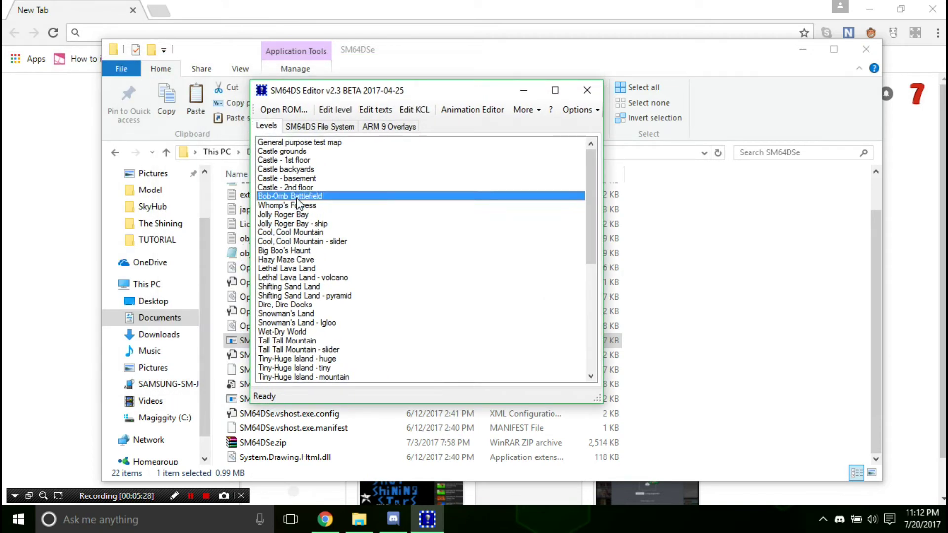
click(335, 109)
click(695, 54)
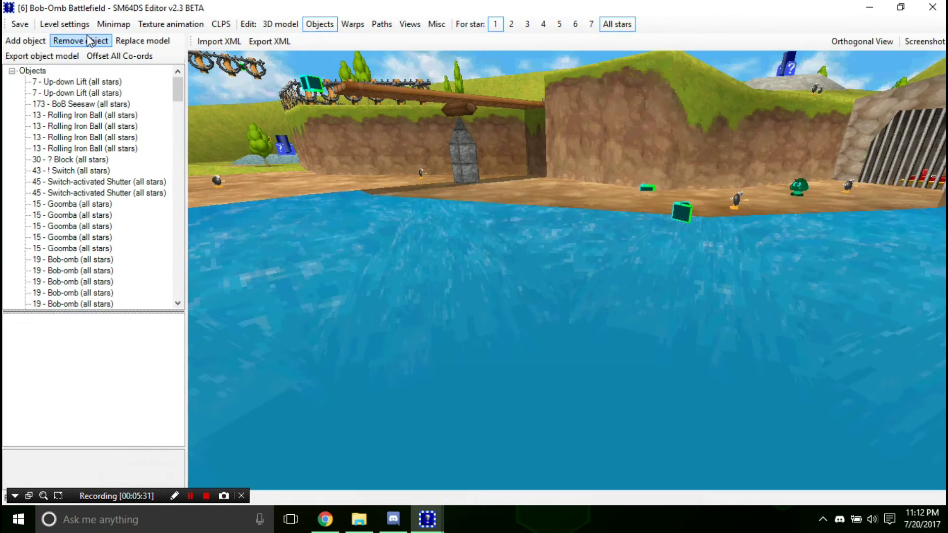
click(72, 25)
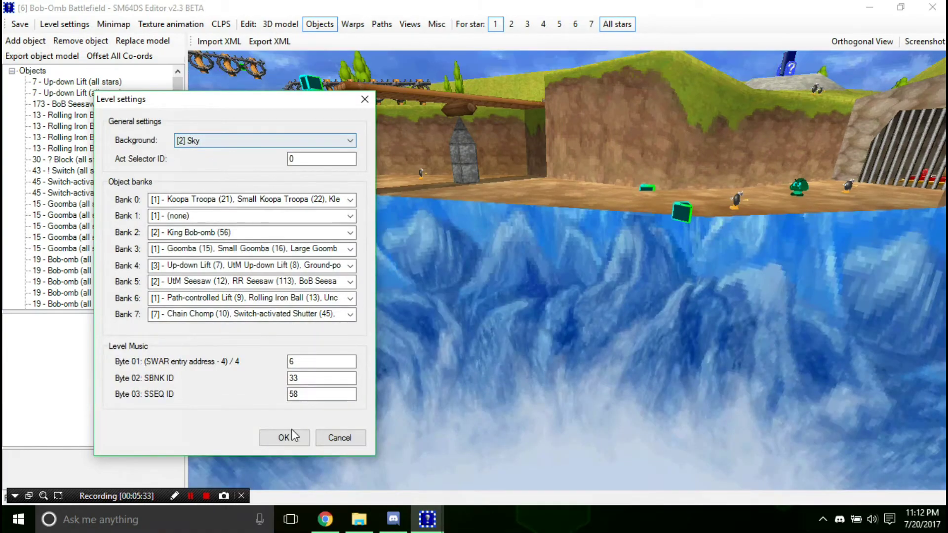
click(294, 437)
drag(539, 275, 219, 90)
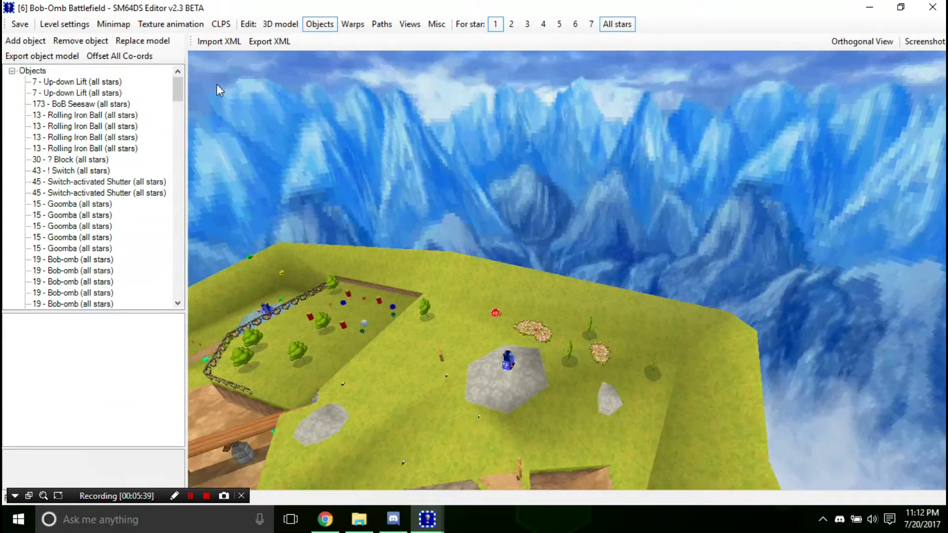
Step: Import data/vrbox/vr02.bmd as the other model in the model importer
click(280, 24)
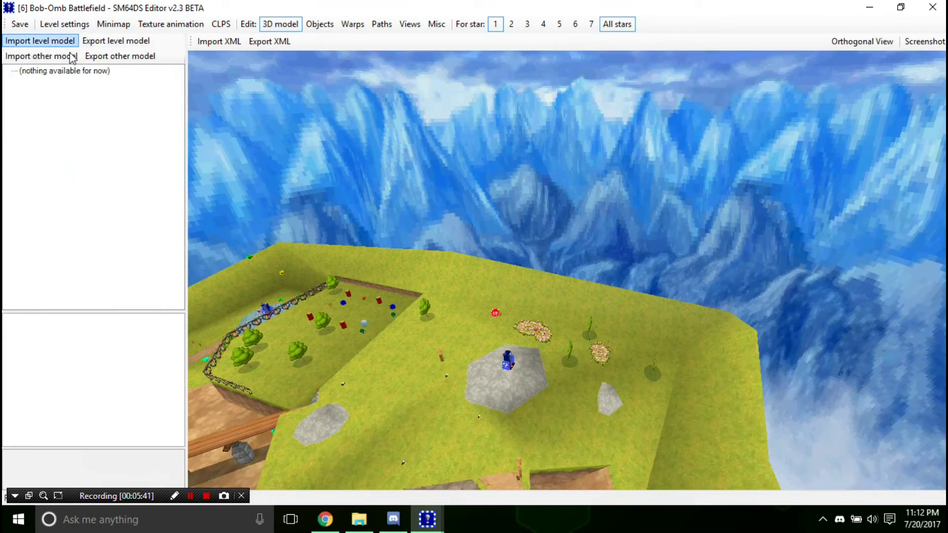
click(72, 57)
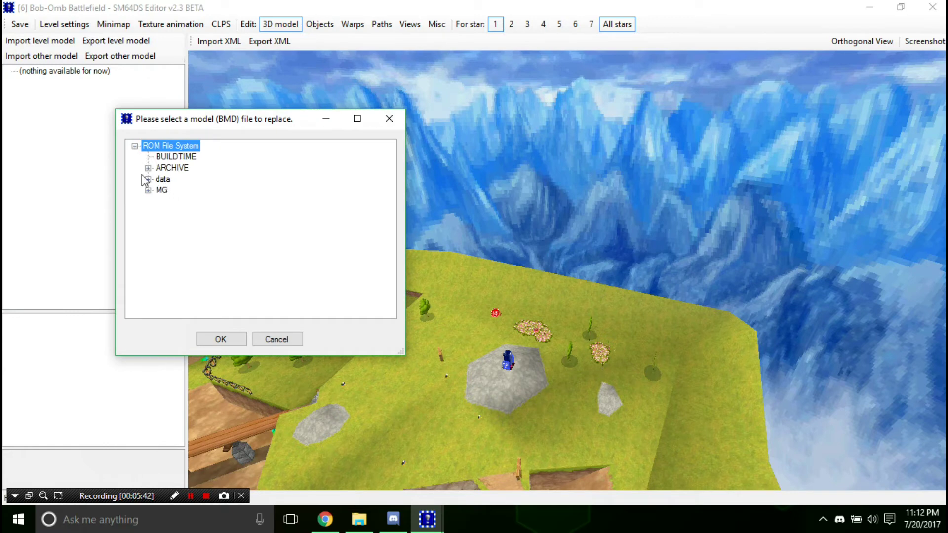
click(148, 178)
scroll(171, 221, down, 1)
click(161, 290)
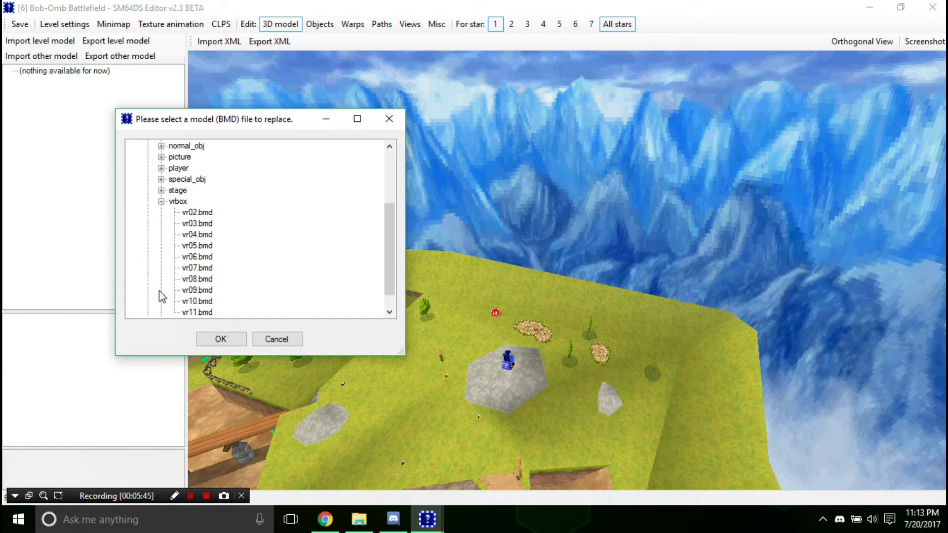
click(226, 344)
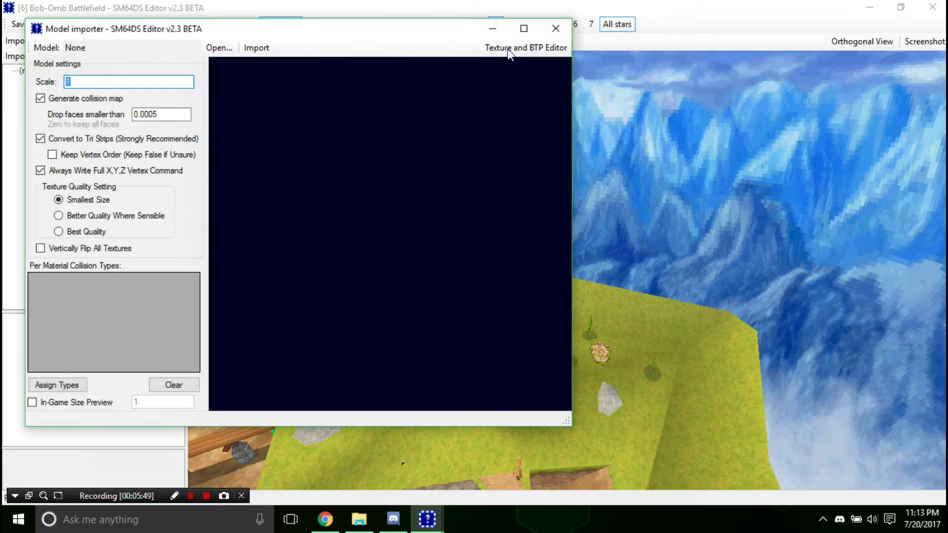
Step: Show the vr_04 sky texture in the Texture and BTP Editor and export it
click(509, 47)
click(130, 84)
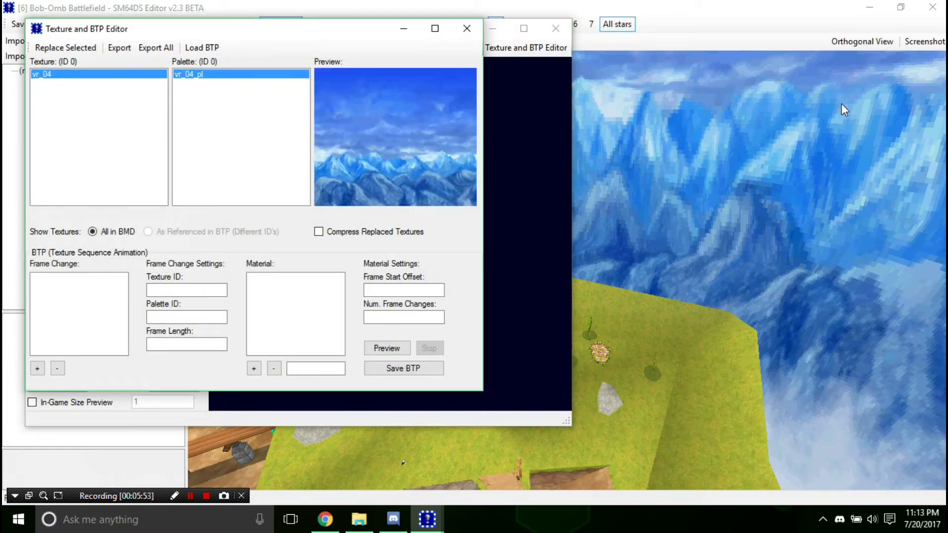
click(121, 48)
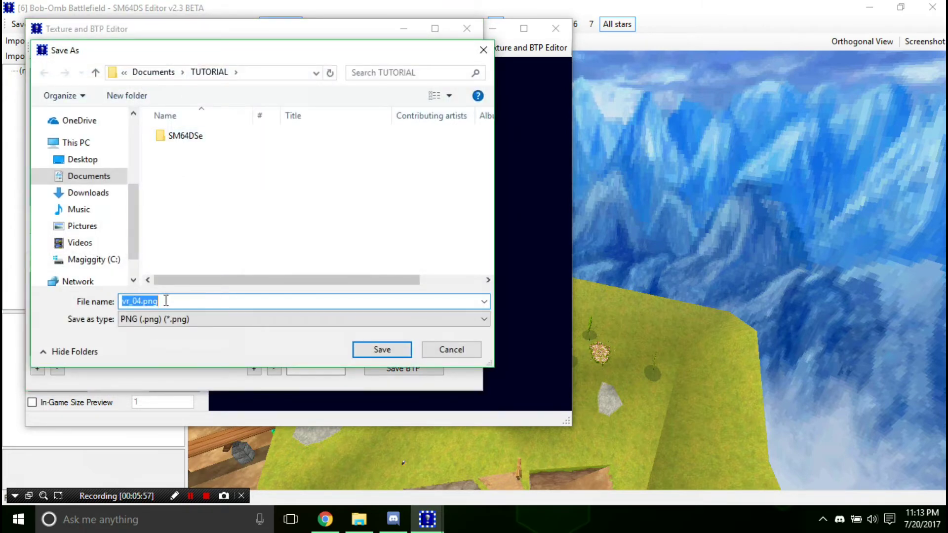
Step: Create a VRip folder in TUTORIAL and save vr_04.png inside it
right_click(319, 267)
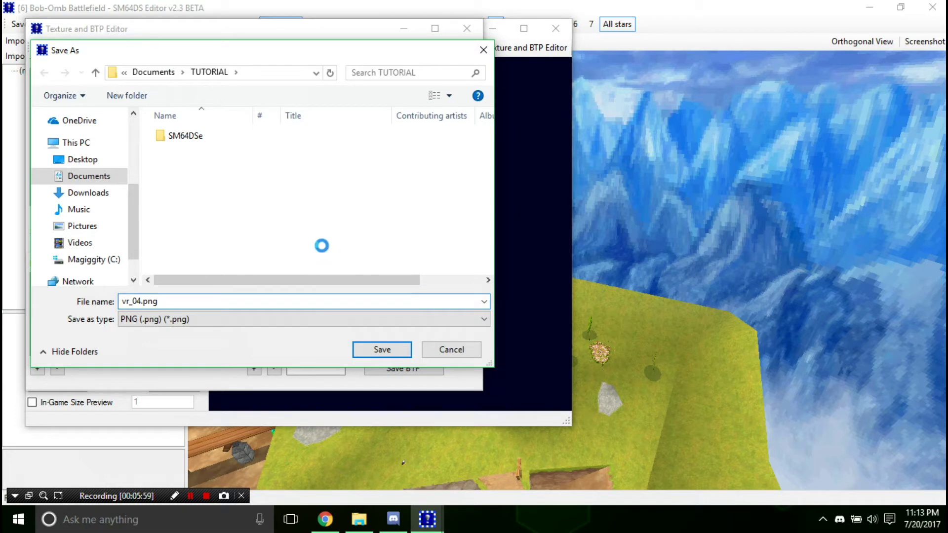
mouse_move(392, 470)
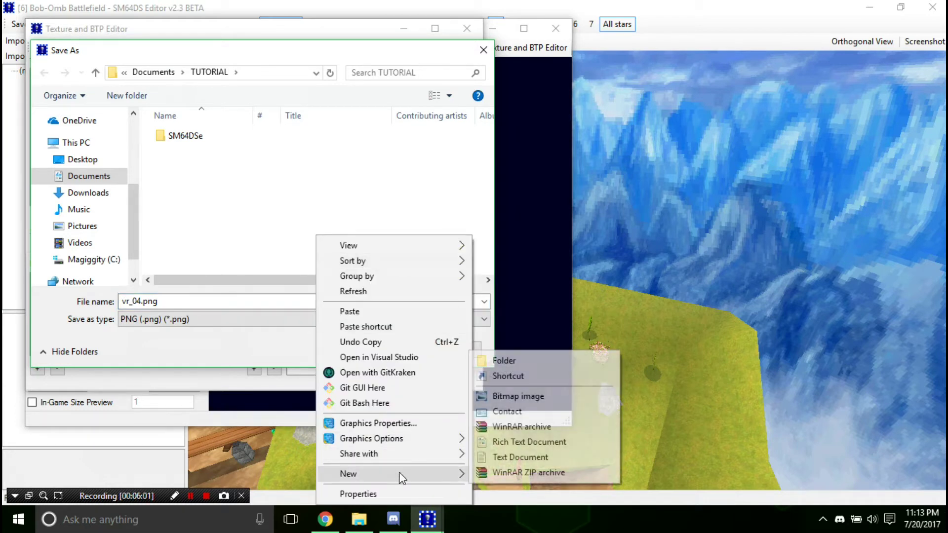
click(519, 362)
text(VRip)
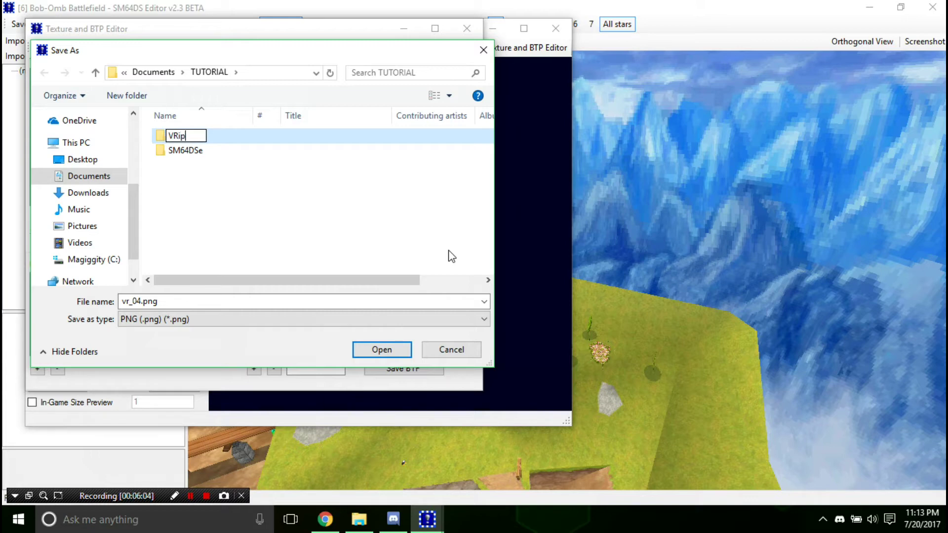
key(Return)
double_click(190, 157)
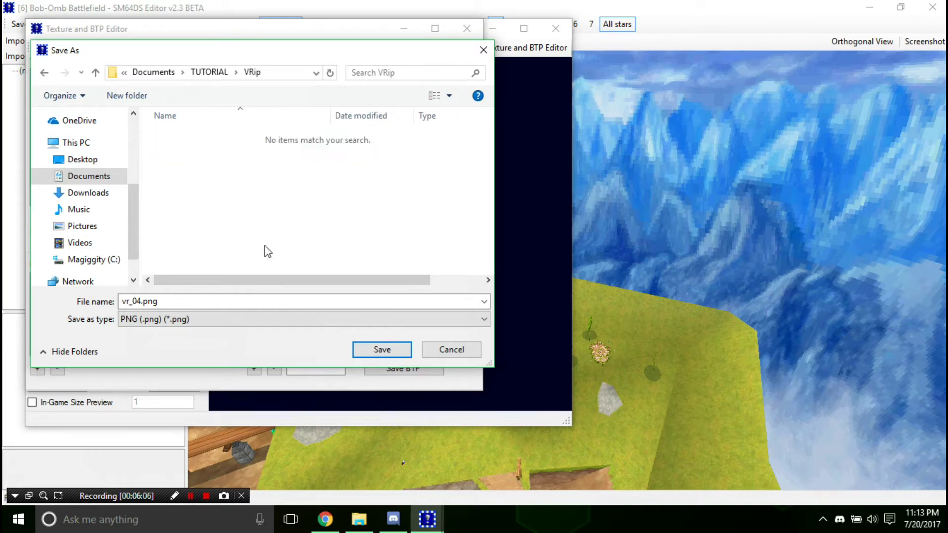
click(380, 350)
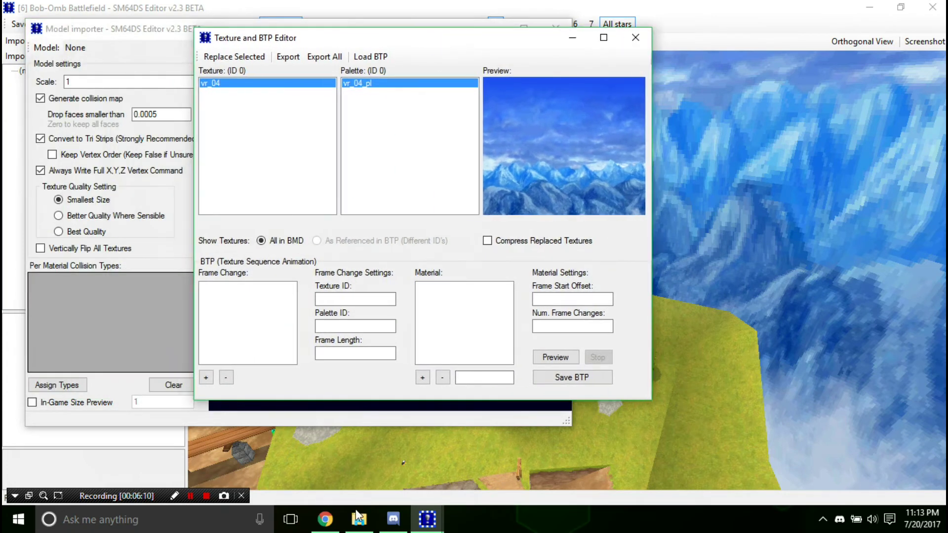
Step: Preview vr_04.png from TUTORIAL's VRip folder in File Explorer, then close the viewer
click(359, 518)
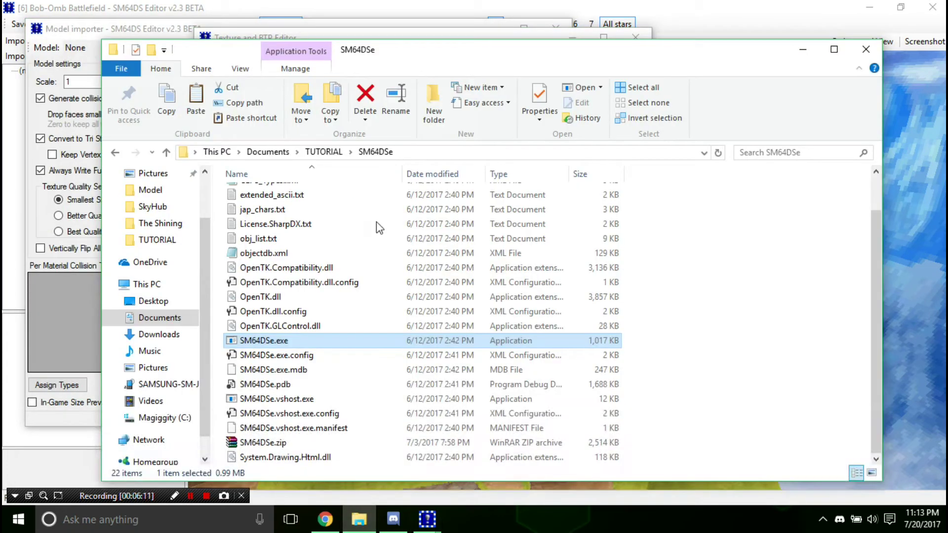
click(324, 151)
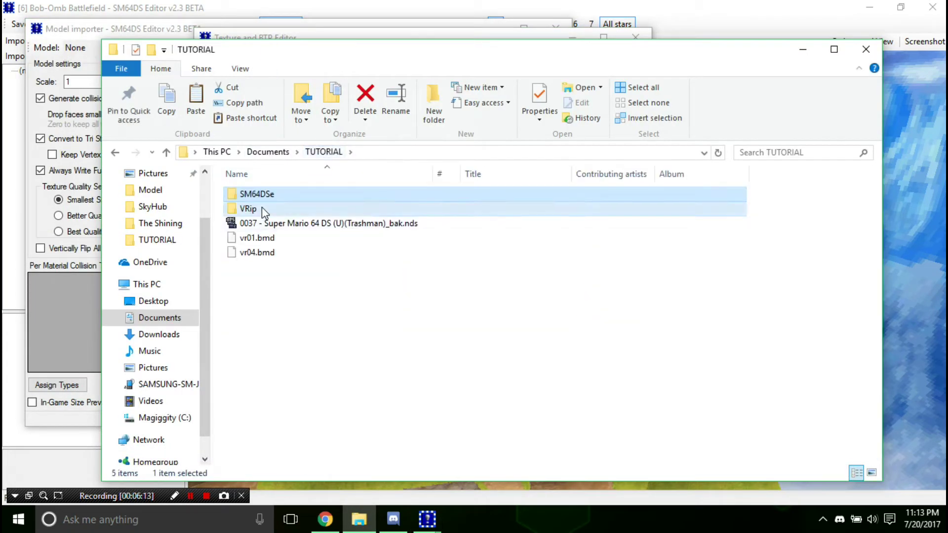
double_click(261, 207)
double_click(260, 204)
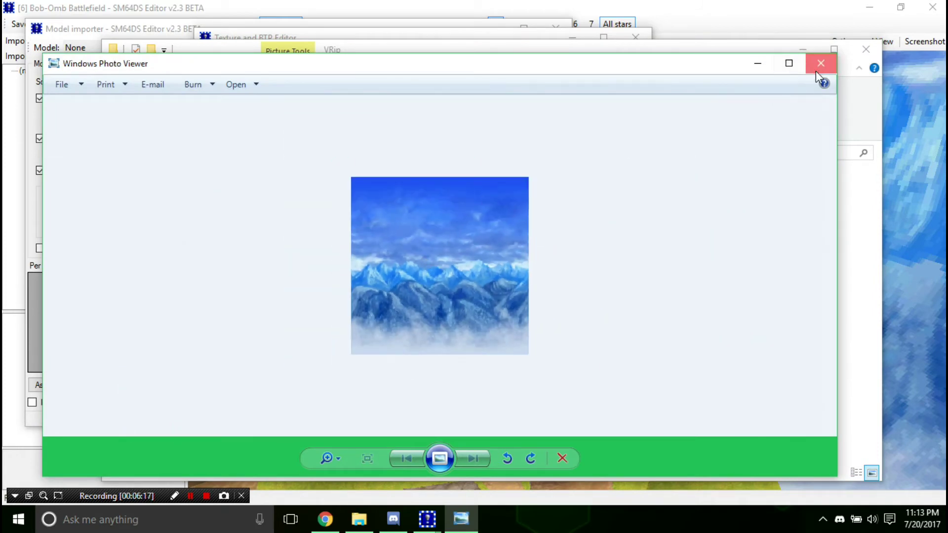
click(821, 63)
Step: Open vr_04.png with paint.net
right_click(254, 212)
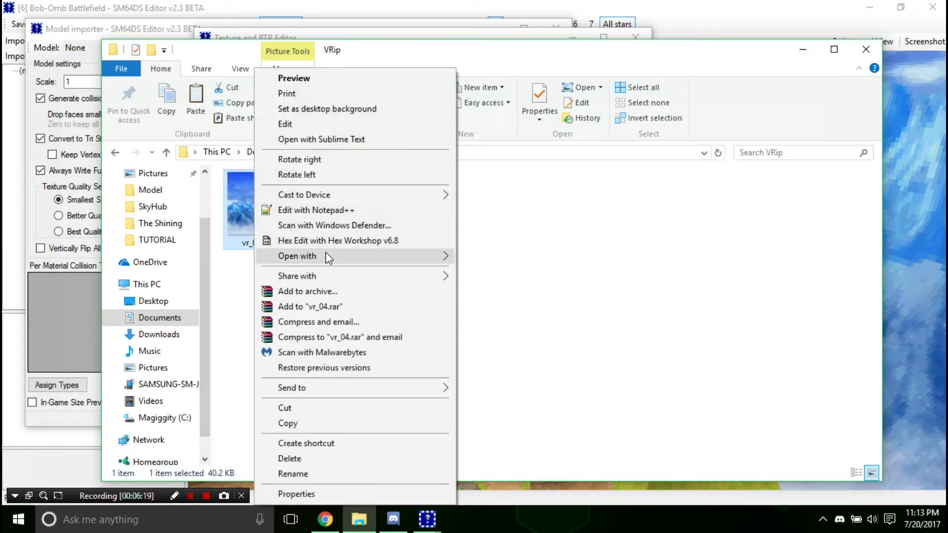
mouse_move(325, 255)
click(508, 288)
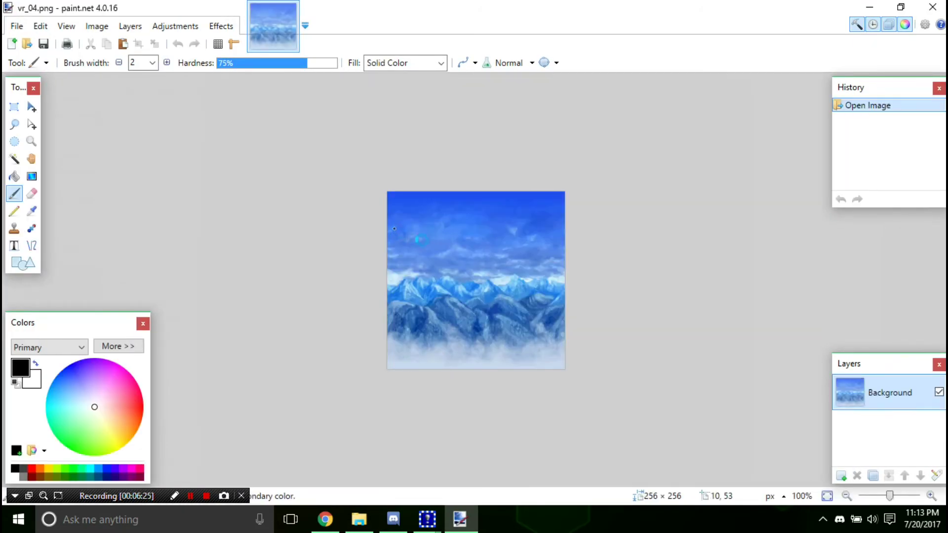
Step: Select the whole sky image and delete it to full transparency
ctrl+scroll(560, 276, up, 2)
ctrl+scroll(548, 274, down, 3)
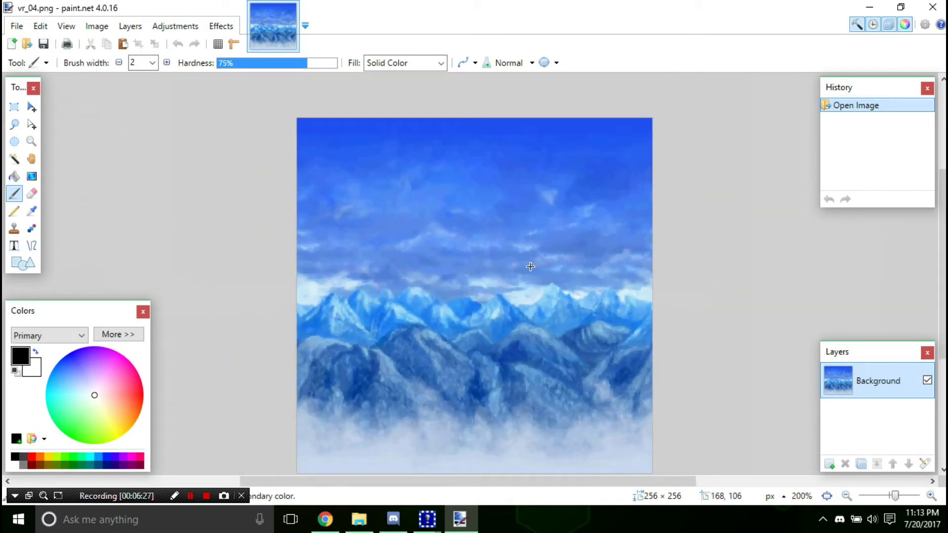
ctrl+scroll(536, 274, up, 1)
key(ctrl+a)
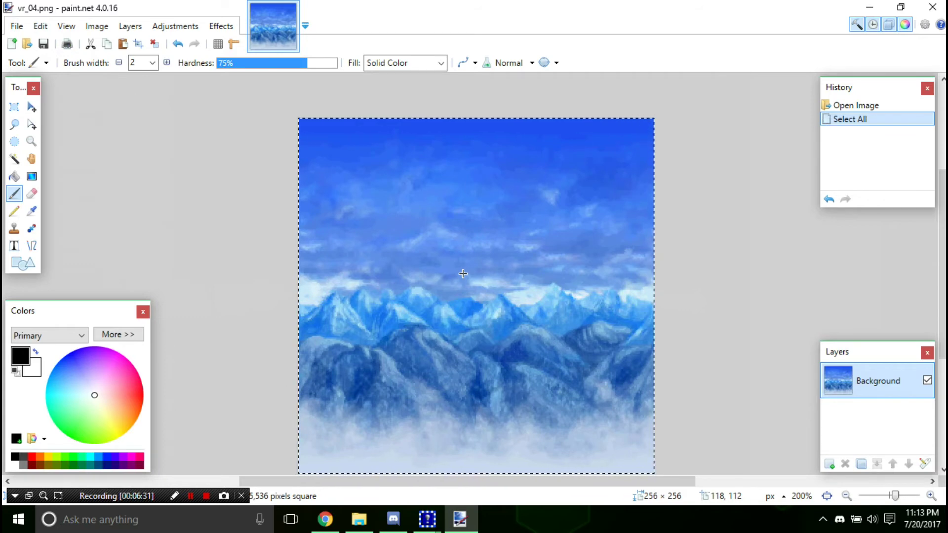
key(Delete)
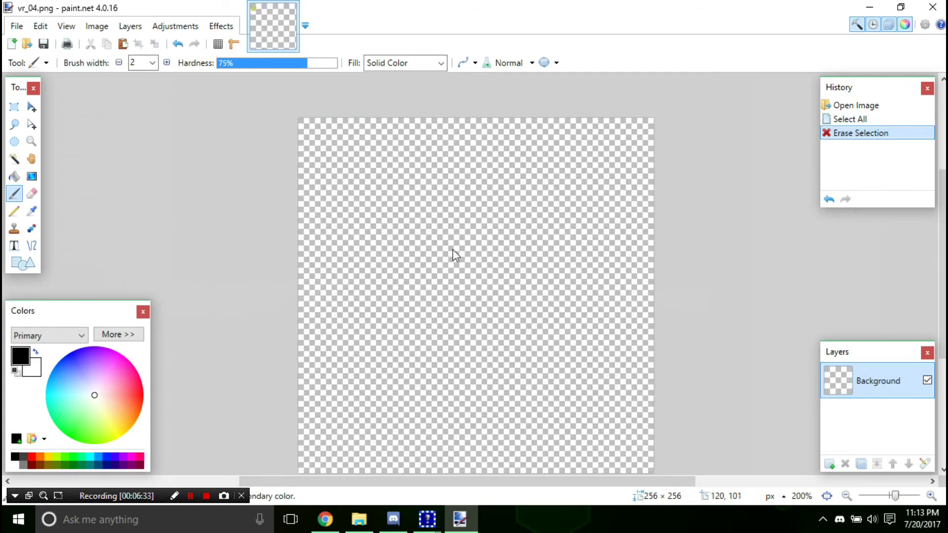
Step: Save the blank canvas as vr_04NEW.png
key(ctrl+shift+s)
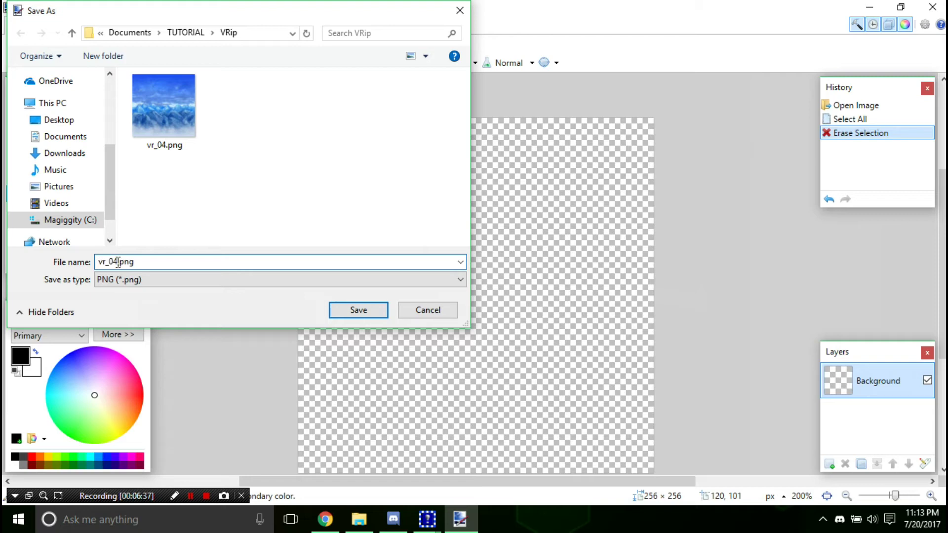
text(NEW)
key(Return)
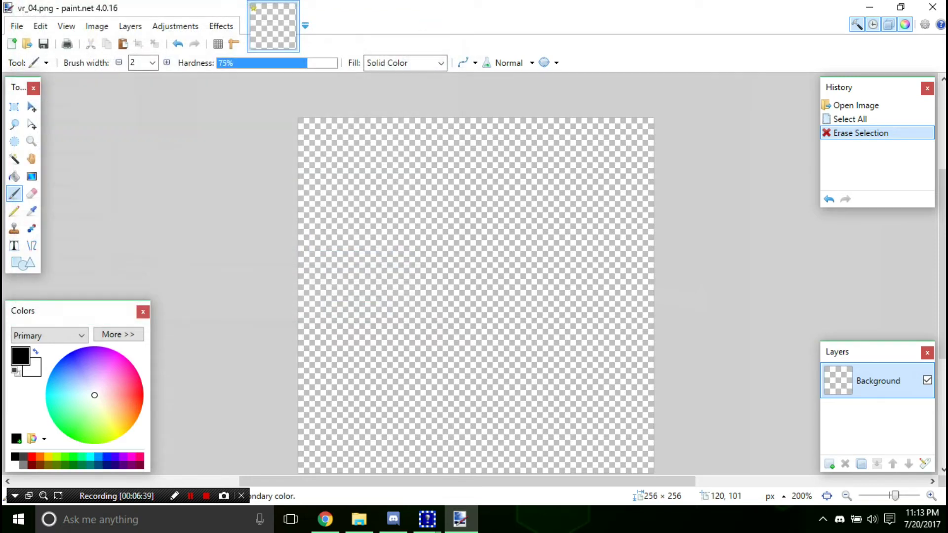
click(586, 372)
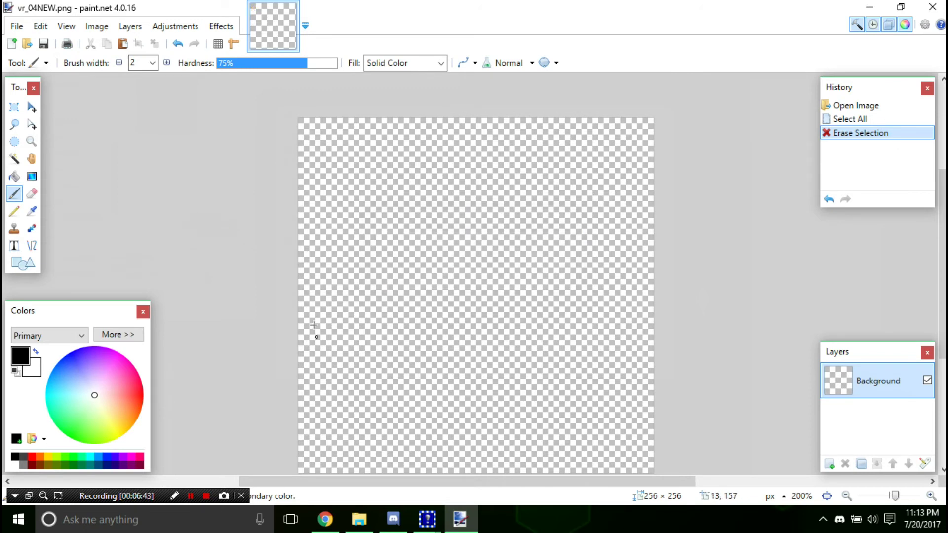
Step: Select the canvas's top half and bucket-fill it with orange
click(14, 106)
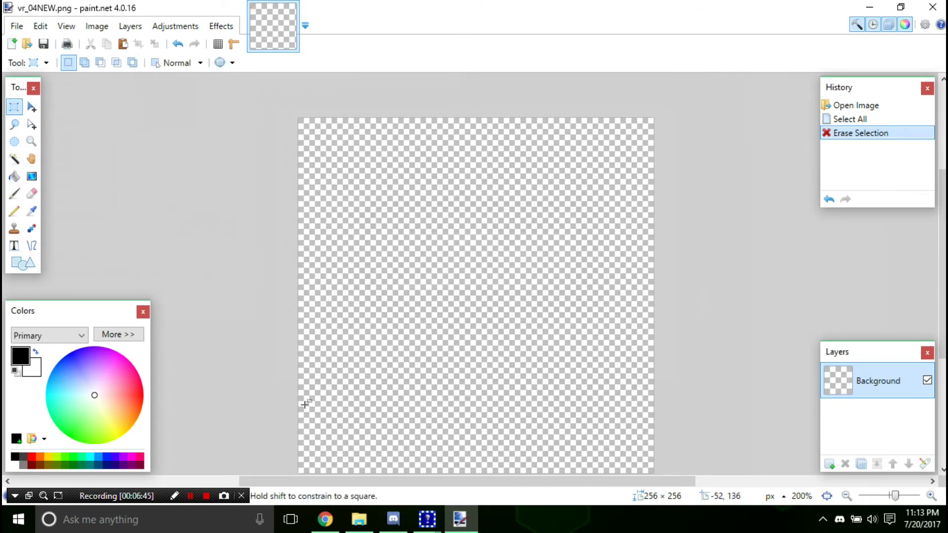
scroll(288, 370, down, 3)
drag(294, 280, 773, 397)
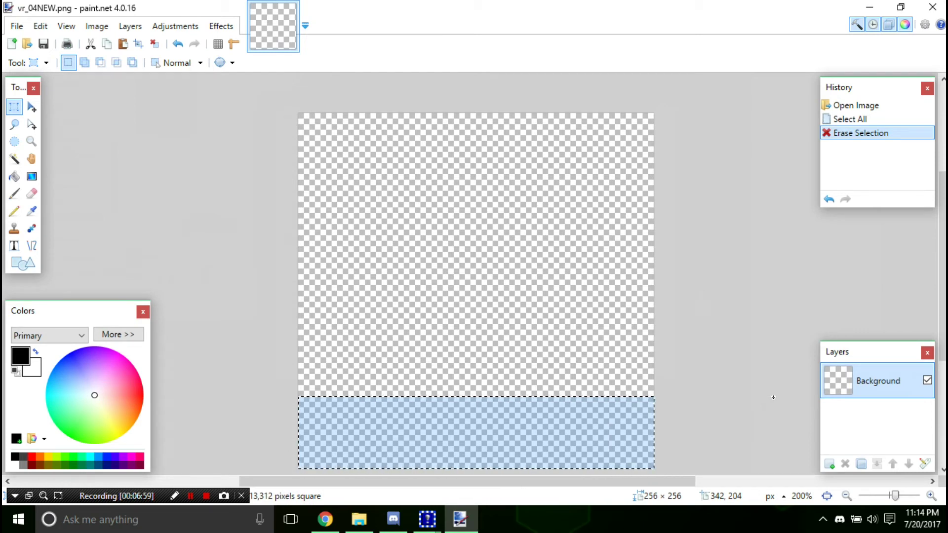
drag(773, 398, 860, 199)
click(300, 80)
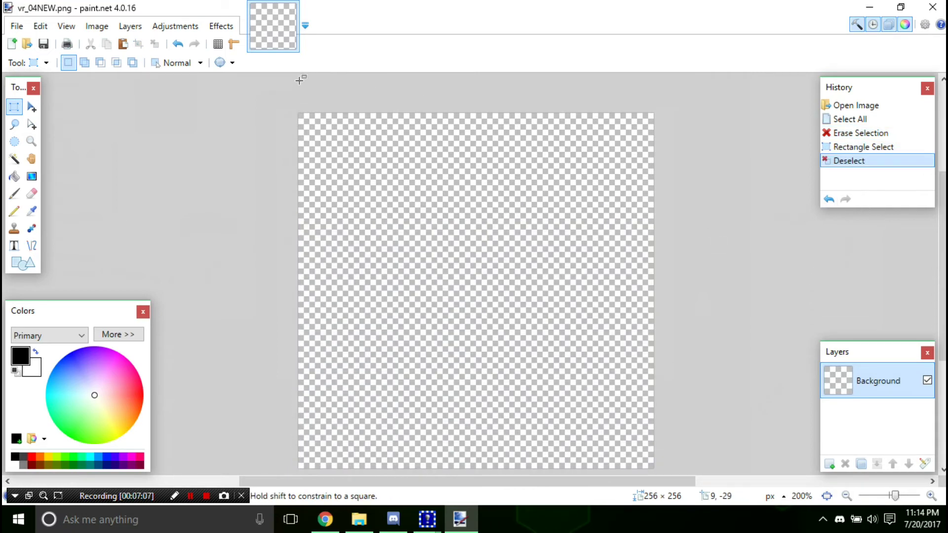
drag(295, 101, 721, 292)
mouse_move(72, 361)
mouse_down()
mouse_move(78, 381)
mouse_move(81, 364)
mouse_move(72, 361)
mouse_move(74, 401)
mouse_move(65, 397)
mouse_move(141, 390)
mouse_move(126, 407)
mouse_move(142, 415)
mouse_move(124, 398)
mouse_move(128, 406)
mouse_up()
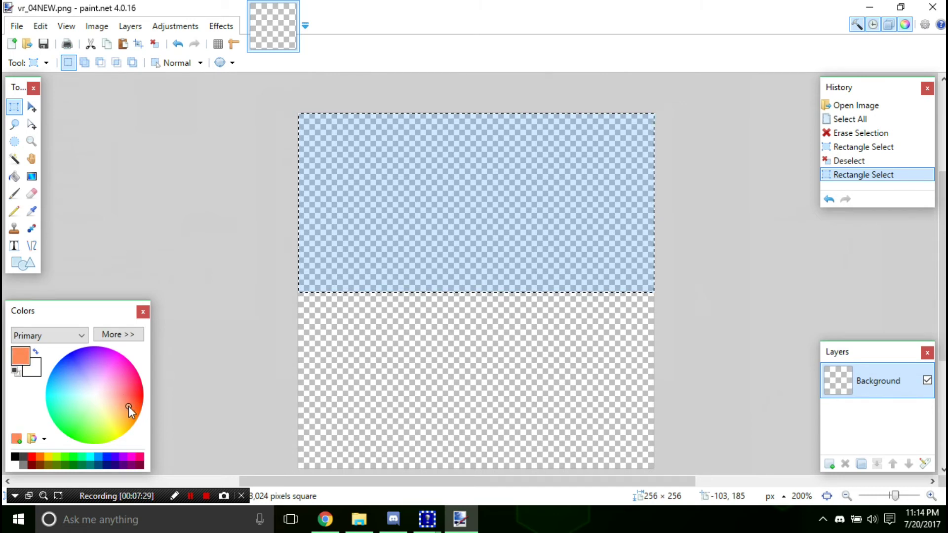
click(20, 178)
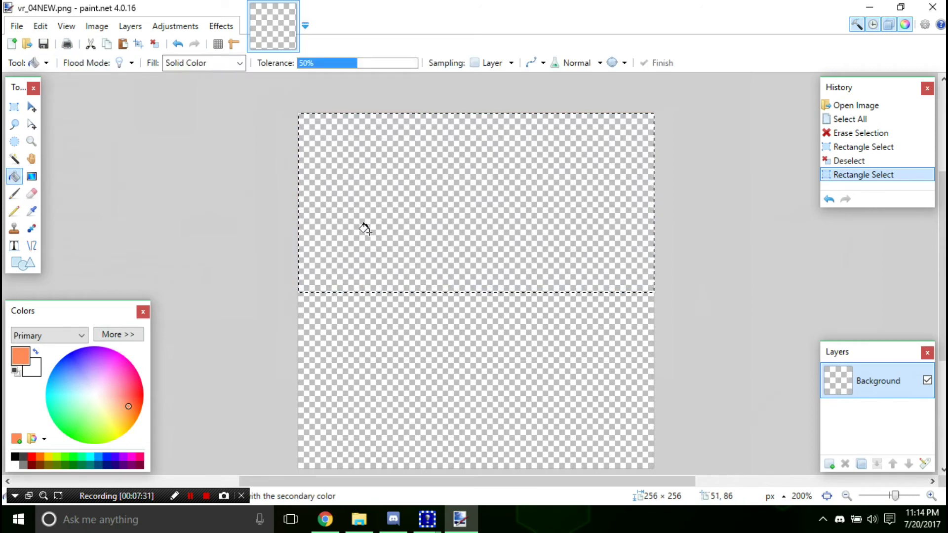
click(370, 233)
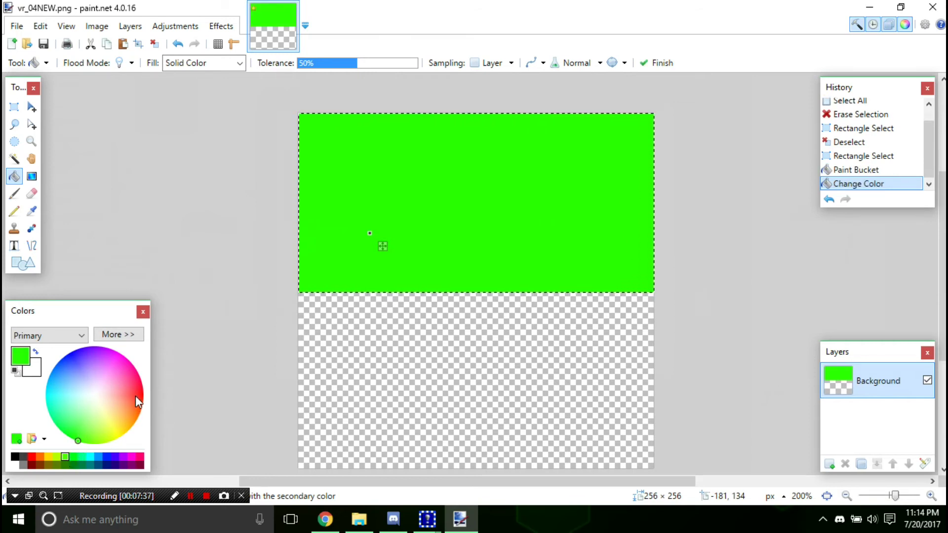
key(ctrl+z)
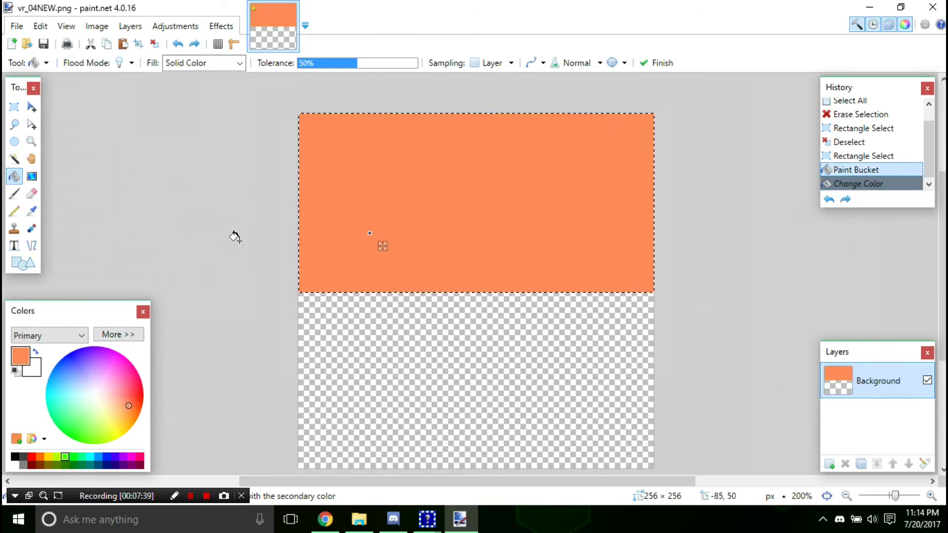
click(14, 106)
Step: Clear the selection and bucket-fill the lower half with light green
click(276, 393)
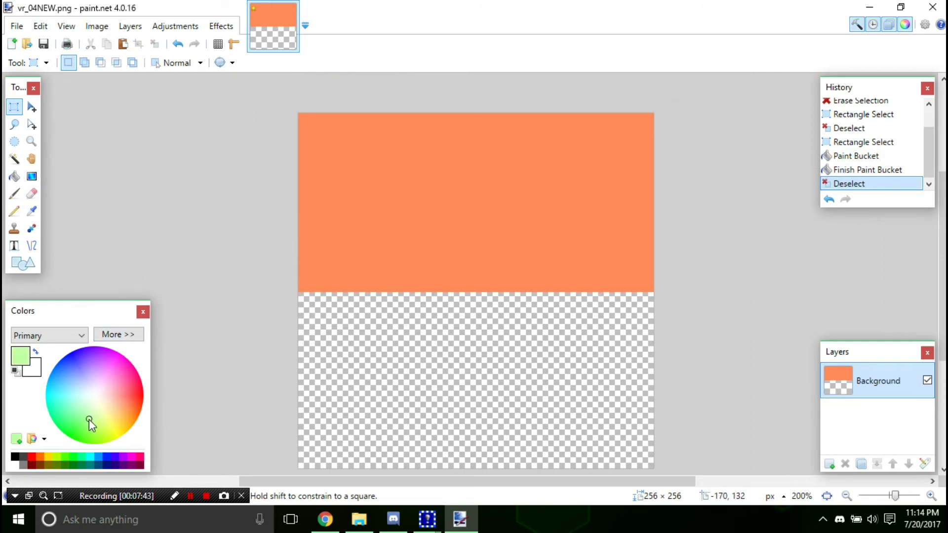
drag(89, 419, 89, 392)
drag(85, 439, 75, 421)
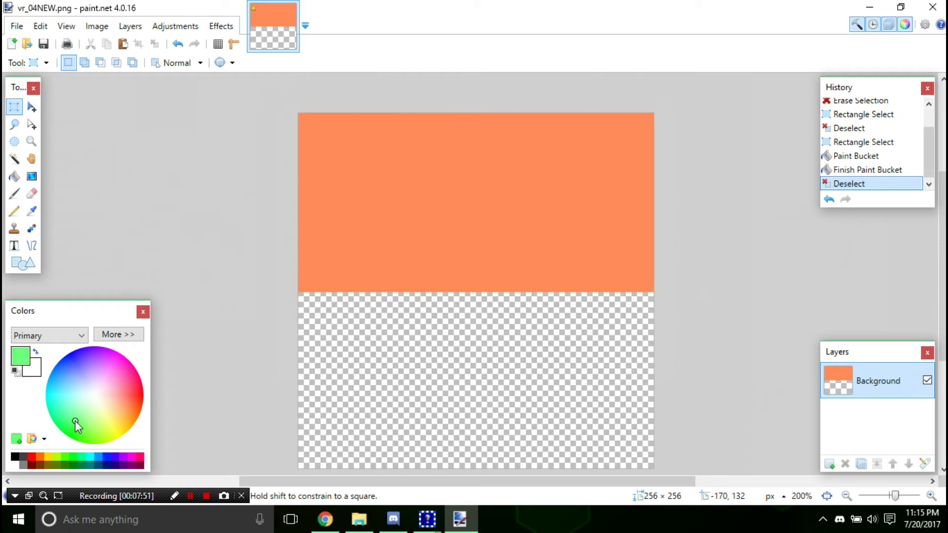
click(16, 177)
click(355, 445)
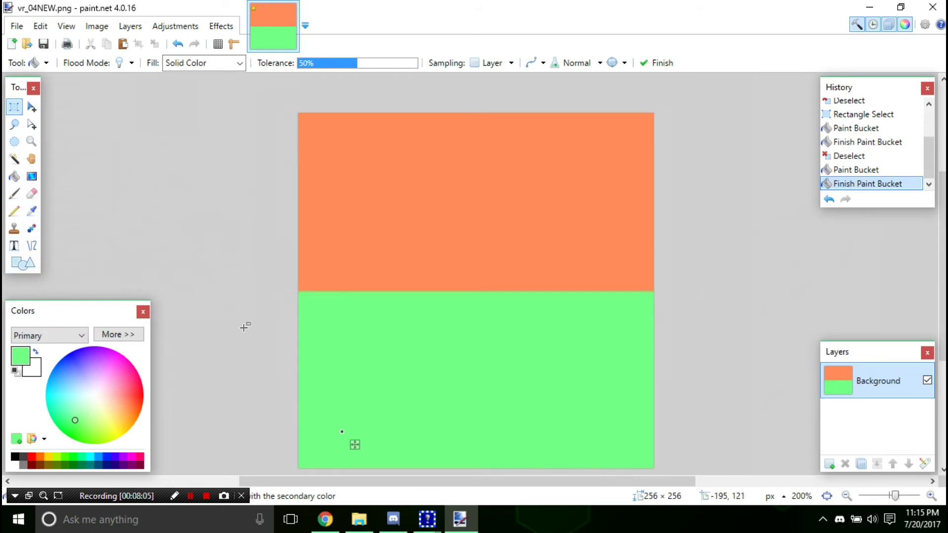
Step: Draw a small orange tree trunk above the horizon with the Pencil
key(s)
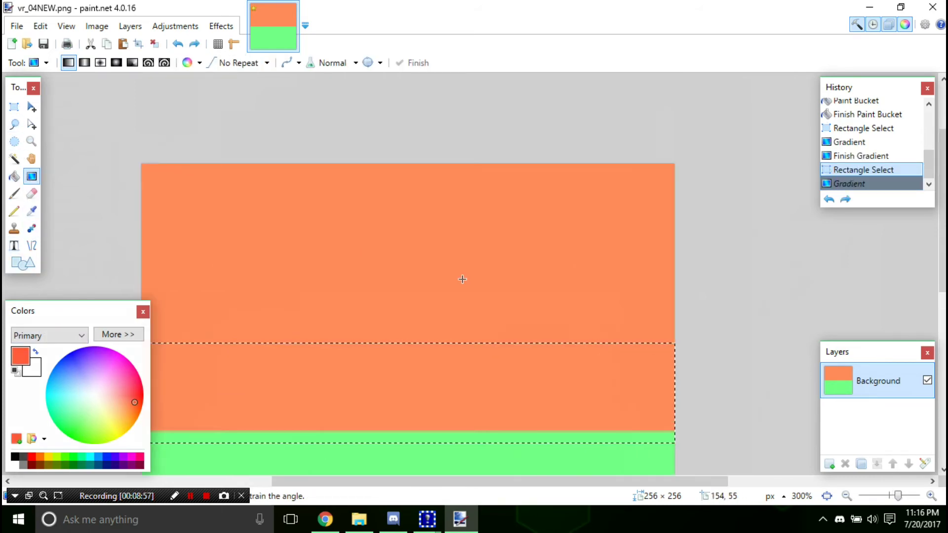
ctrl+scroll(462, 279, up, 1)
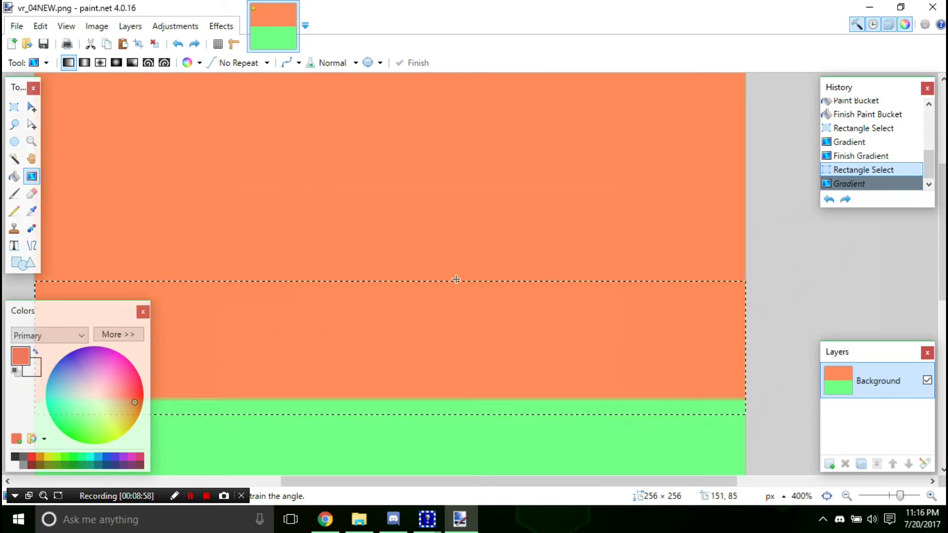
ctrl+scroll(444, 277, down, 3)
ctrl+scroll(345, 279, up, 1)
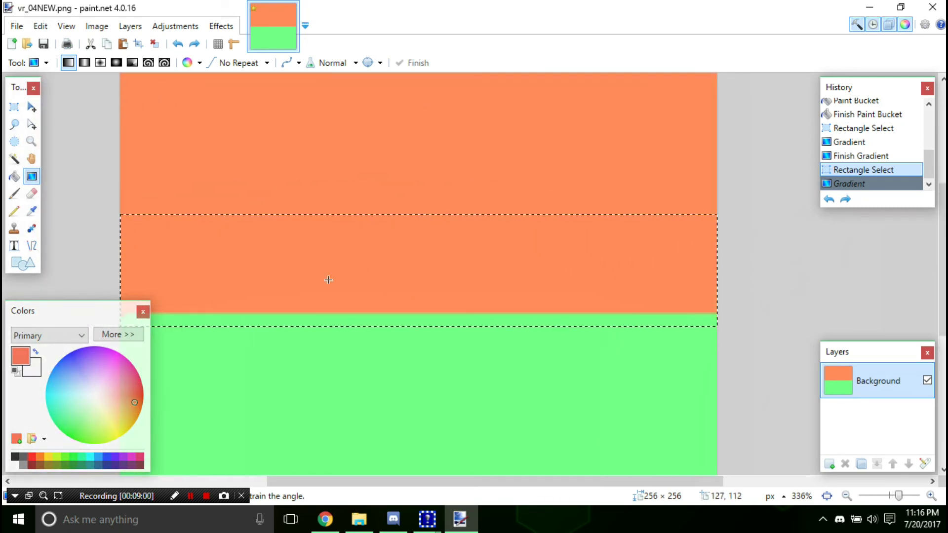
click(13, 211)
mouse_move(101, 395)
mouse_down()
mouse_move(135, 429)
mouse_move(138, 419)
mouse_move(132, 426)
mouse_up()
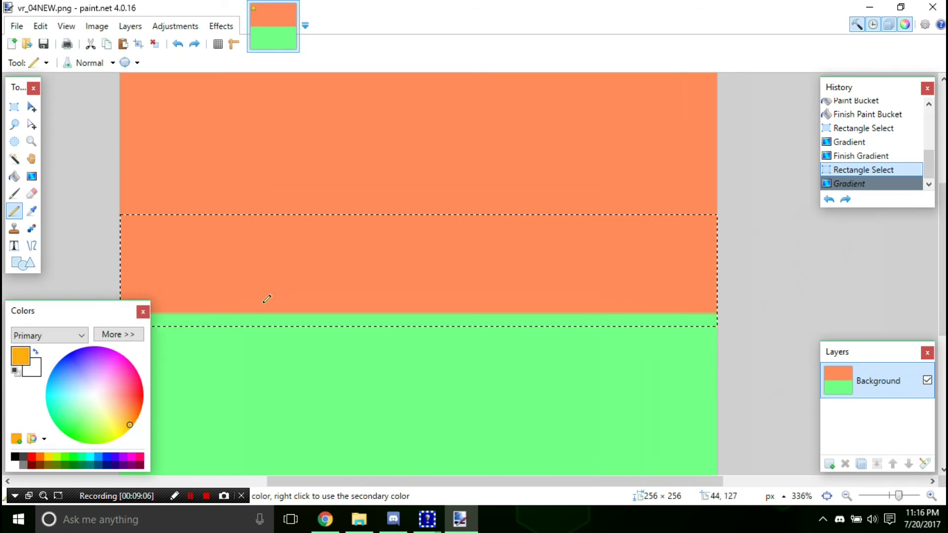
drag(257, 290, 260, 283)
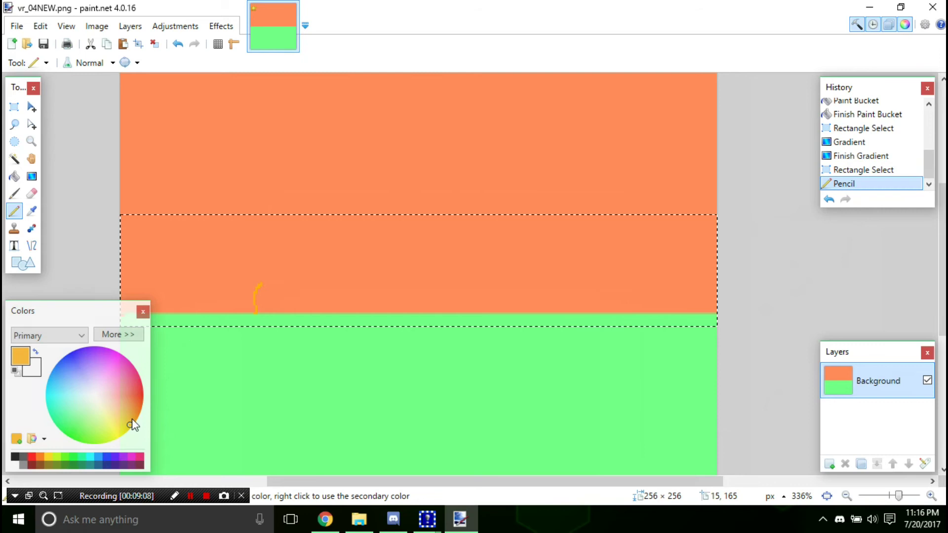
Step: Sample the ground's green and pencil a treetop onto the trunk
click(32, 211)
click(222, 402)
key(p)
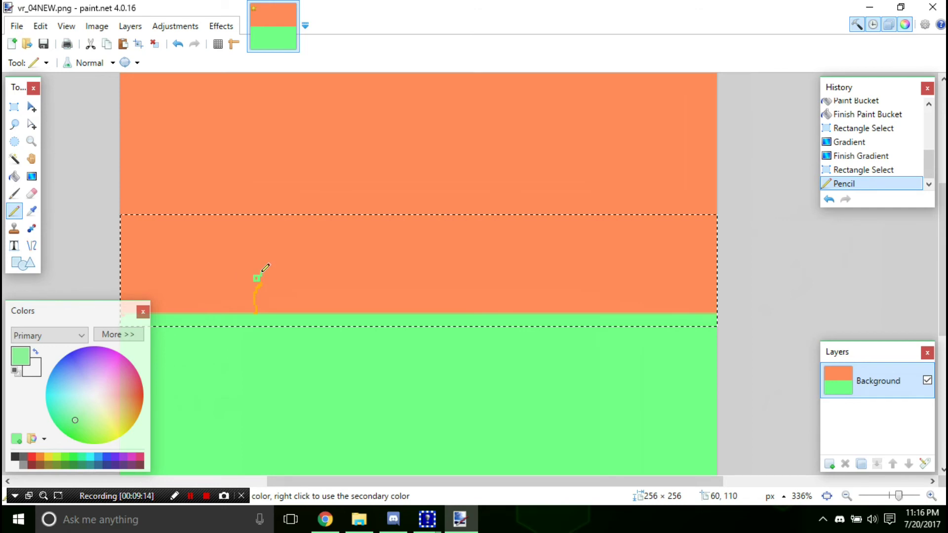
drag(263, 271, 270, 278)
drag(275, 277, 279, 276)
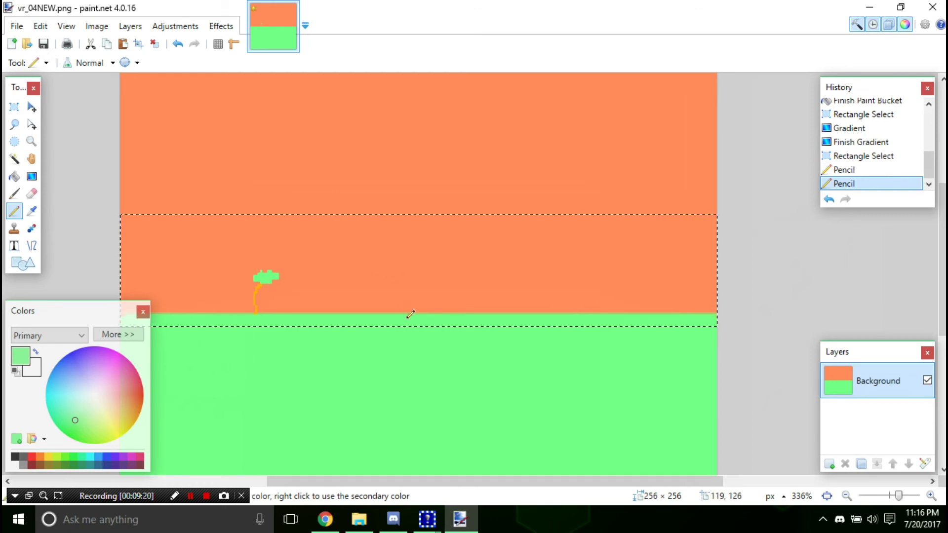
Step: Save the finished tree texture with Ctrl+S
key(ctrl+a)
ctrl+scroll(414, 316, down, 2)
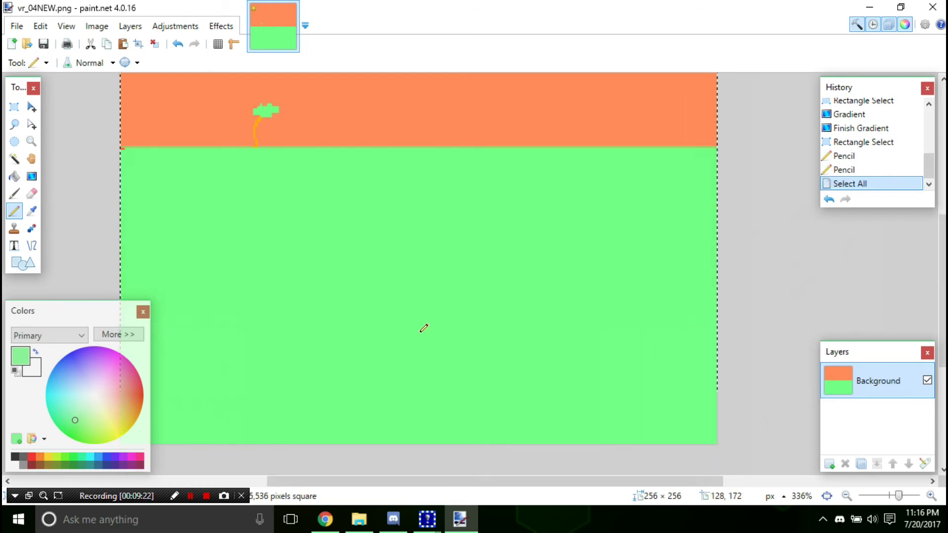
scroll(421, 314, up, 4)
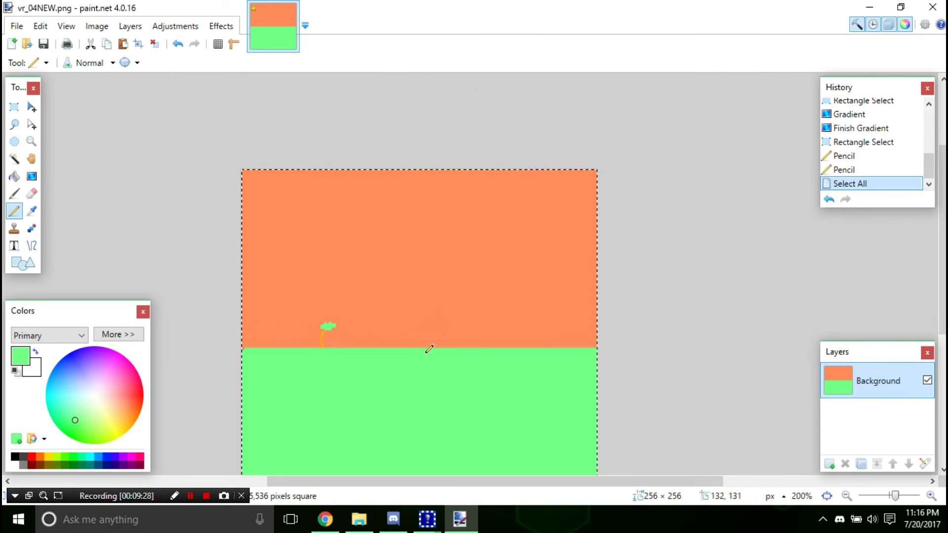
scroll(419, 361, down, 2)
scroll(386, 346, up, 1)
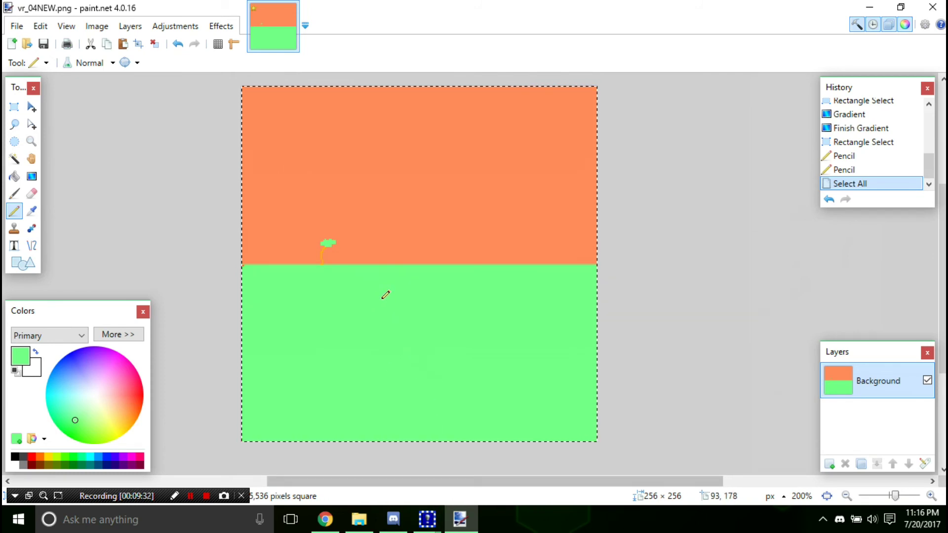
key(ctrl+s)
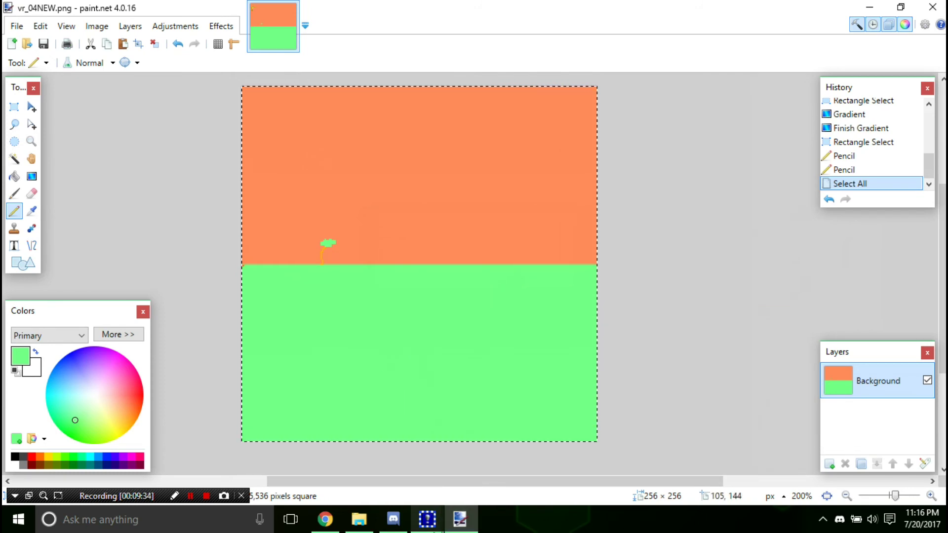
mouse_move(427, 518)
click(603, 458)
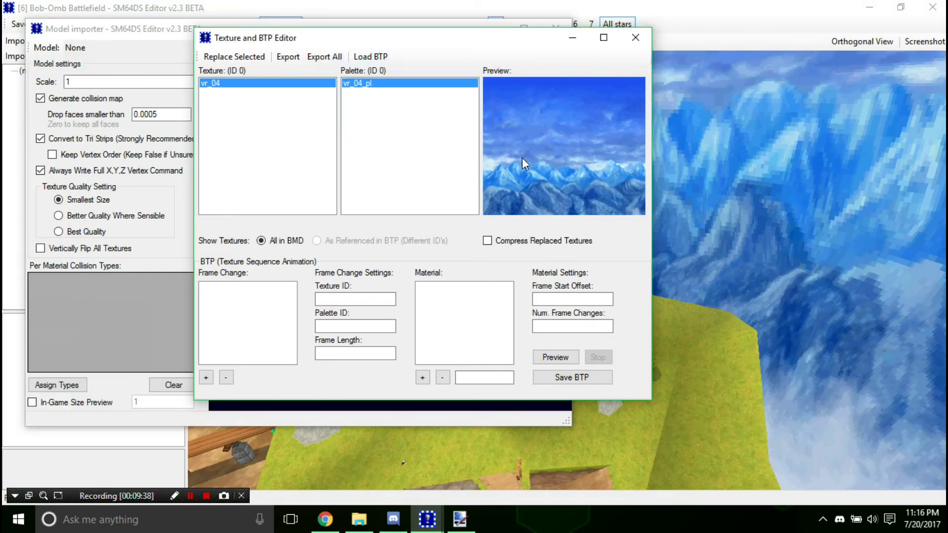
Step: Replace the vr_04 texture with vr_04NEW.png and close the texture editor and model importer
click(236, 57)
double_click(444, 159)
click(281, 91)
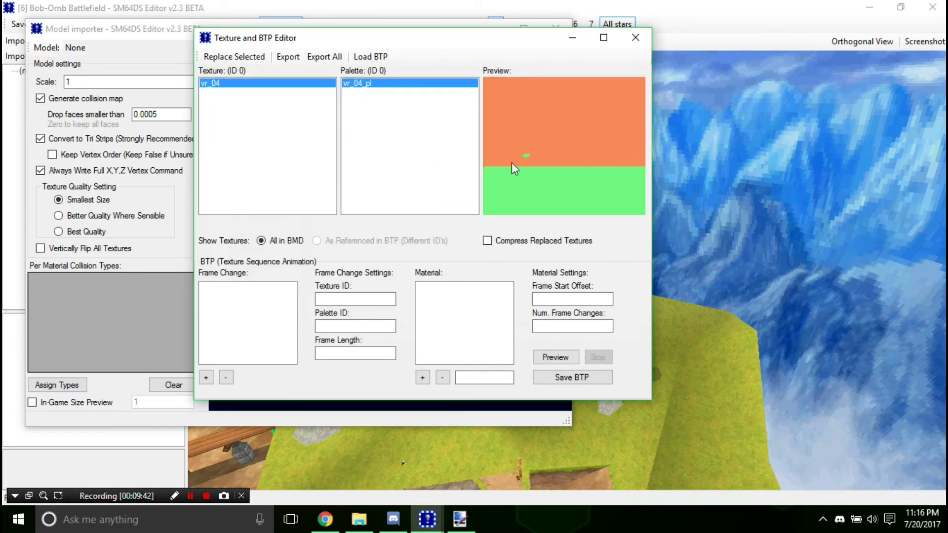
click(636, 39)
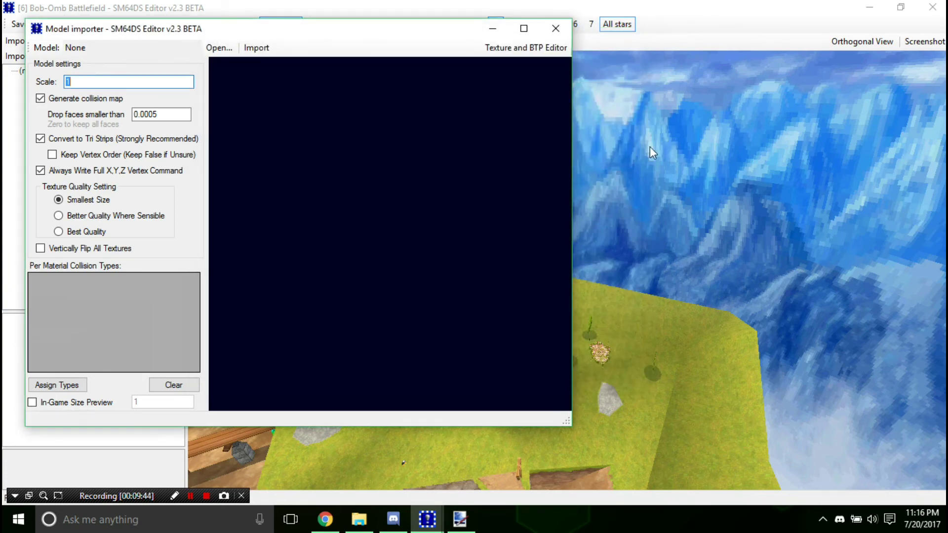
click(556, 25)
Step: Reopen Bob-omb Battlefield maximized with a level overview
click(869, 8)
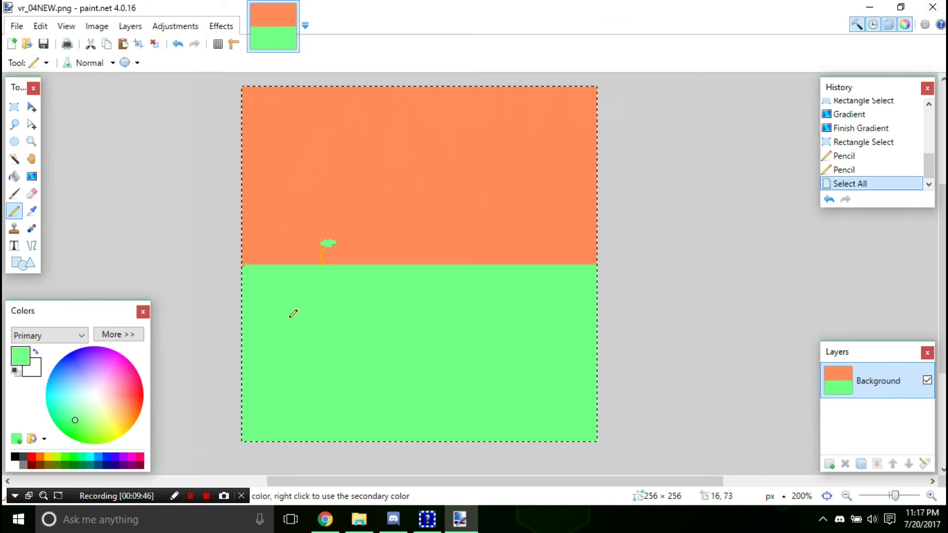
click(359, 519)
click(428, 519)
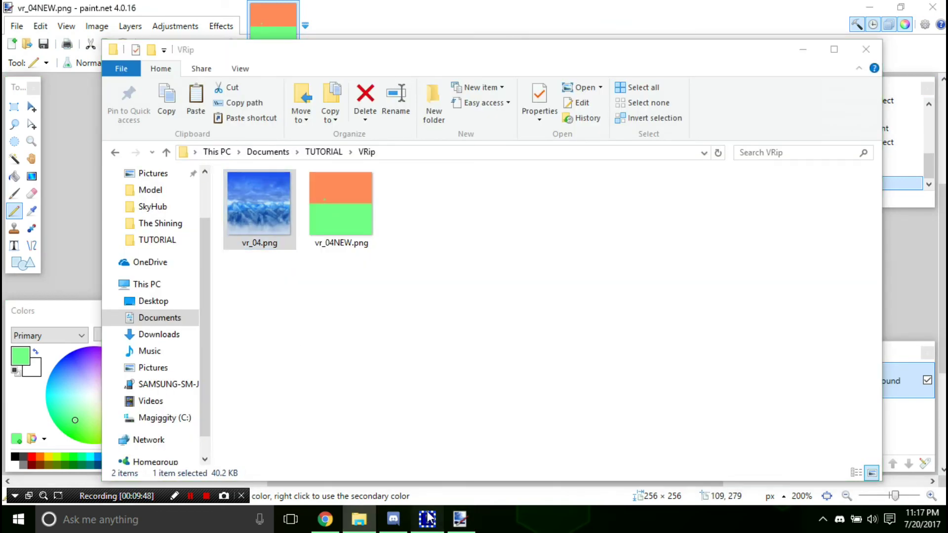
double_click(303, 199)
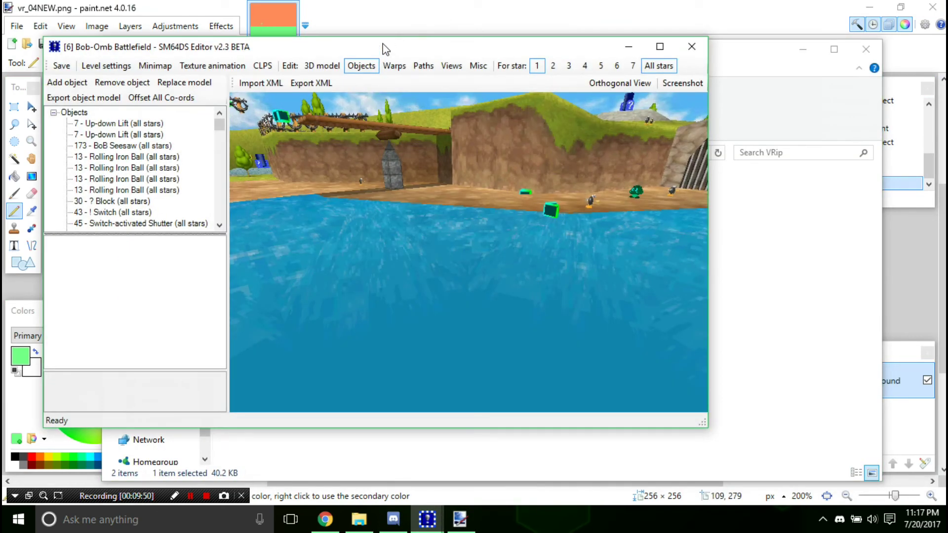
double_click(383, 45)
scroll(353, 137, up, 5)
drag(353, 138, 198, 71)
Step: Apply the [2] Sky background in Level settings and rotate to see the new sky
click(67, 25)
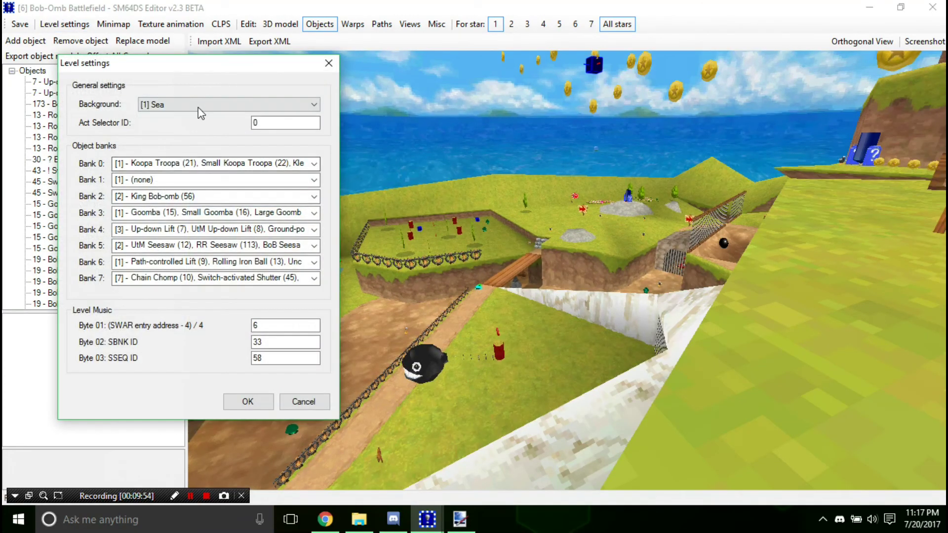
scroll(200, 112, down, 1)
click(247, 401)
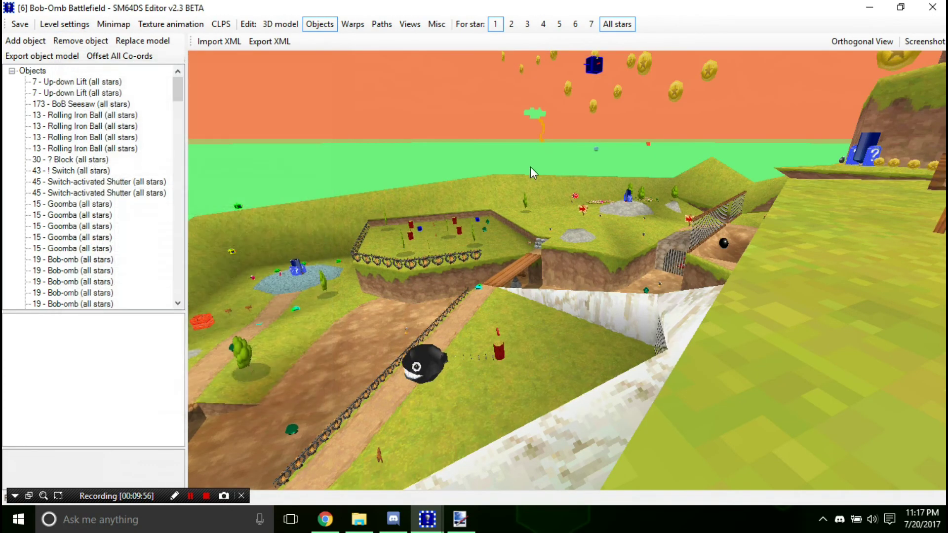
drag(530, 167, 705, 213)
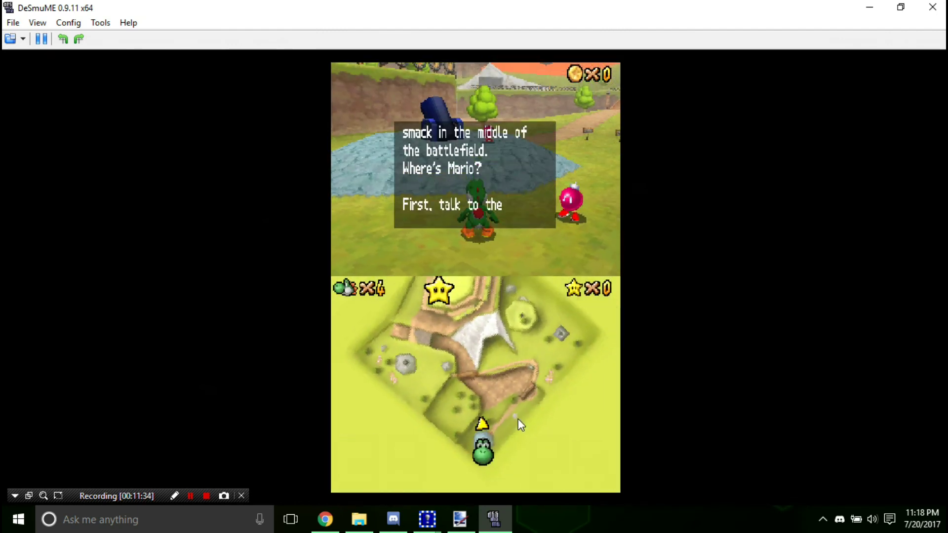
Step: Dismiss the intro text and run Yoshi across the bridge into the flower field
key(x)
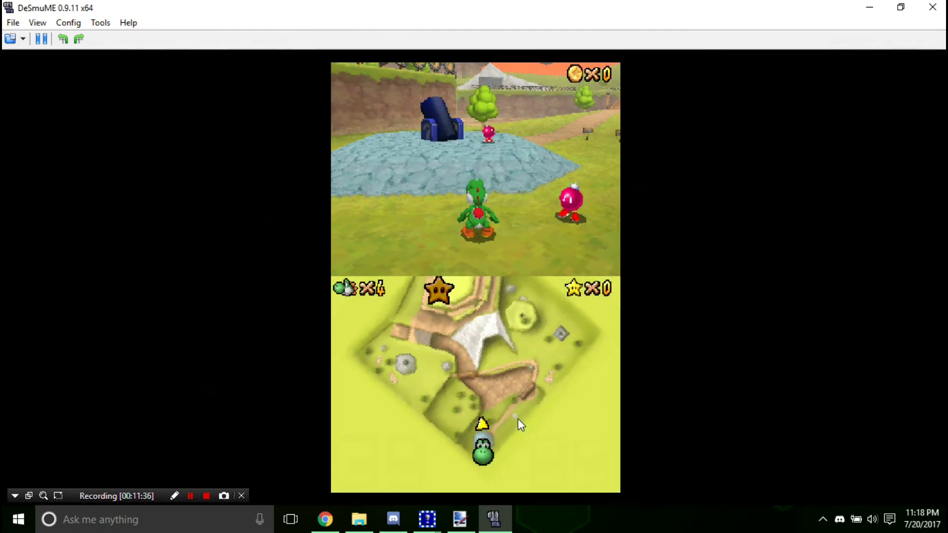
key(Right)
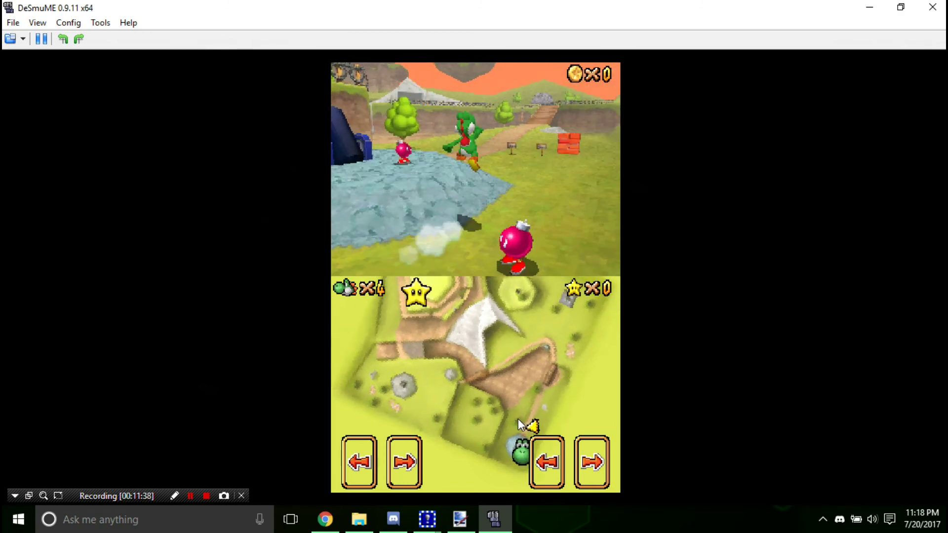
key(Up)
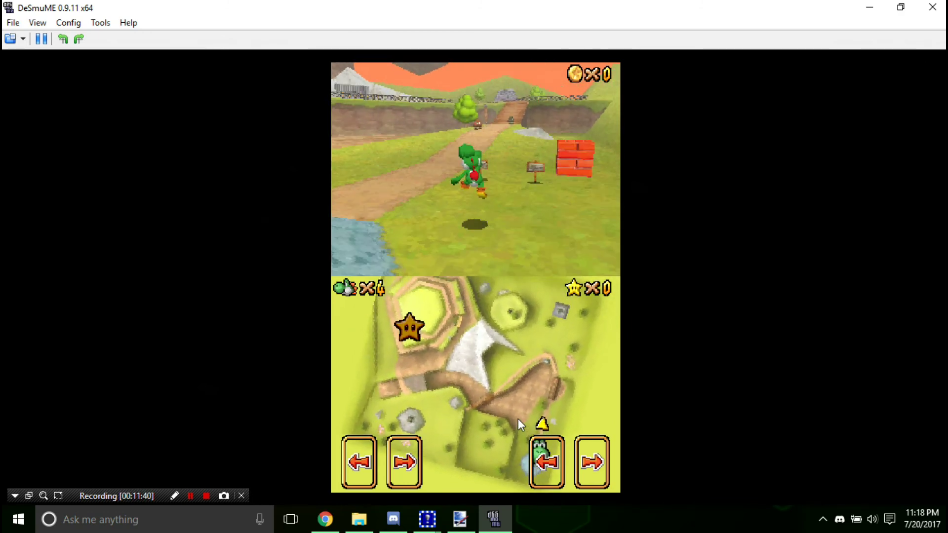
key(Up)
key(x)
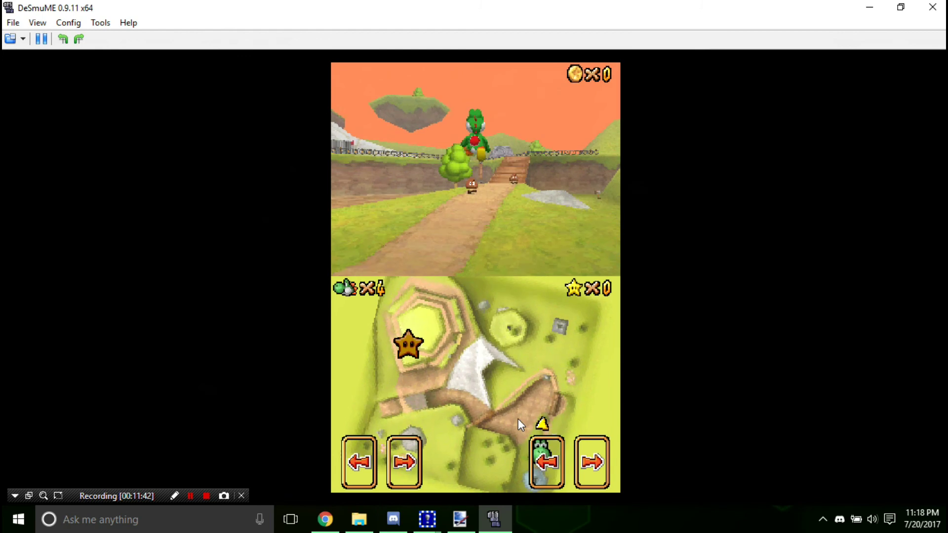
key(Up)
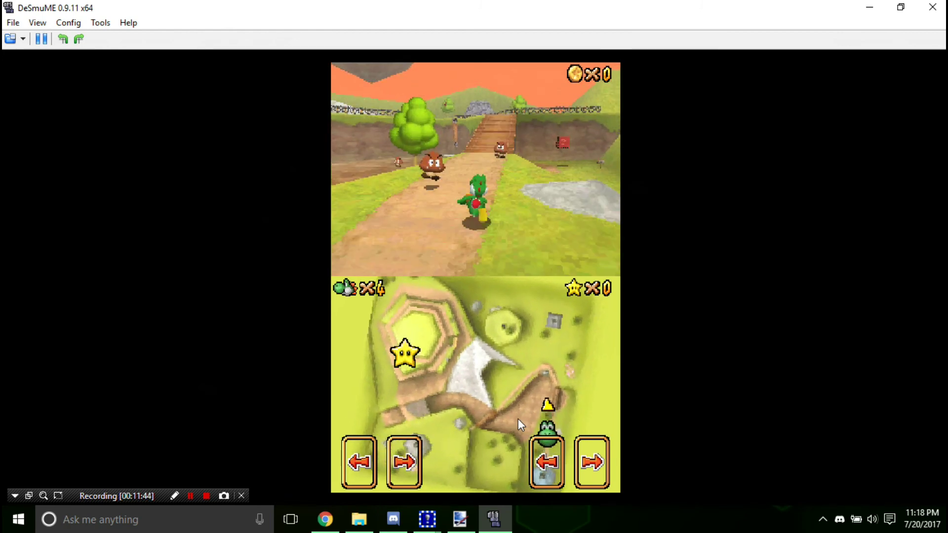
key(Up)
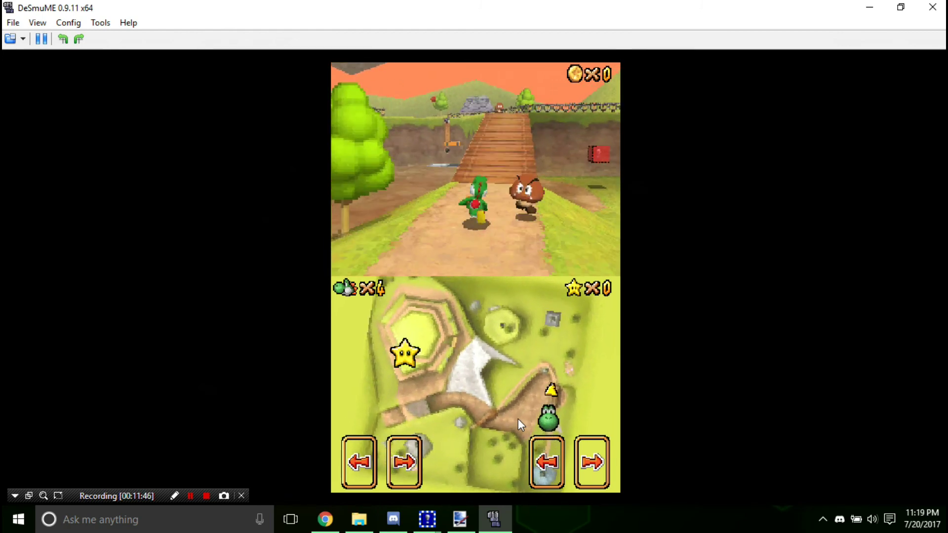
key(Up)
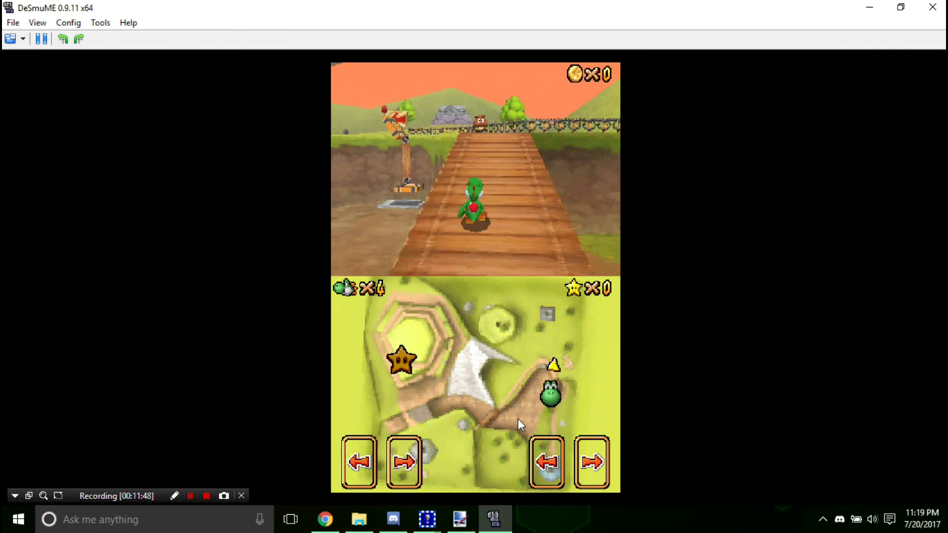
key(Up)
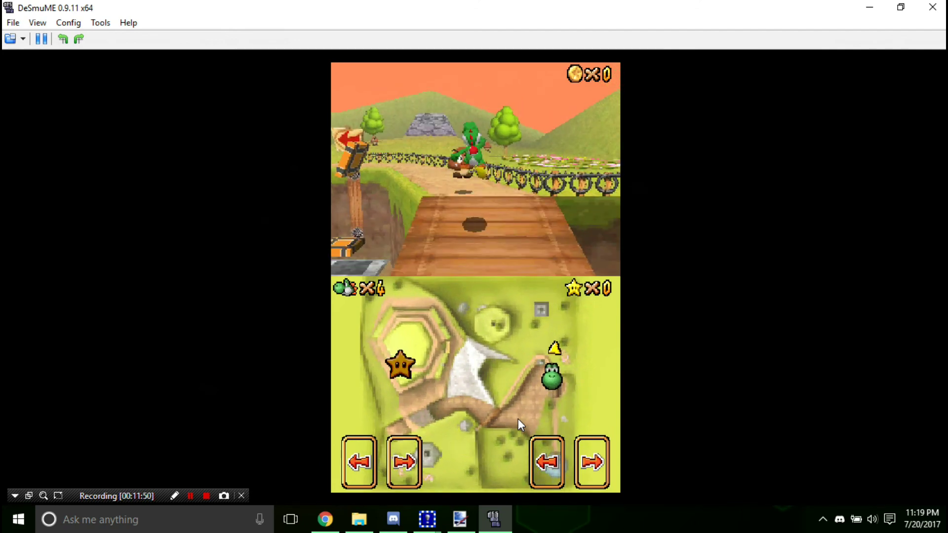
key(Up)
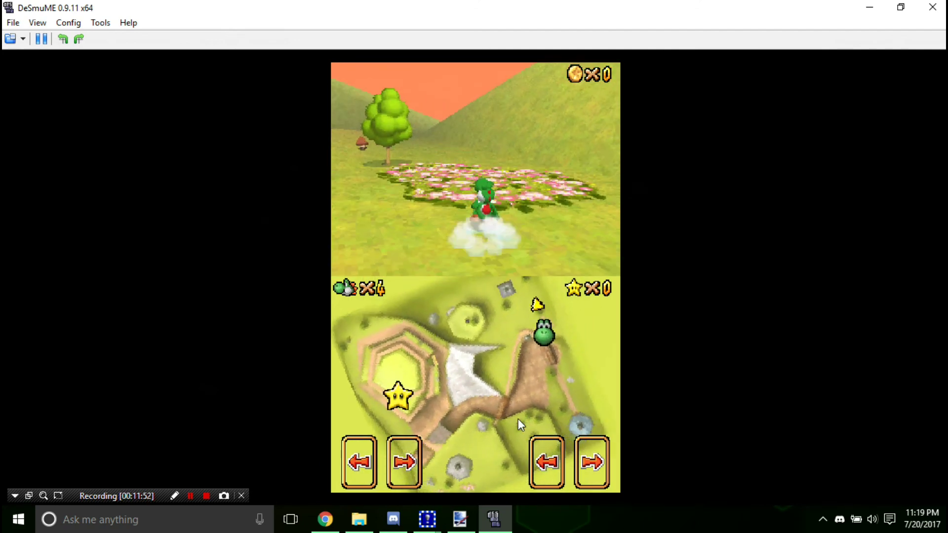
key(Up)
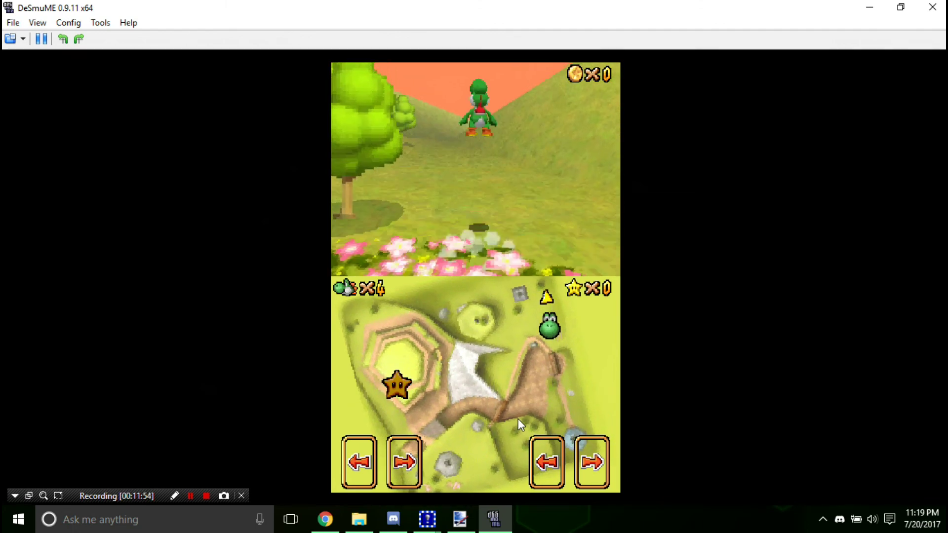
key(Up)
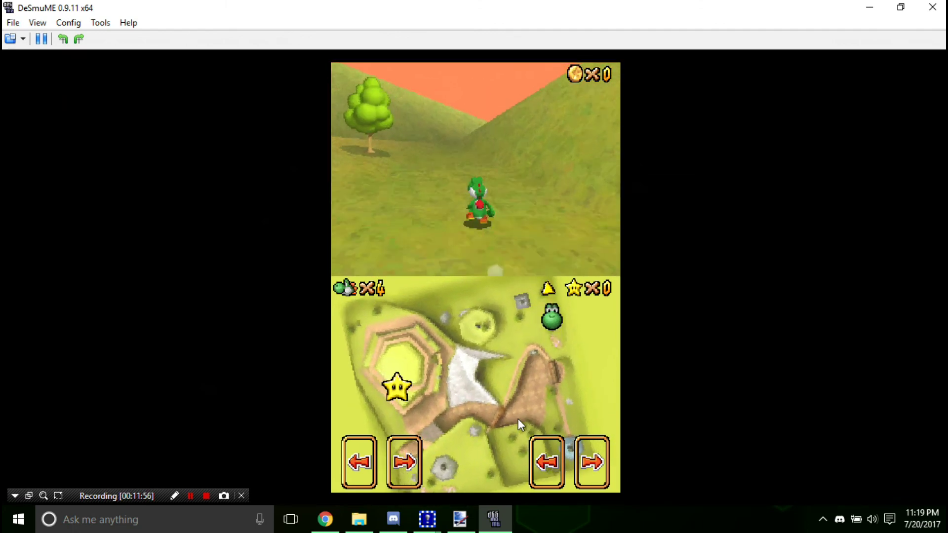
Step: Run Yoshi over the hills viewing the orange-and-green sky, then close DeSmuME
key(Up)
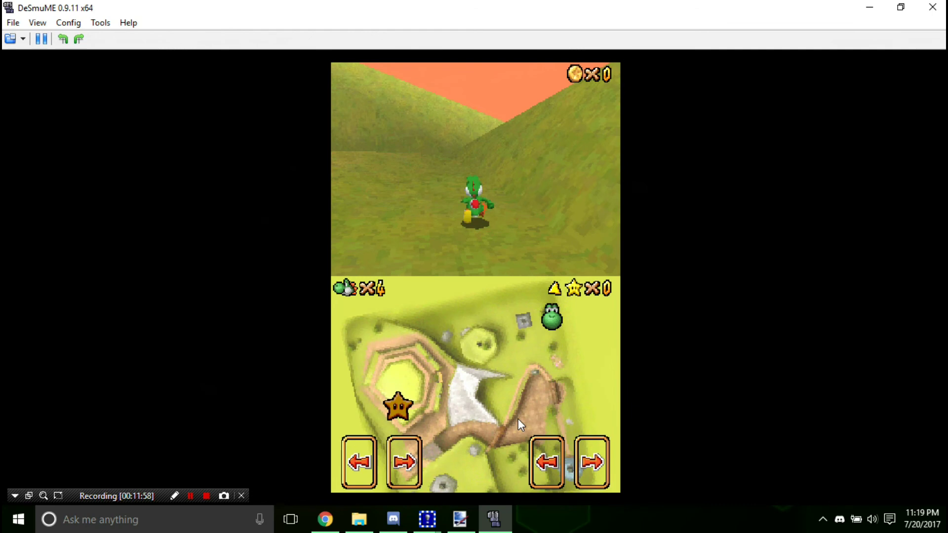
key(x)
key(Up)
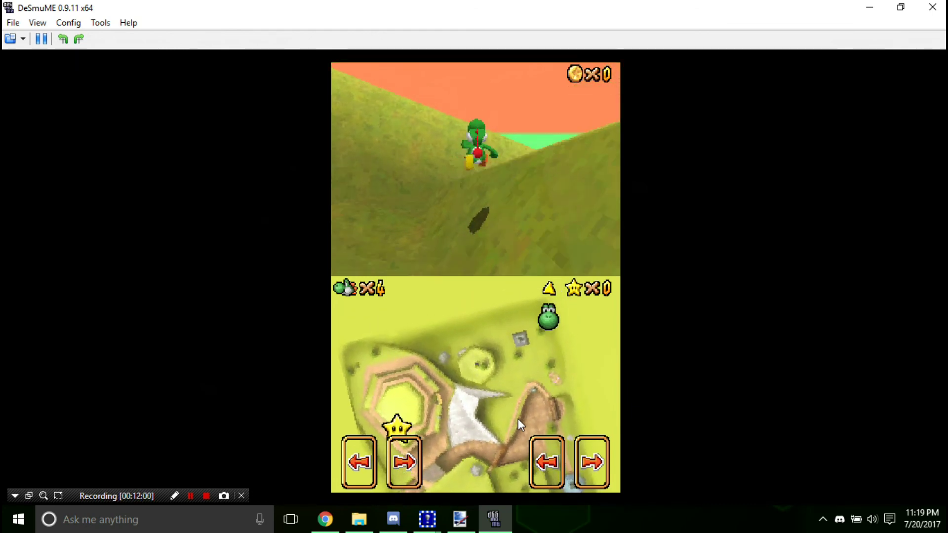
key(Up)
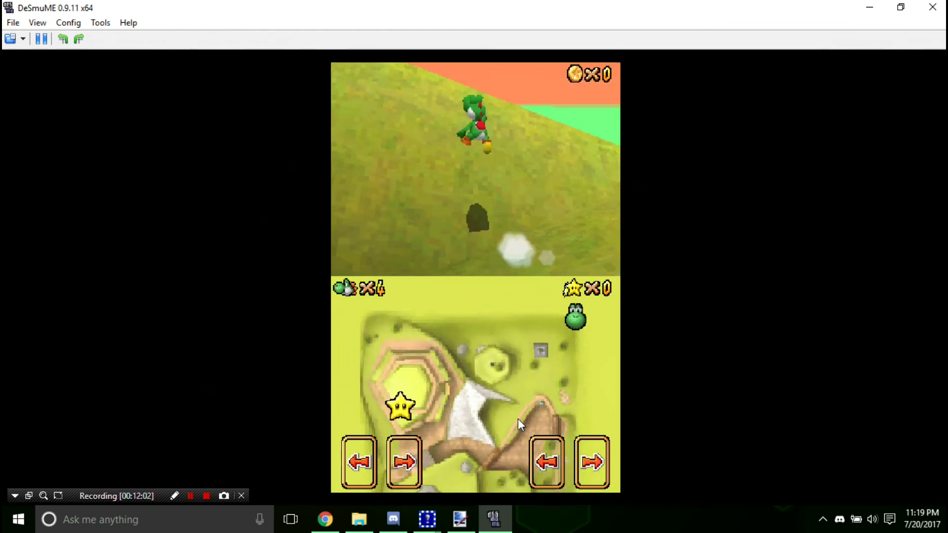
key(Up)
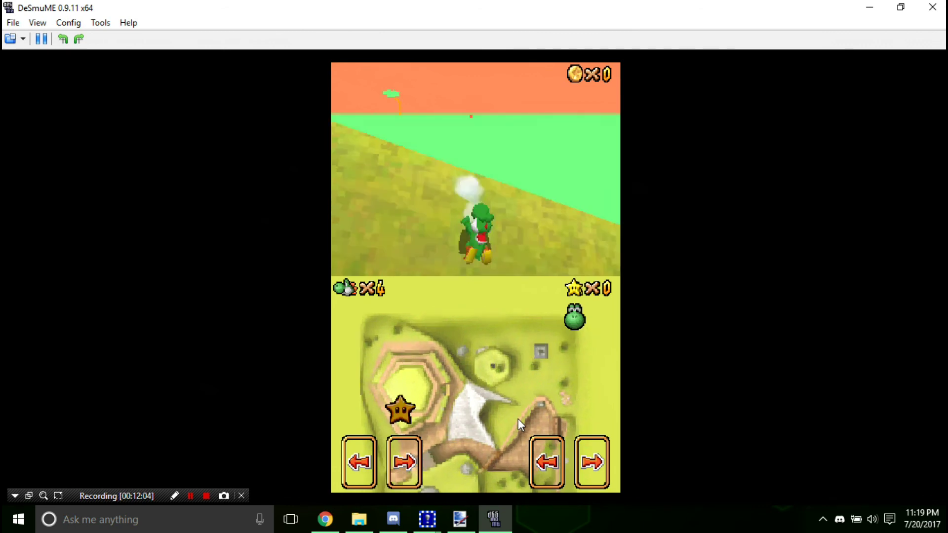
key(Up)
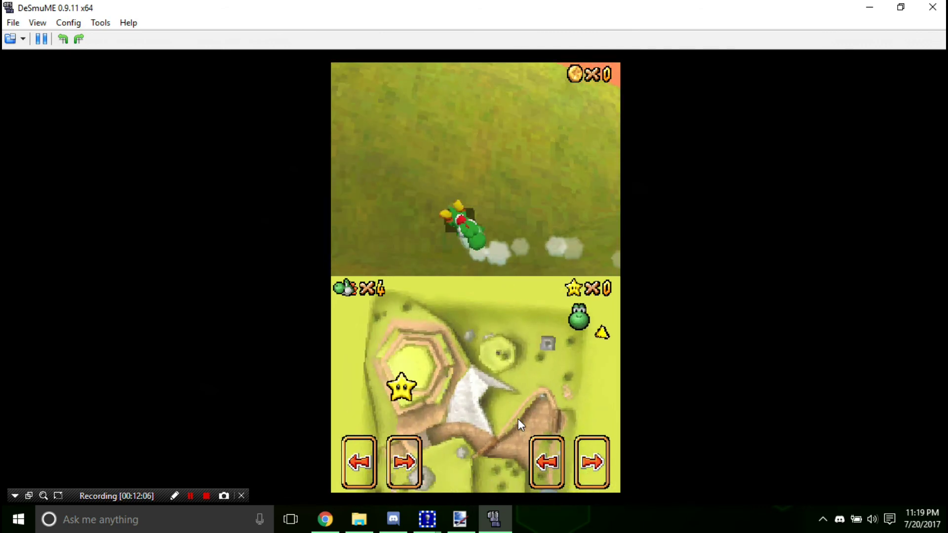
key(Up)
key(x)
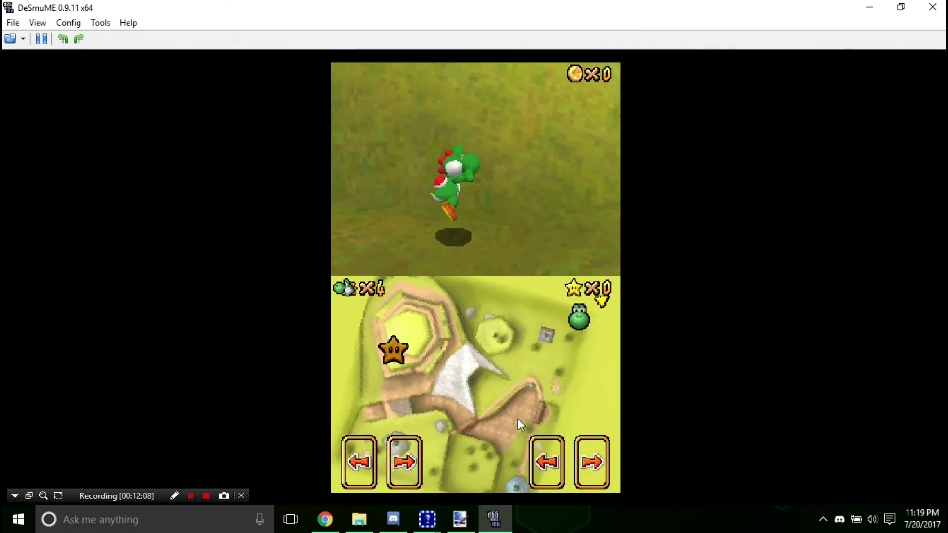
key(Up)
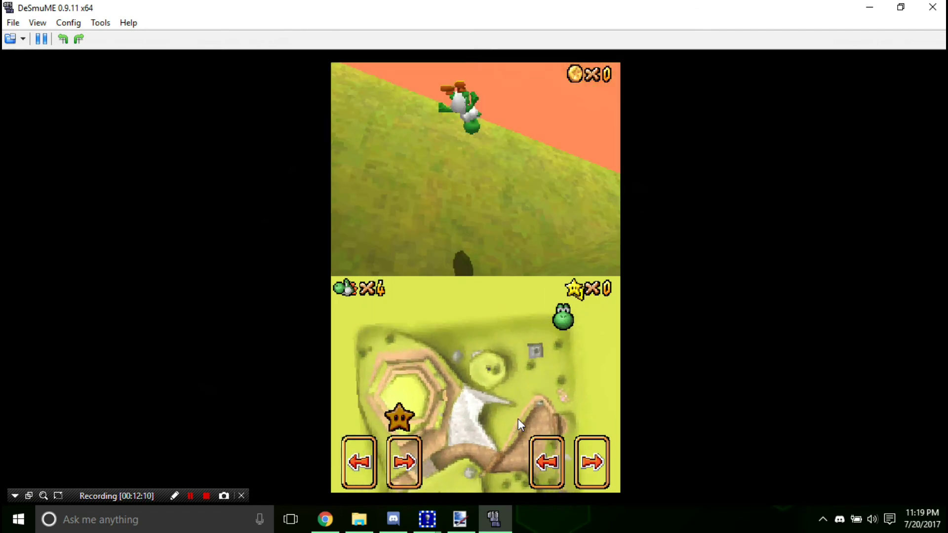
key(Up)
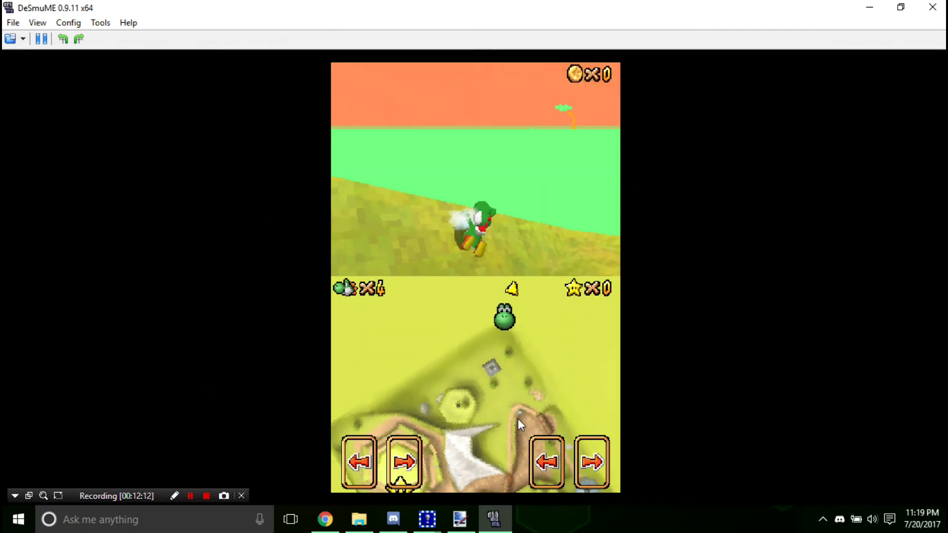
key(Up)
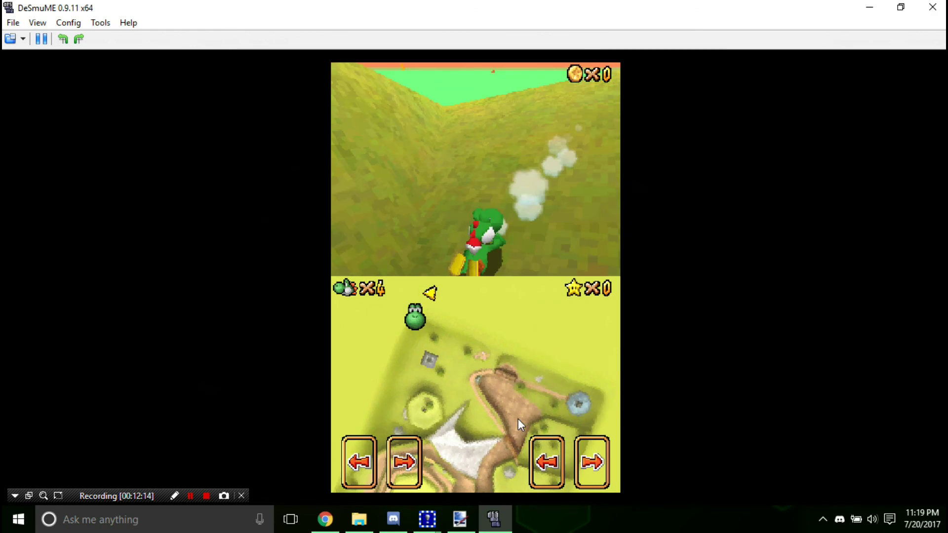
key(Up)
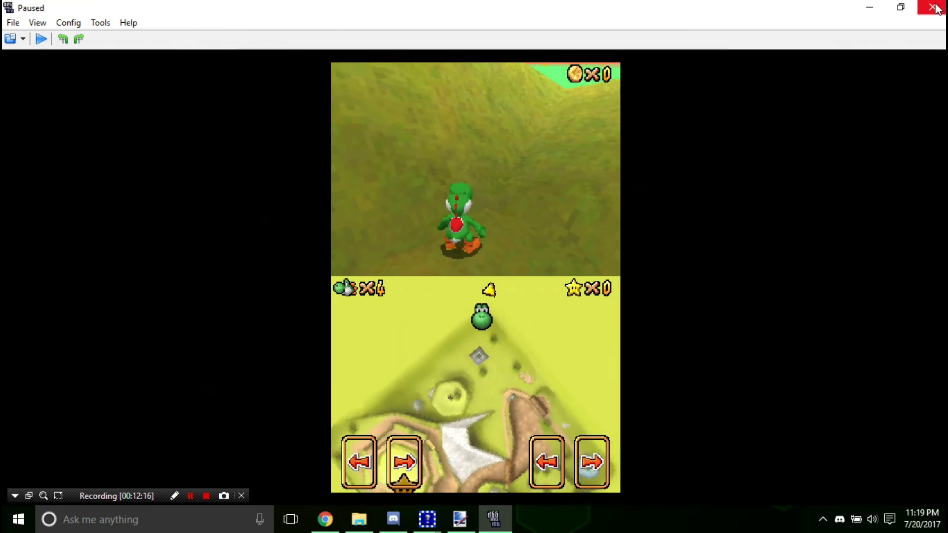
click(933, 8)
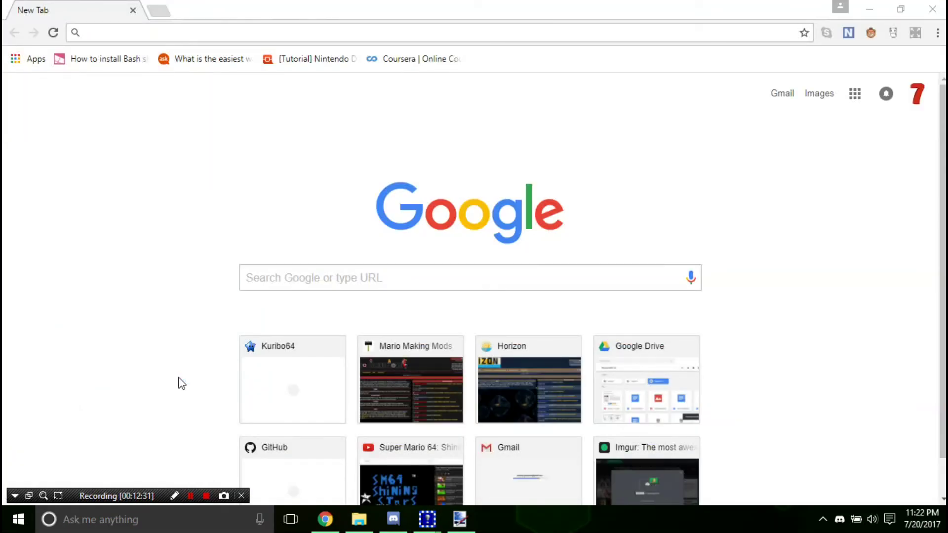